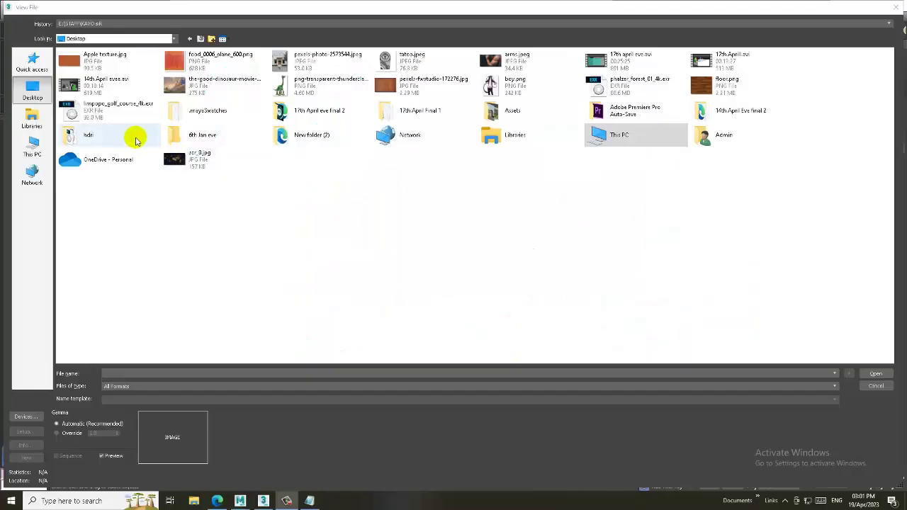
Step: Open the school building reference JPG from the Assets folder and move its window to the upper left
{"action": "double_click", "coordinate": [524, 111]}
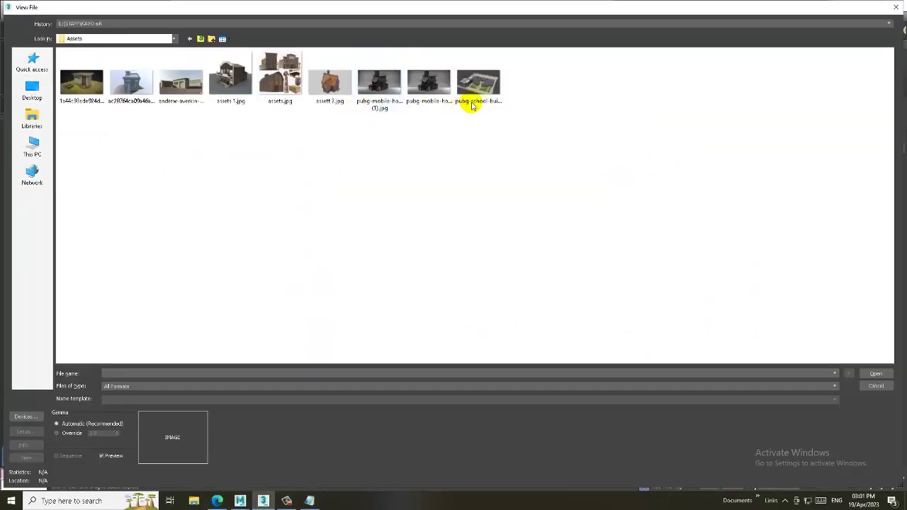
{"action": "double_click", "coordinate": [472, 92]}
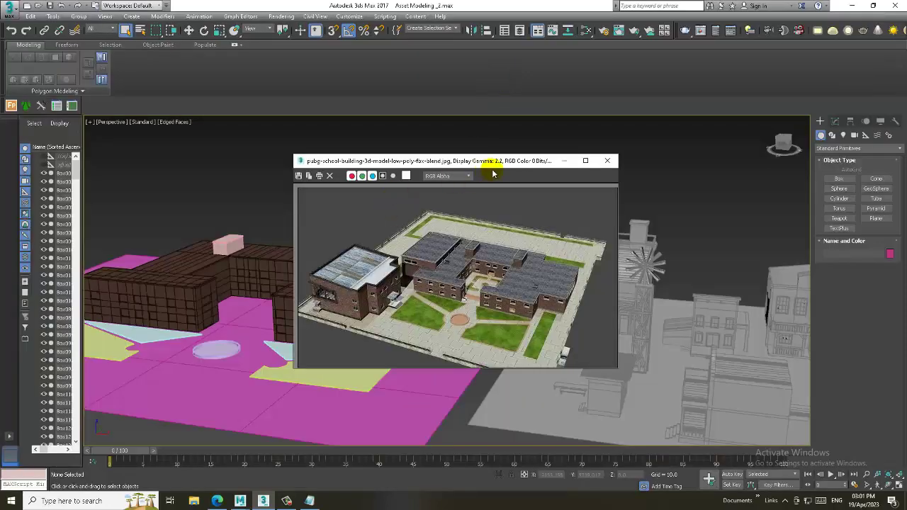
{"action": "left_click_drag", "start_coordinate": [492, 163], "coordinate": [273, 131]}
{"action": "mouse_move", "coordinate": [500, 267]}
{"action": "middle_mouse_down"}
{"action": "mouse_move", "coordinate": [630, 286]}
{"action": "mouse_move", "coordinate": [552, 290]}
{"action": "mouse_move", "coordinate": [666, 307]}
{"action": "mouse_move", "coordinate": [603, 290]}
{"action": "mouse_move", "coordinate": [603, 300]}
{"action": "mouse_move", "coordinate": [698, 293]}
{"action": "mouse_move", "coordinate": [588, 274]}
{"action": "mouse_move", "coordinate": [593, 286]}
{"action": "mouse_move", "coordinate": [678, 263]}
{"action": "mouse_move", "coordinate": [658, 284]}
{"action": "mouse_move", "coordinate": [648, 263]}
{"action": "mouse_move", "coordinate": [688, 287]}
{"action": "mouse_move", "coordinate": [597, 293]}
{"action": "mouse_move", "coordinate": [736, 306]}
{"action": "mouse_move", "coordinate": [609, 285]}
{"action": "mouse_move", "coordinate": [560, 322]}
{"action": "mouse_move", "coordinate": [620, 328]}
{"action": "mouse_move", "coordinate": [588, 304]}
{"action": "middle_mouse_up"}
Step: Select the brick building, then the pink ground plane, and orbit the view around the plane
{"action": "left_click", "coordinate": [630, 286]}
{"action": "scroll", "coordinate": [560, 323], "scroll_direction": "down", "scroll_amount": 5}
{"action": "key", "text": "r"}
{"action": "left_click", "coordinate": [621, 337]}
{"action": "key", "text": "w"}
{"action": "mouse_move", "coordinate": [537, 259]}
{"action": "middle_mouse_down", "text": "alt"}
{"action": "mouse_move", "coordinate": [569, 285]}
{"action": "mouse_move", "coordinate": [674, 324]}
{"action": "mouse_move", "coordinate": [659, 307]}
{"action": "middle_mouse_up", "text": "alt"}
{"action": "scroll", "coordinate": [658, 308], "scroll_direction": "up", "scroll_amount": 3}
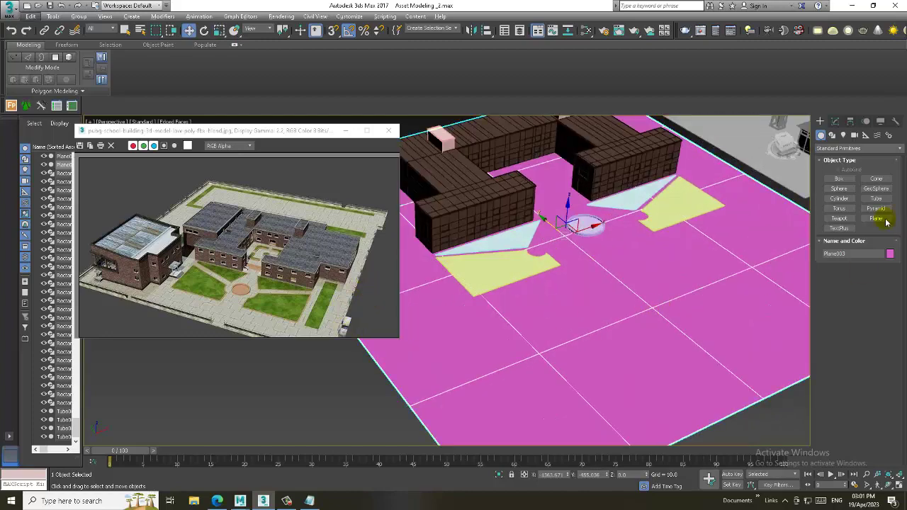
Step: Create a magenta box, Box191, on open ground of the pink plane
{"action": "left_click", "coordinate": [839, 179]}
{"action": "middle_click_drag", "start_coordinate": [503, 376], "coordinate": [558, 270]}
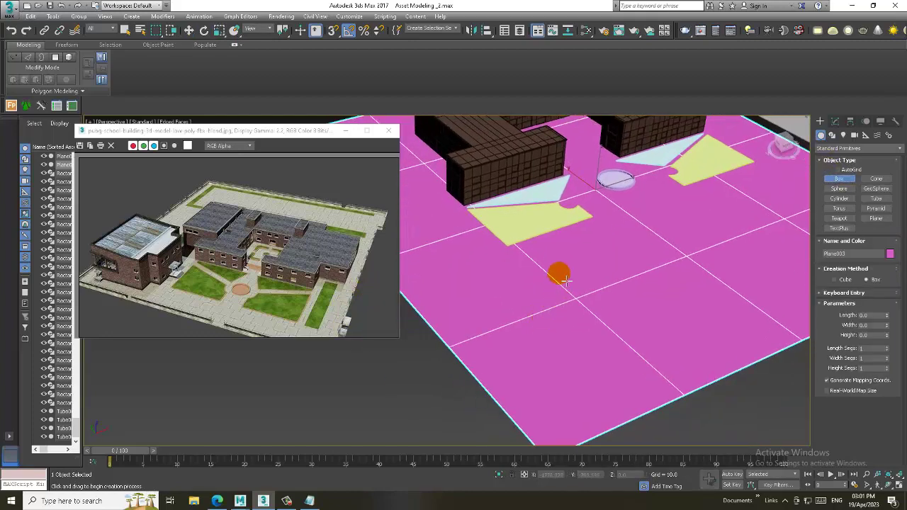
{"action": "left_click_drag", "start_coordinate": [589, 261], "coordinate": [572, 425]}
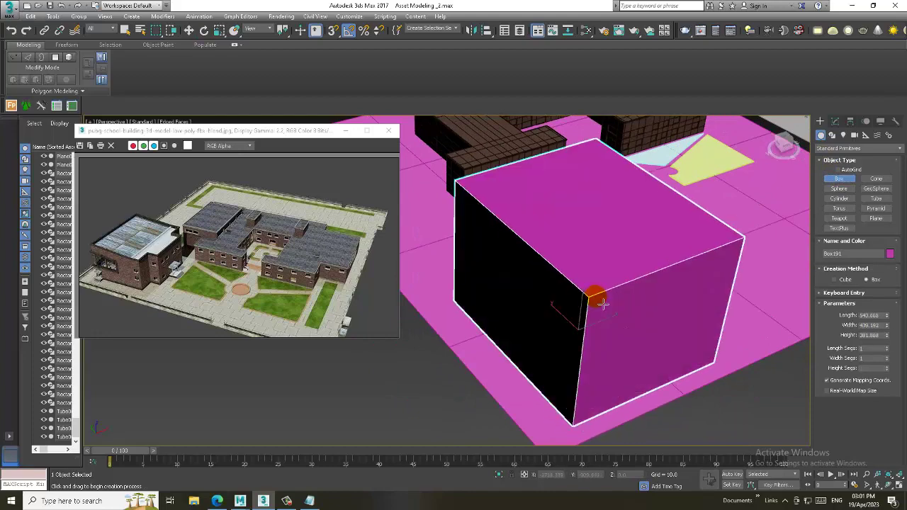
{"action": "key", "text": "w"}
{"action": "mouse_move", "coordinate": [602, 336]}
{"action": "middle_mouse_down", "text": "alt"}
{"action": "mouse_move", "coordinate": [607, 300]}
{"action": "mouse_move", "coordinate": [587, 277]}
{"action": "mouse_move", "coordinate": [594, 281]}
{"action": "middle_mouse_up", "text": "alt"}
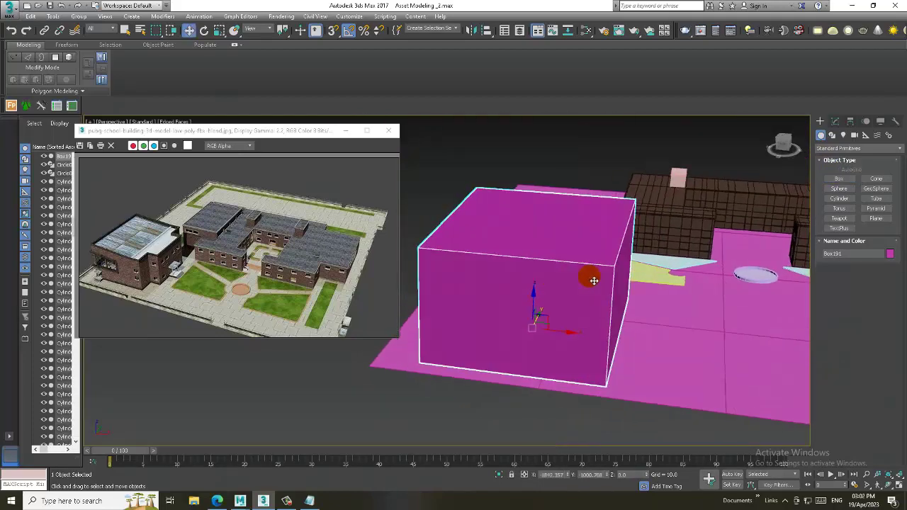
{"action": "middle_click_drag", "start_coordinate": [594, 281], "coordinate": [543, 297], "text": "alt"}
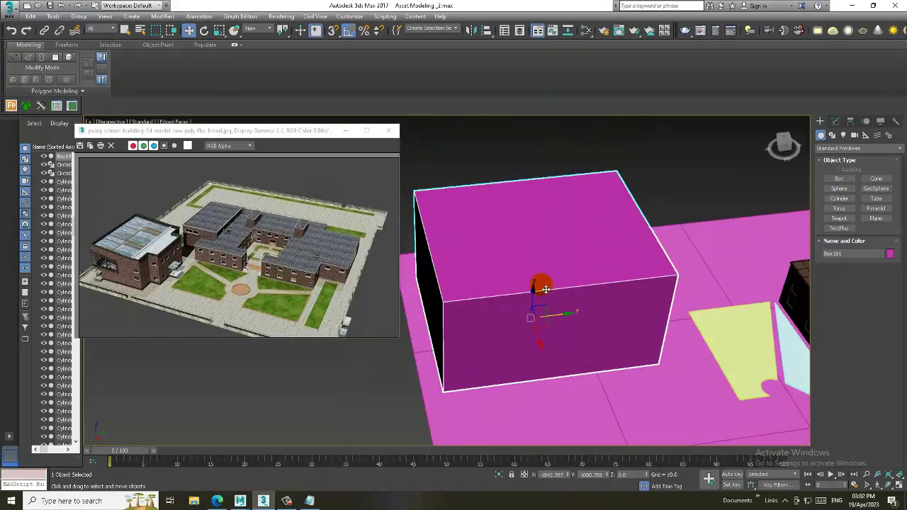
Step: Scale Box191 wider along one axis and move it to the right
{"action": "key", "text": "r"}
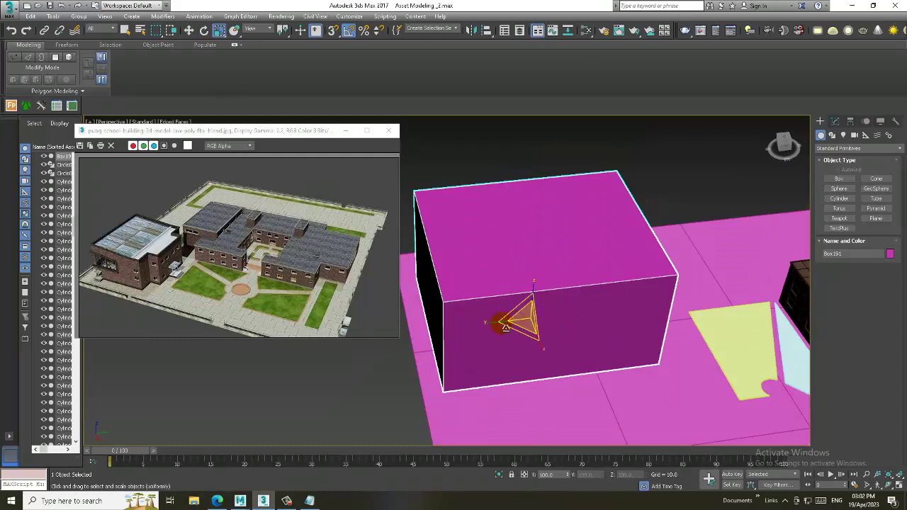
{"action": "left_click_drag", "start_coordinate": [501, 327], "coordinate": [499, 326]}
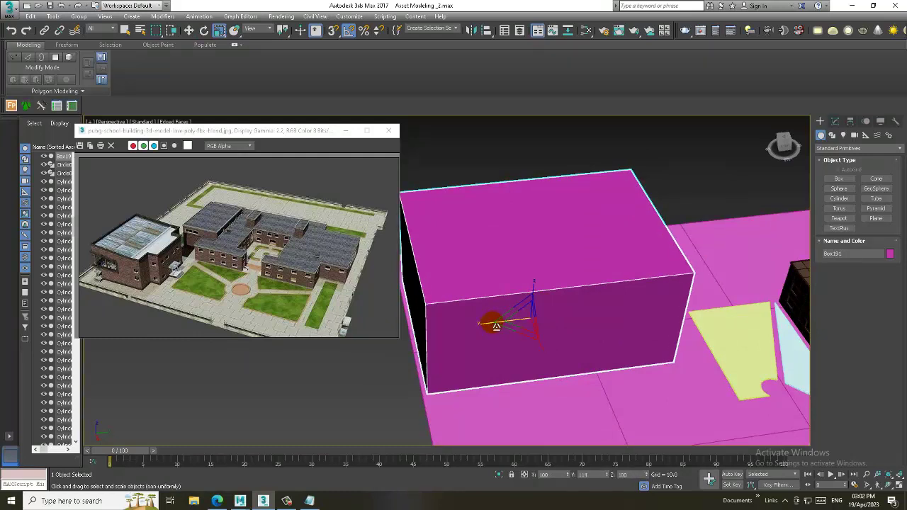
{"action": "key", "text": "w"}
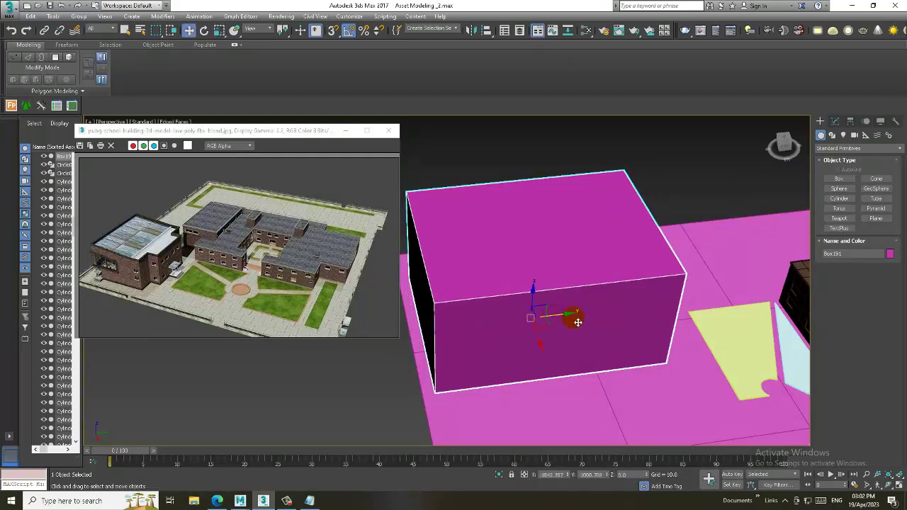
{"action": "left_click_drag", "start_coordinate": [578, 322], "coordinate": [594, 319]}
Step: Convert Box191 to an editable poly and select its four long parallel edges
{"action": "right_click", "coordinate": [585, 256]}
{"action": "mouse_move", "coordinate": [604, 355]}
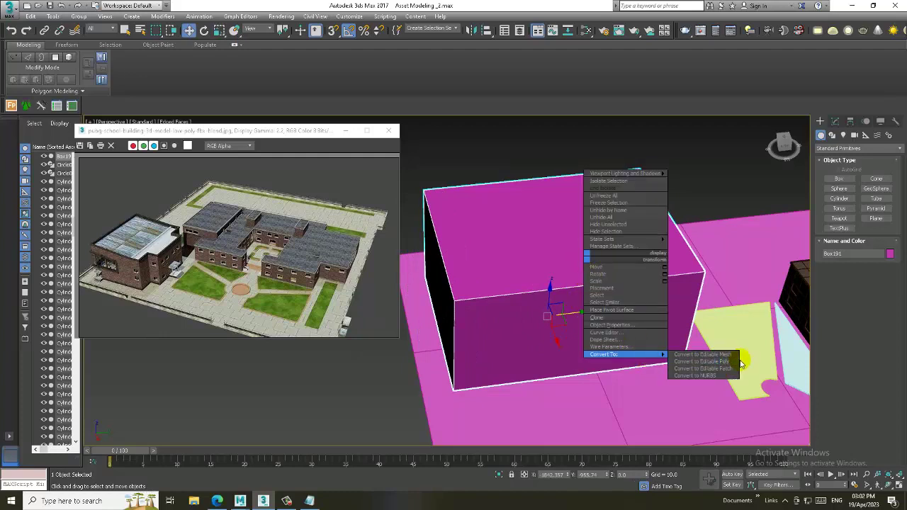
{"action": "left_click", "coordinate": [741, 361]}
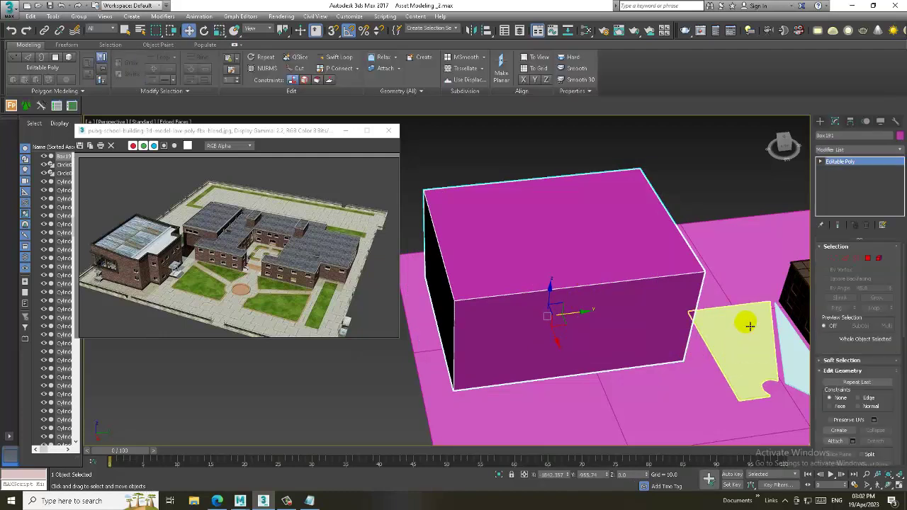
{"action": "key", "text": "2"}
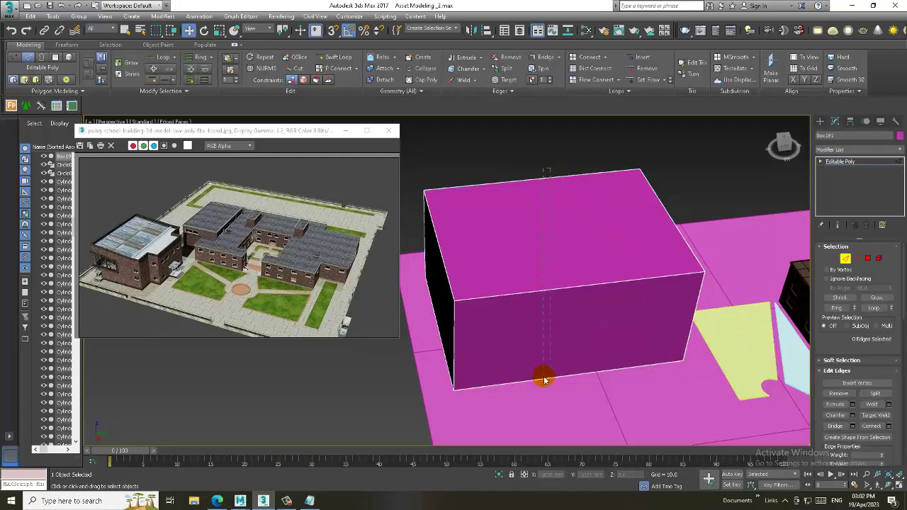
{"action": "left_click", "coordinate": [556, 411]}
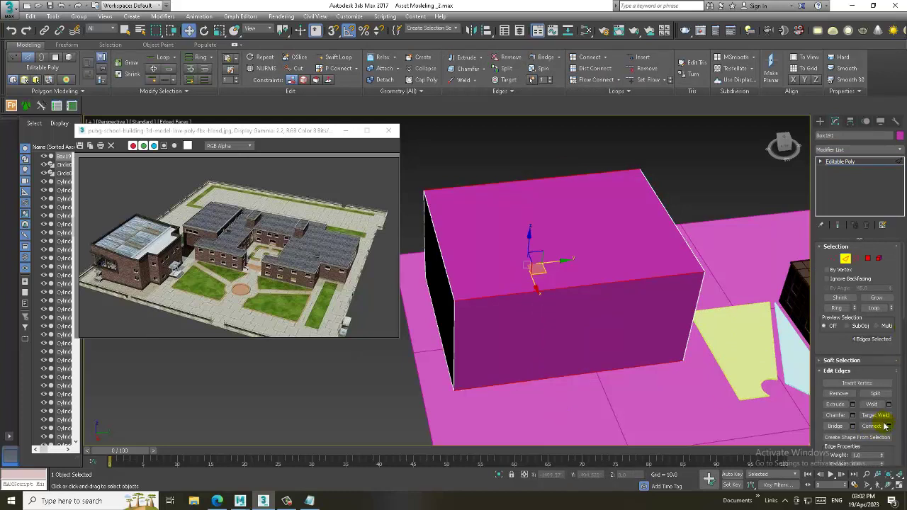
Step: Connect the edges with 2 segments and slide 53, then select the middle front face
{"action": "left_click", "coordinate": [885, 425]}
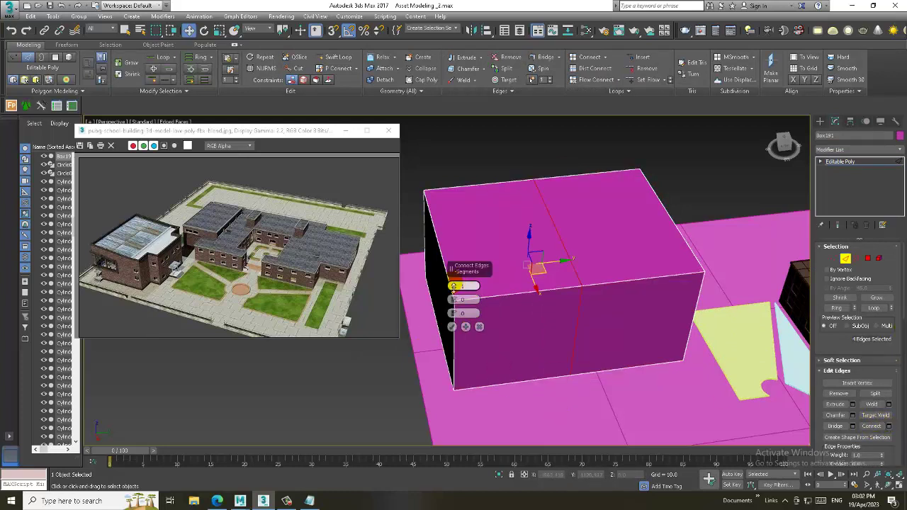
{"action": "left_click_drag", "start_coordinate": [454, 285], "coordinate": [432, 199]}
{"action": "left_click_drag", "start_coordinate": [453, 299], "coordinate": [479, 381]}
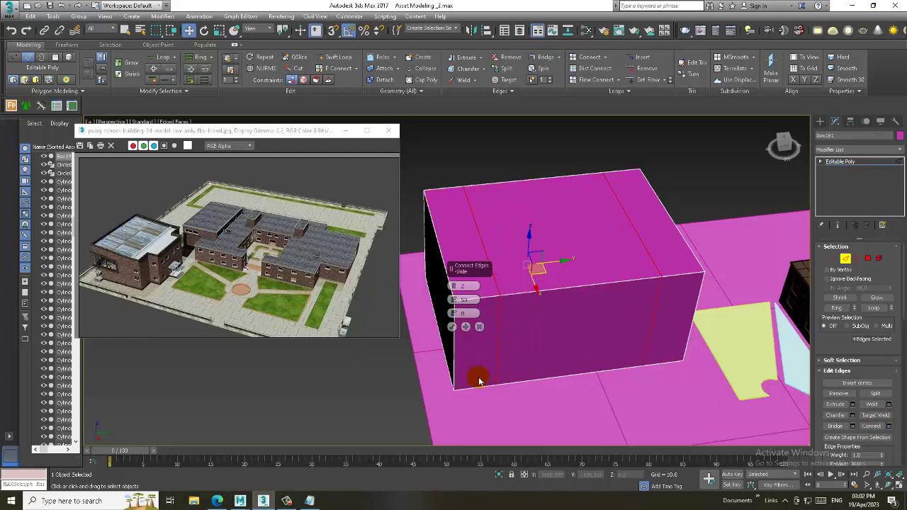
{"action": "left_click", "coordinate": [464, 329]}
{"action": "left_click", "coordinate": [453, 328]}
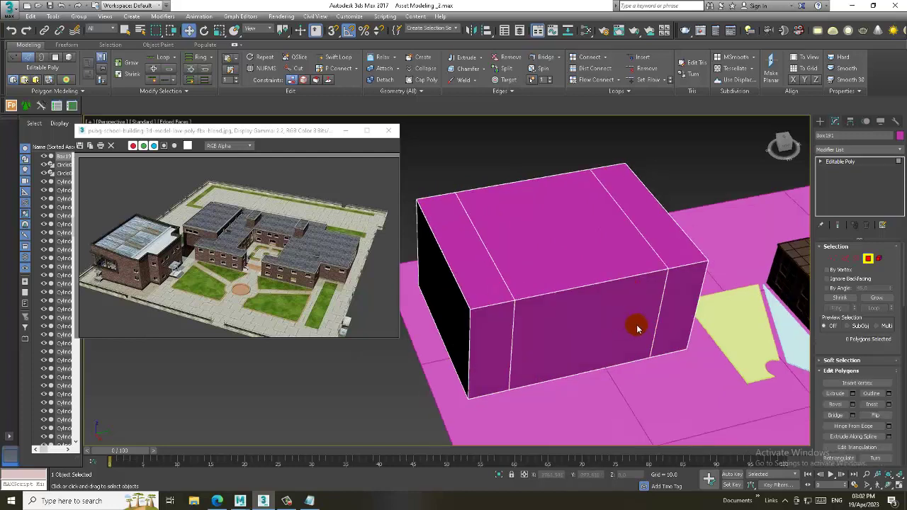
{"action": "key", "text": "4"}
{"action": "left_click", "coordinate": [633, 324]}
Step: Change Box191's object colour to light grey
{"action": "left_click", "coordinate": [900, 136]}
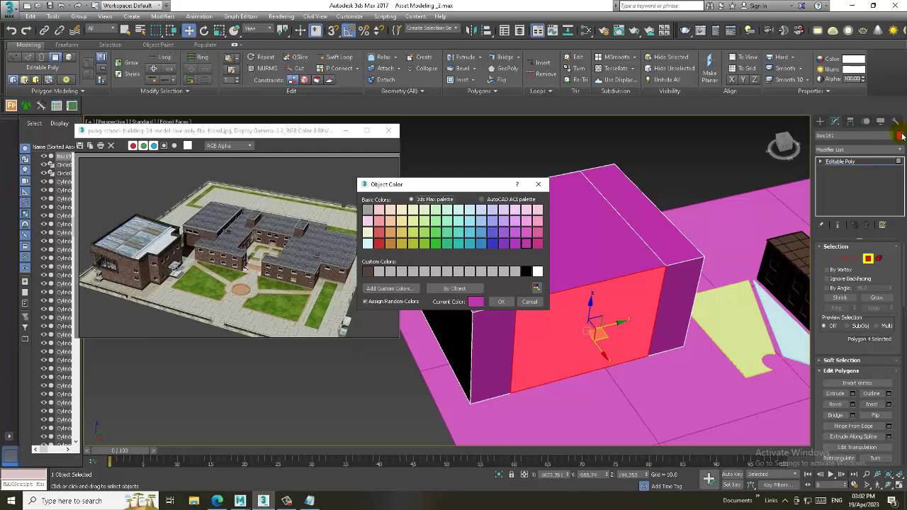
{"action": "left_click", "coordinate": [515, 271]}
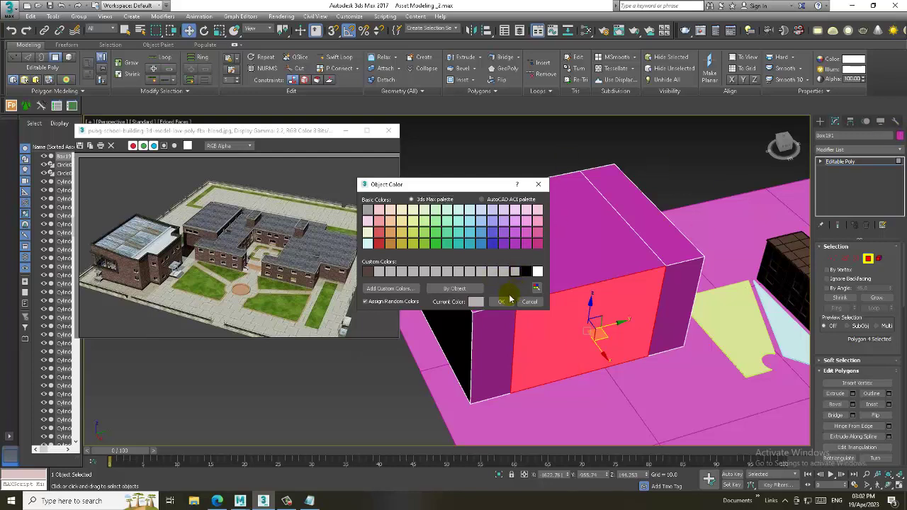
{"action": "left_click", "coordinate": [501, 302]}
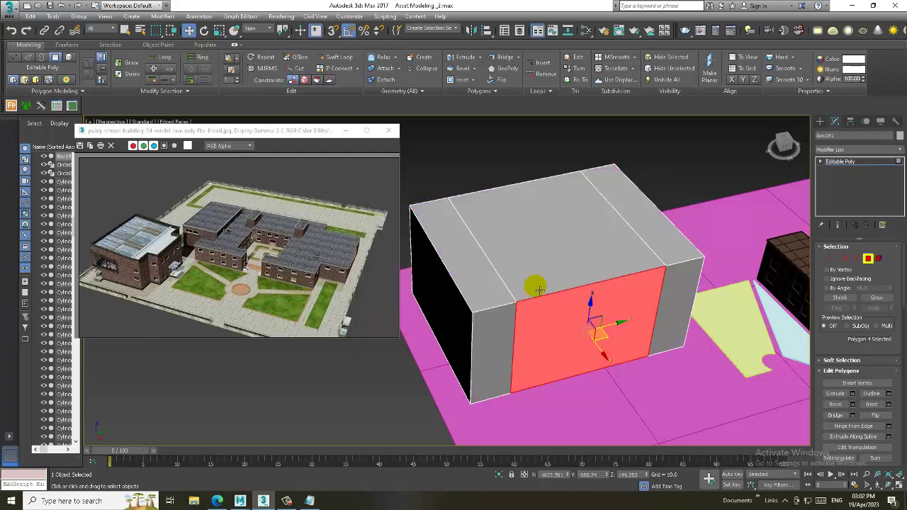
Step: Extrude the middle front face and push it outward along X
{"action": "left_click", "coordinate": [852, 395]}
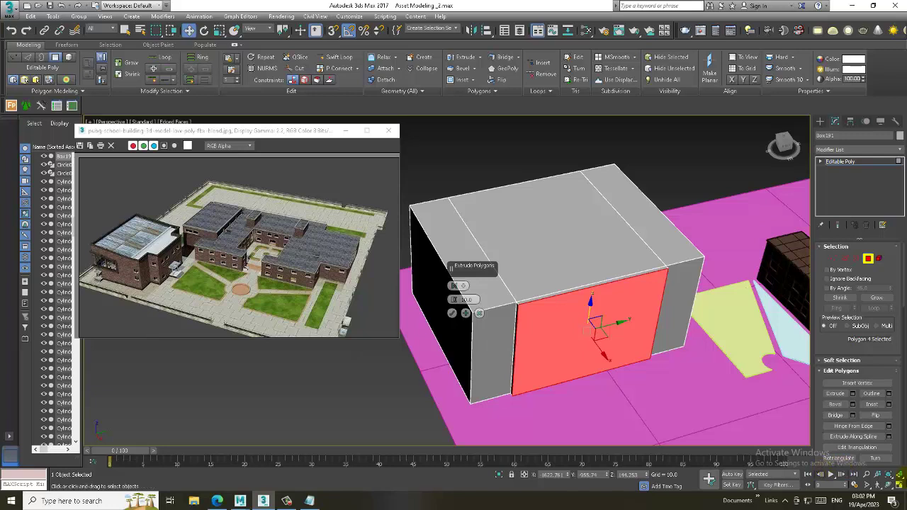
{"action": "left_click", "coordinate": [479, 313]}
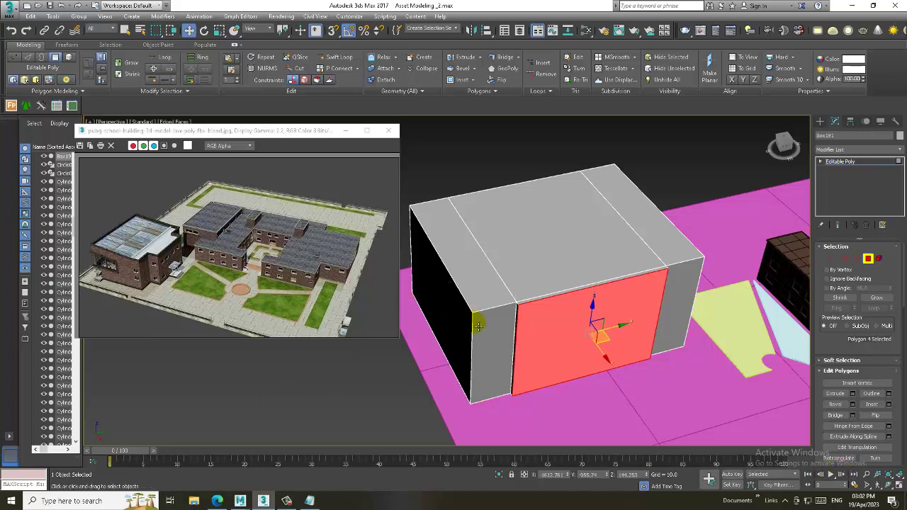
{"action": "middle_click_drag", "start_coordinate": [480, 326], "coordinate": [583, 354], "text": "alt"}
{"action": "mouse_move", "coordinate": [601, 354]}
{"action": "left_mouse_down"}
{"action": "mouse_move", "coordinate": [638, 363]}
{"action": "mouse_move", "coordinate": [629, 346]}
{"action": "left_mouse_up"}
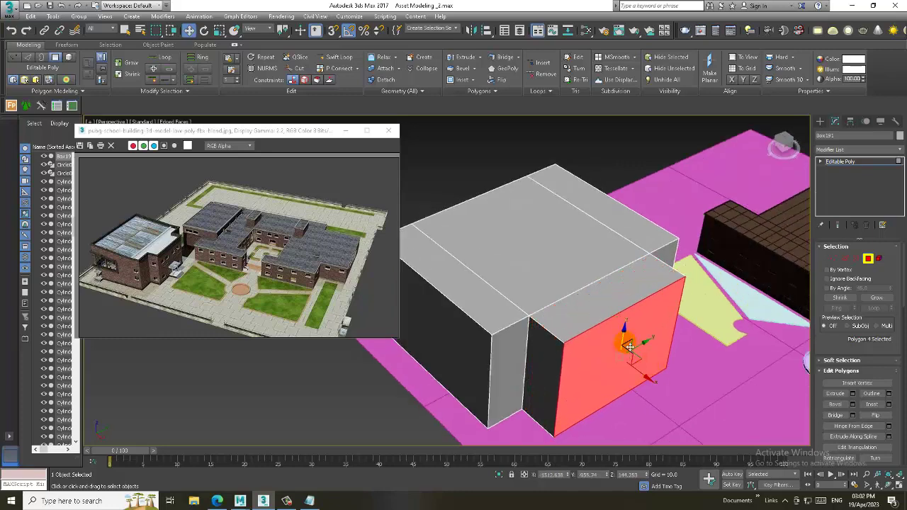
{"action": "middle_click_drag", "start_coordinate": [630, 346], "coordinate": [652, 291], "text": "alt"}
{"action": "key", "text": "shift+alt+w"}
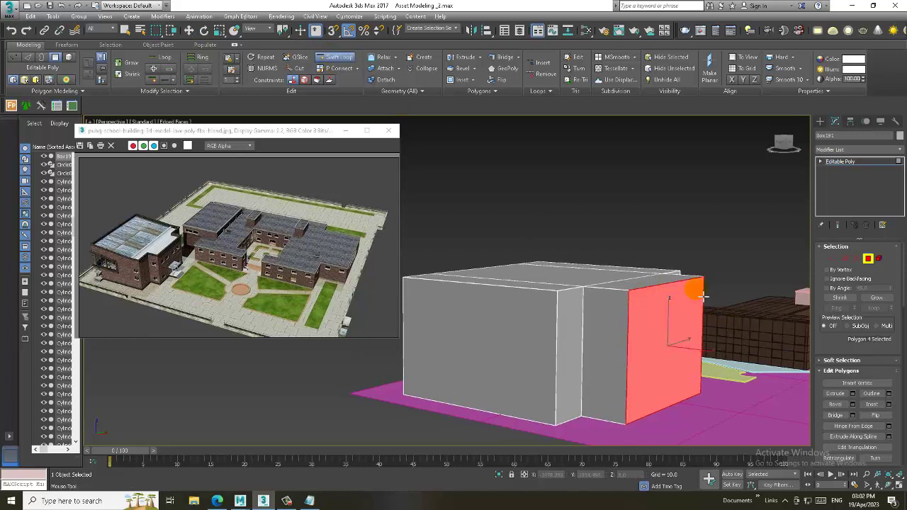
Step: Add a Swift Loop edge loop near the top of the box and zoom into the front view
{"action": "left_click", "coordinate": [560, 301]}
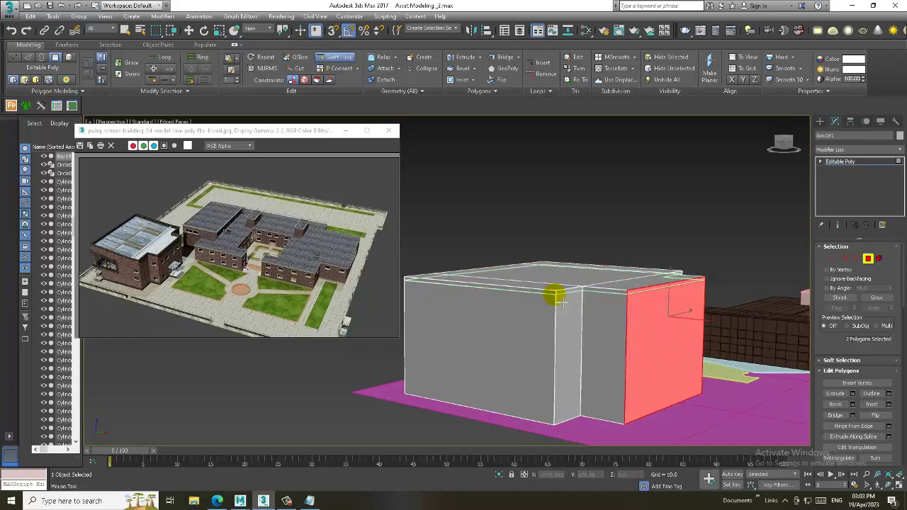
{"action": "right_click", "coordinate": [555, 298]}
{"action": "middle_click_drag", "start_coordinate": [555, 298], "coordinate": [640, 277]}
{"action": "key", "text": "alt+w"}
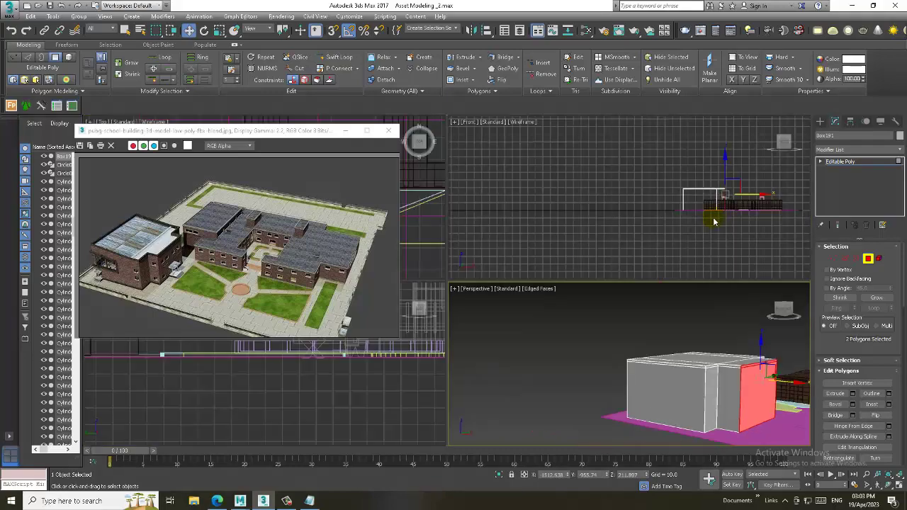
{"action": "key", "text": "alt+w"}
{"action": "scroll", "coordinate": [644, 248], "scroll_direction": "up", "scroll_amount": 3}
{"action": "scroll", "coordinate": [648, 245], "scroll_direction": "up", "scroll_amount": 3}
{"action": "scroll", "coordinate": [634, 263], "scroll_direction": "up", "scroll_amount": 2}
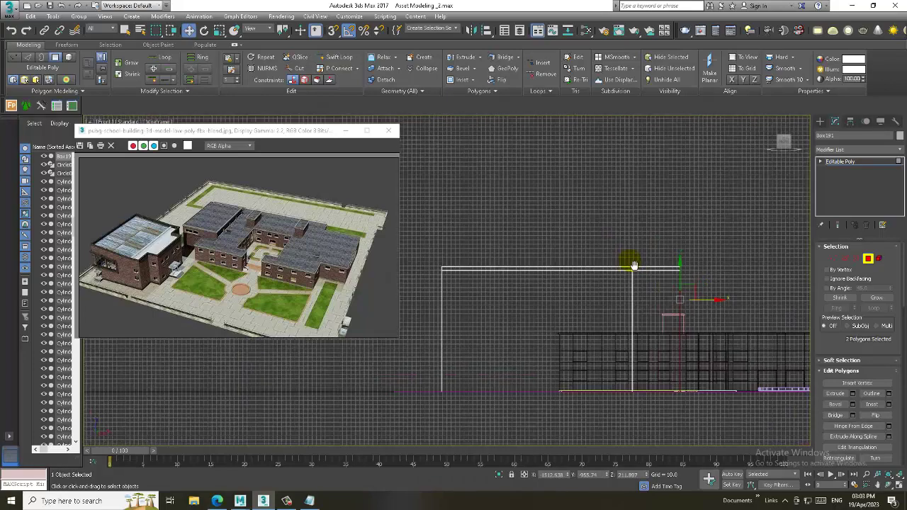
{"action": "scroll", "coordinate": [655, 249], "scroll_direction": "up", "scroll_amount": 2}
{"action": "scroll", "coordinate": [681, 243], "scroll_direction": "down", "scroll_amount": 2}
{"action": "scroll", "coordinate": [489, 271], "scroll_direction": "up", "scroll_amount": 1}
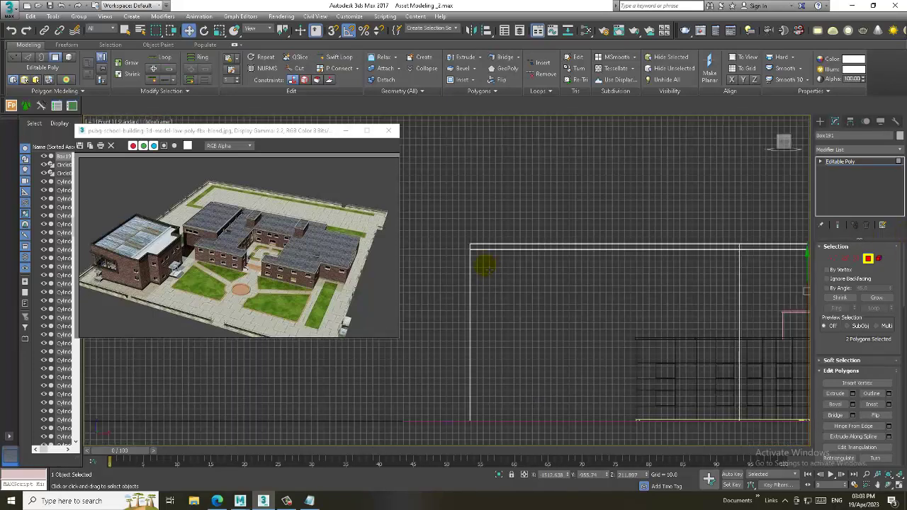
{"action": "scroll", "coordinate": [577, 283], "scroll_direction": "up", "scroll_amount": 1}
{"action": "scroll", "coordinate": [424, 284], "scroll_direction": "up", "scroll_amount": 1}
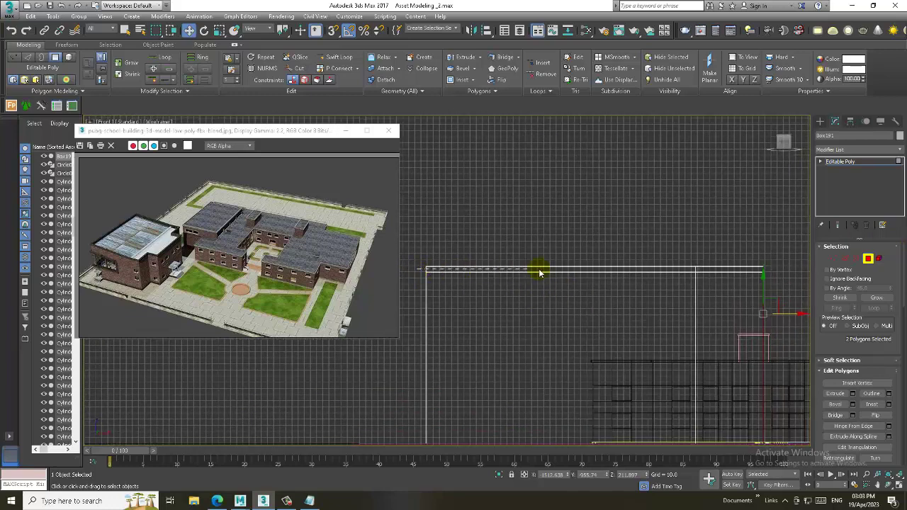
Step: Extrude the ten top-band polygons by 10.571 along Local Normal to form a ledge
{"action": "left_click_drag", "start_coordinate": [770, 270], "coordinate": [698, 369]}
{"action": "key", "text": "alt+w"}
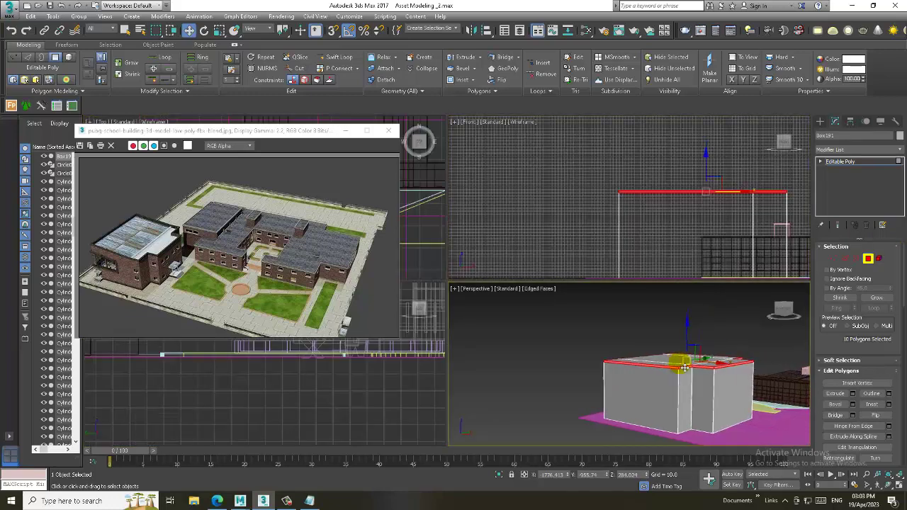
{"action": "key", "text": "alt+w"}
{"action": "middle_click_drag", "start_coordinate": [665, 345], "coordinate": [676, 336]}
{"action": "left_click", "coordinate": [852, 395]}
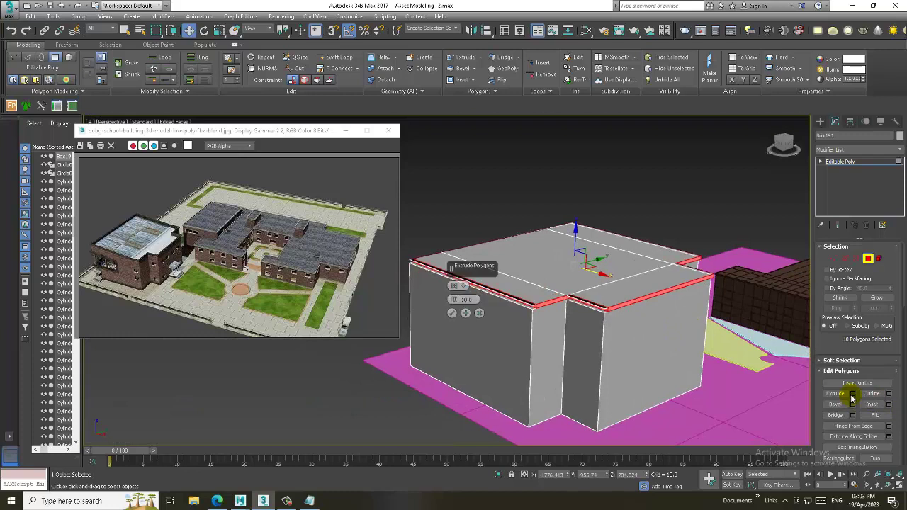
{"action": "left_click", "coordinate": [456, 299]}
{"action": "left_click", "coordinate": [468, 304]}
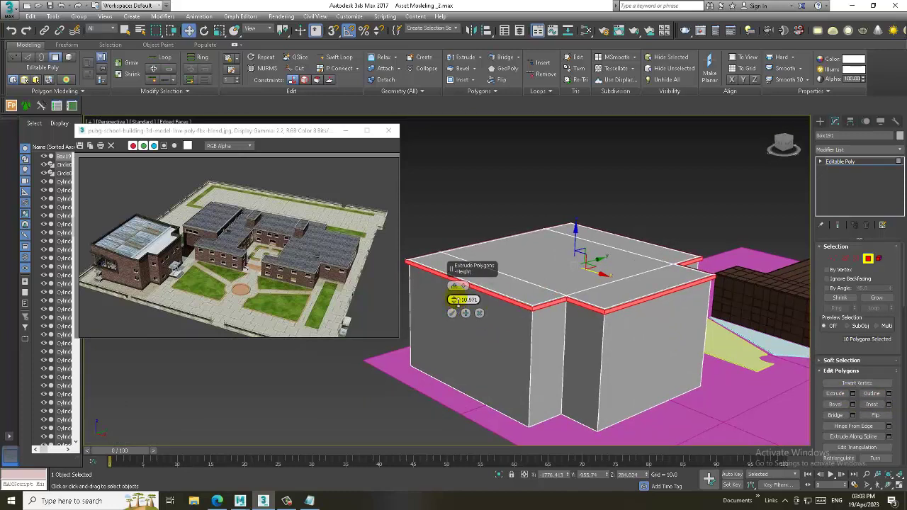
{"action": "left_click", "coordinate": [452, 313]}
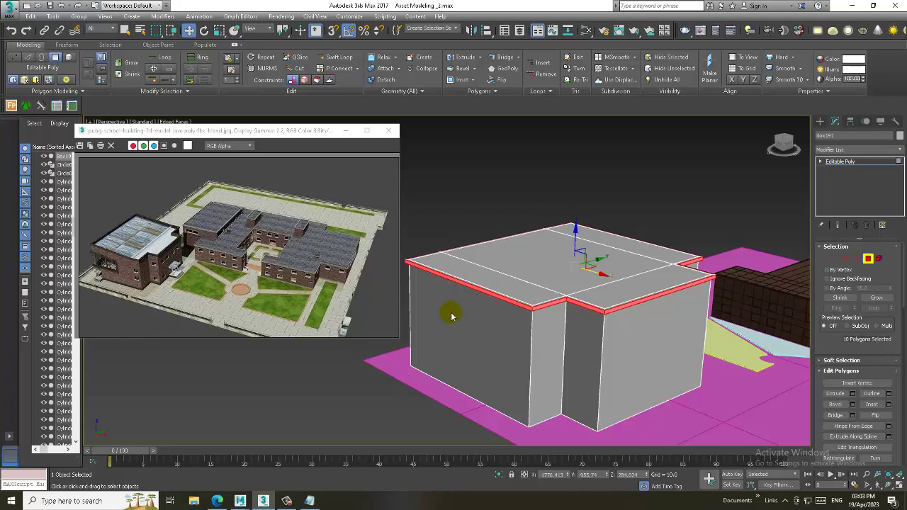
{"action": "left_click", "coordinate": [517, 224]}
{"action": "middle_click_drag", "start_coordinate": [502, 251], "coordinate": [576, 257], "text": "alt"}
{"action": "key", "text": "alt+w"}
{"action": "key", "text": "alt+w"}
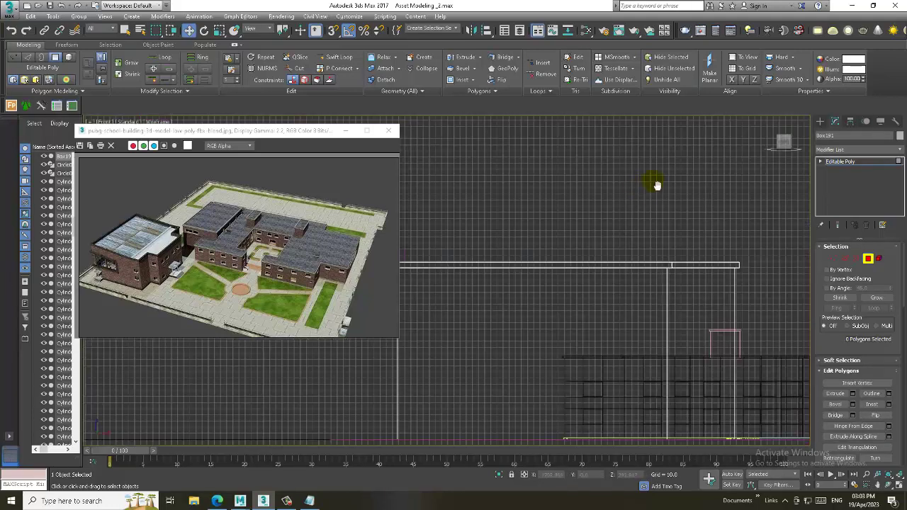
{"action": "scroll", "coordinate": [657, 185], "scroll_direction": "down", "scroll_amount": 2}
Step: In the Front view, lower the front block's 16 top vertices slightly below the main roof
{"action": "key", "text": "1"}
{"action": "left_click_drag", "start_coordinate": [480, 238], "coordinate": [494, 193]}
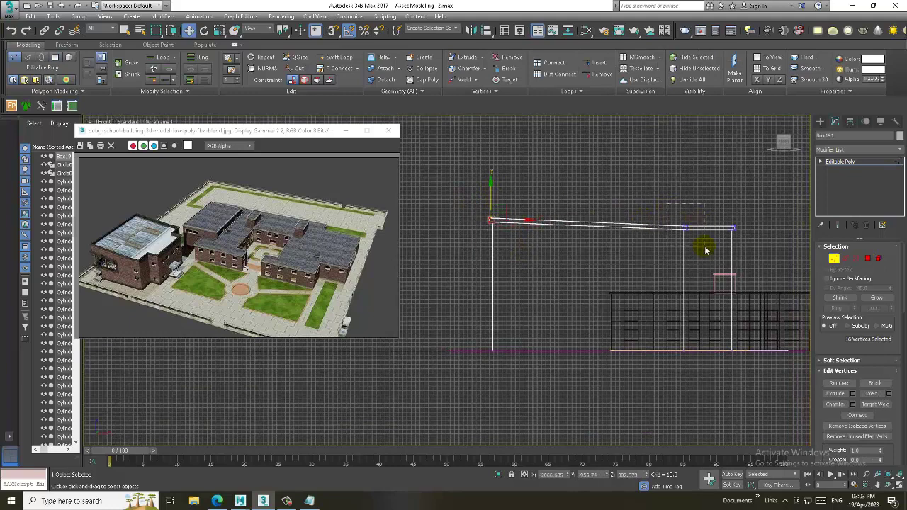
{"action": "left_click_drag", "start_coordinate": [705, 249], "coordinate": [776, 260]}
{"action": "left_click_drag", "start_coordinate": [707, 216], "coordinate": [689, 215]}
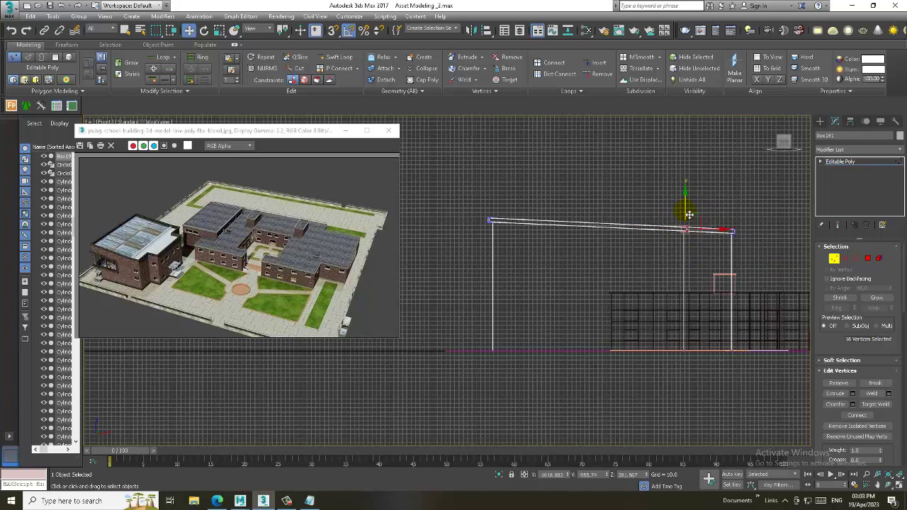
{"action": "key", "text": "alt+w"}
{"action": "middle_click", "coordinate": [698, 295]}
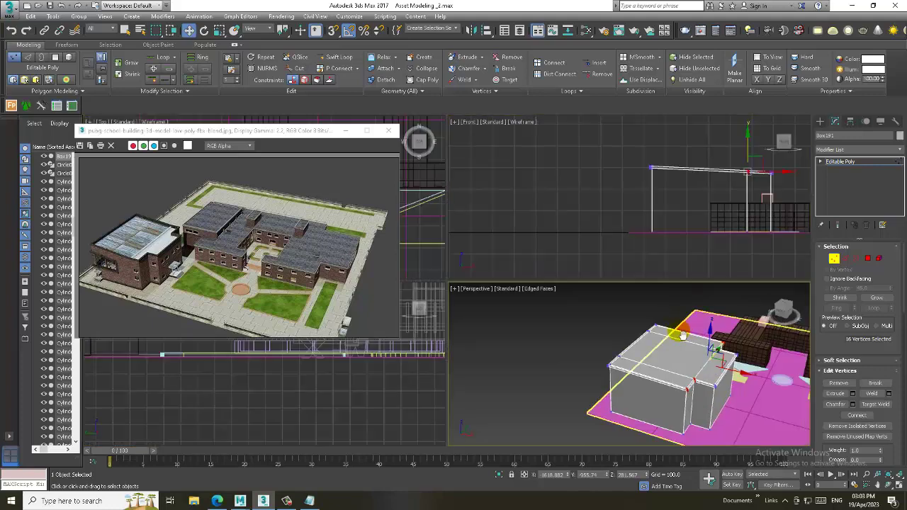
{"action": "key", "text": "alt+w"}
{"action": "middle_click_drag", "start_coordinate": [656, 319], "coordinate": [691, 319]}
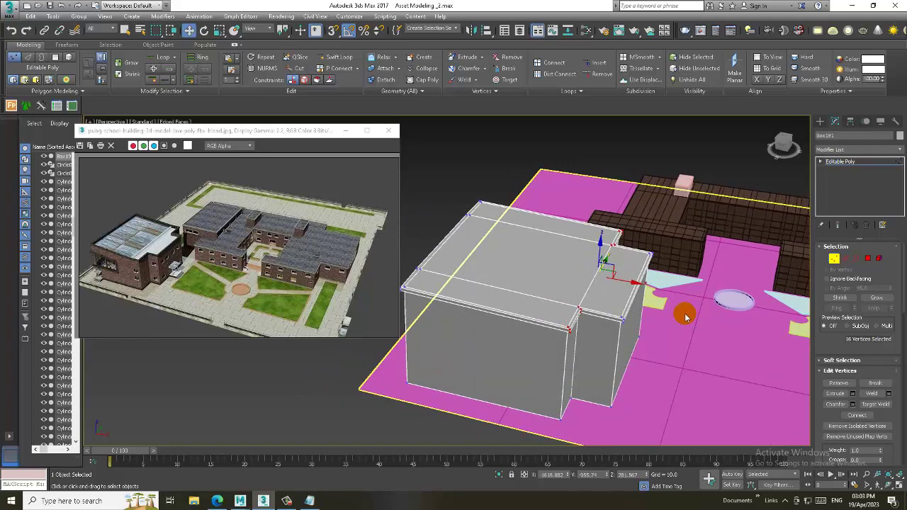
Step: Extrude the four main-block roof polygons by -6.935, leaving a raised parapet rim
{"action": "key", "text": "4"}
{"action": "left_click", "coordinate": [617, 287]}
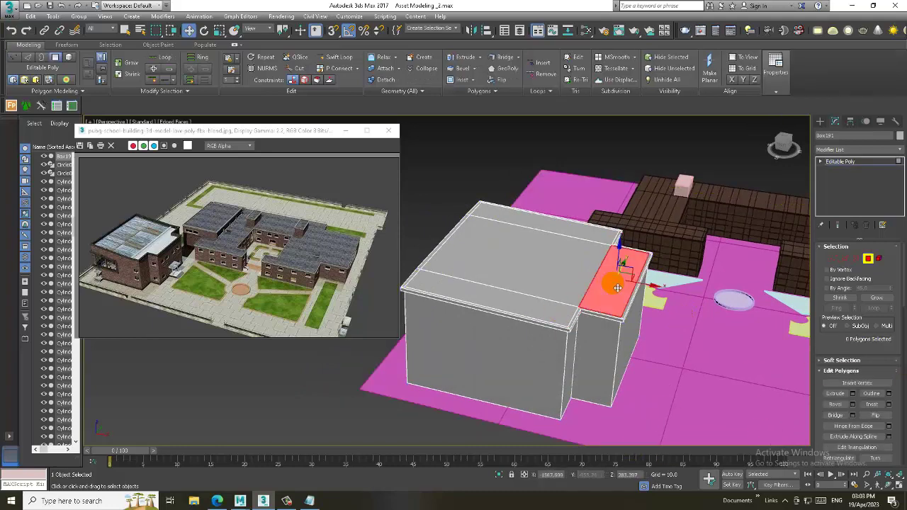
{"action": "left_click", "coordinate": [550, 272], "text": "ctrl"}
{"action": "left_click", "coordinate": [527, 306], "text": "ctrl"}
{"action": "left_click", "coordinate": [556, 231], "text": "ctrl"}
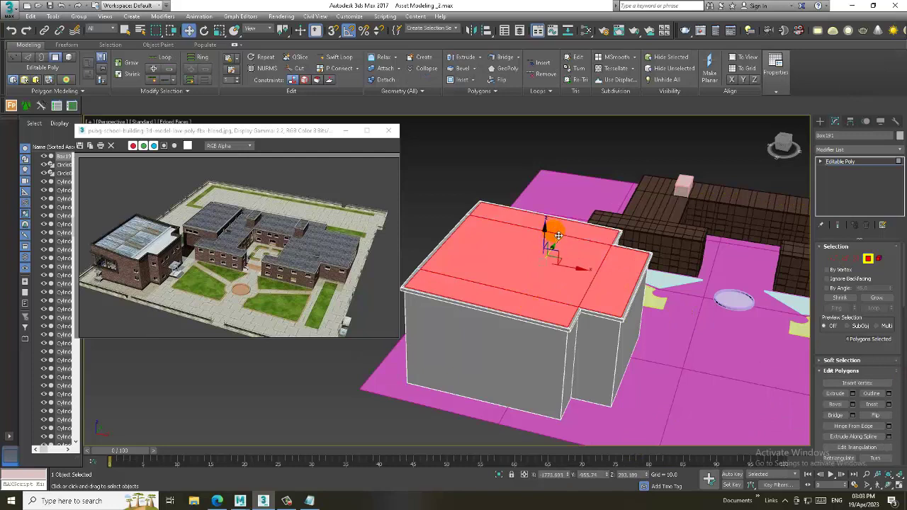
{"action": "left_click", "coordinate": [852, 394]}
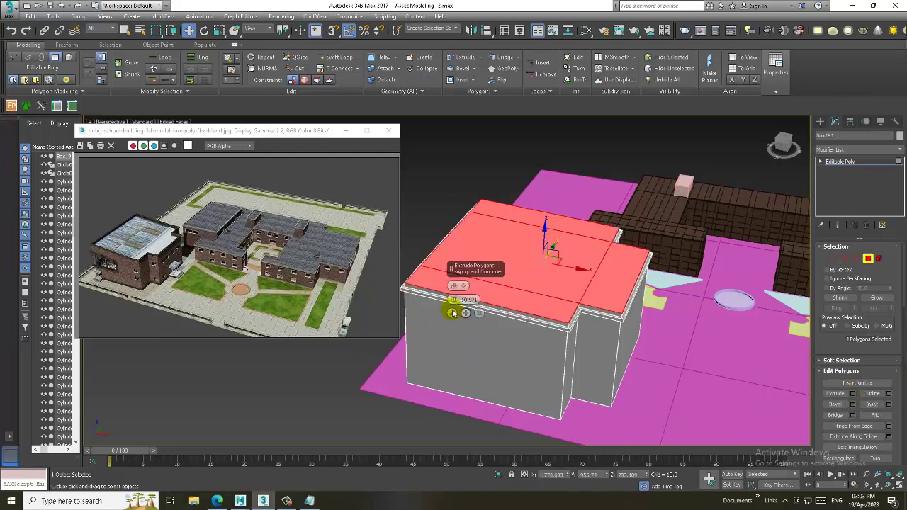
{"action": "left_click_drag", "start_coordinate": [454, 300], "coordinate": [476, 376]}
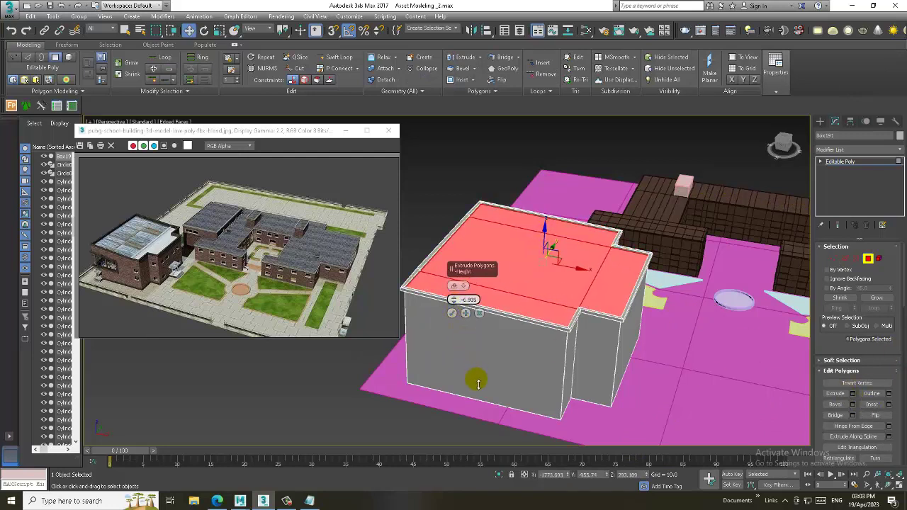
{"action": "left_click", "coordinate": [452, 313]}
{"action": "mouse_move", "coordinate": [449, 309]}
{"action": "middle_mouse_down", "text": "alt"}
{"action": "mouse_move", "coordinate": [605, 253]}
{"action": "mouse_move", "coordinate": [658, 267]}
{"action": "middle_mouse_up", "text": "alt"}
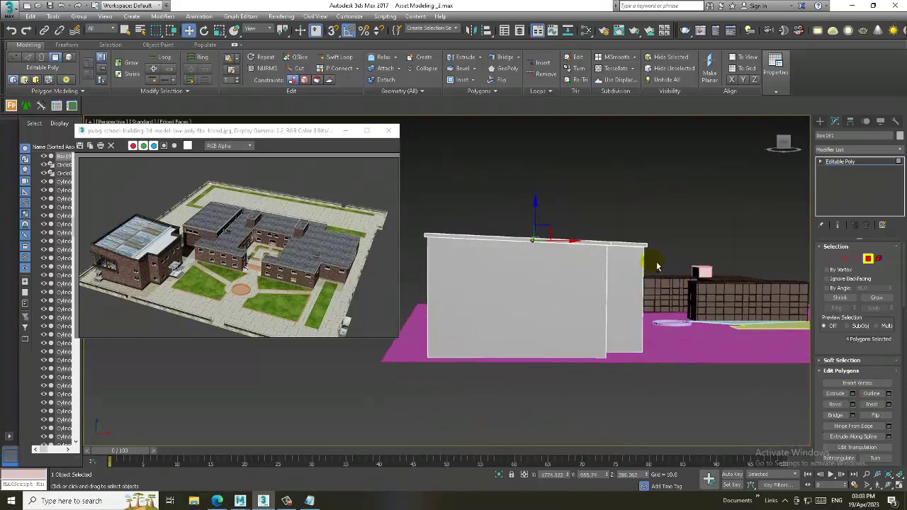
Step: In the Front view, select the vertices along the building top and raise them slightly
{"action": "key", "text": "alt+w"}
{"action": "right_click", "coordinate": [640, 209]}
{"action": "key", "text": "alt+w"}
{"action": "key", "text": "1"}
{"action": "left_click_drag", "start_coordinate": [460, 211], "coordinate": [722, 277]}
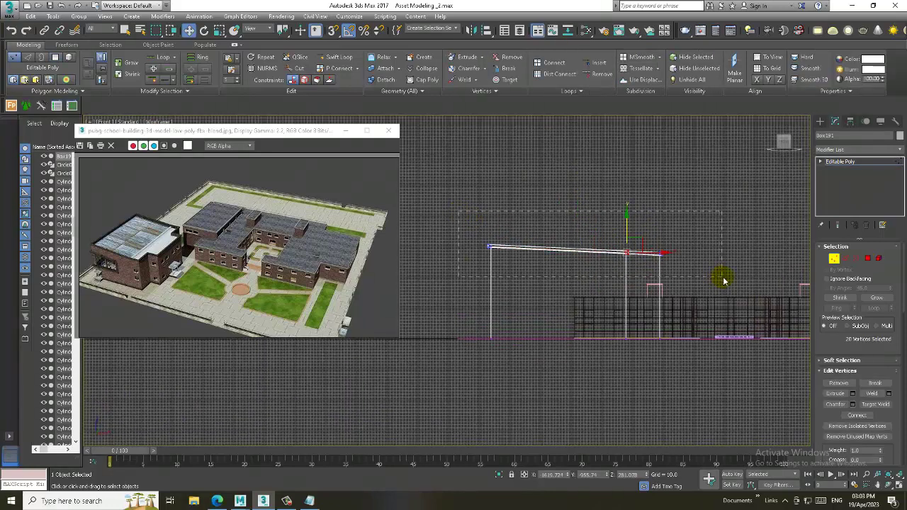
{"action": "left_click_drag", "start_coordinate": [583, 229], "coordinate": [583, 224]}
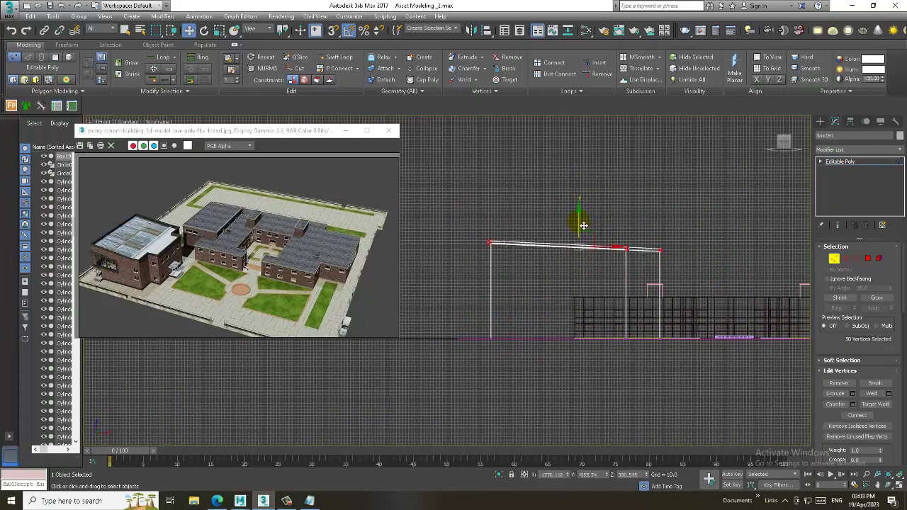
Step: Insert a horizontal Swift Loop edge loop around the building's walls
{"action": "left_click", "coordinate": [851, 162]}
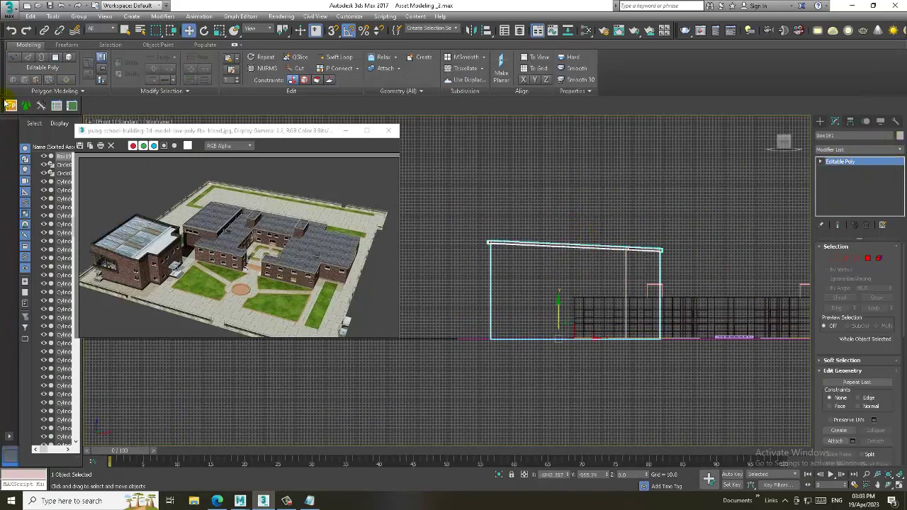
{"action": "left_click", "coordinate": [336, 57]}
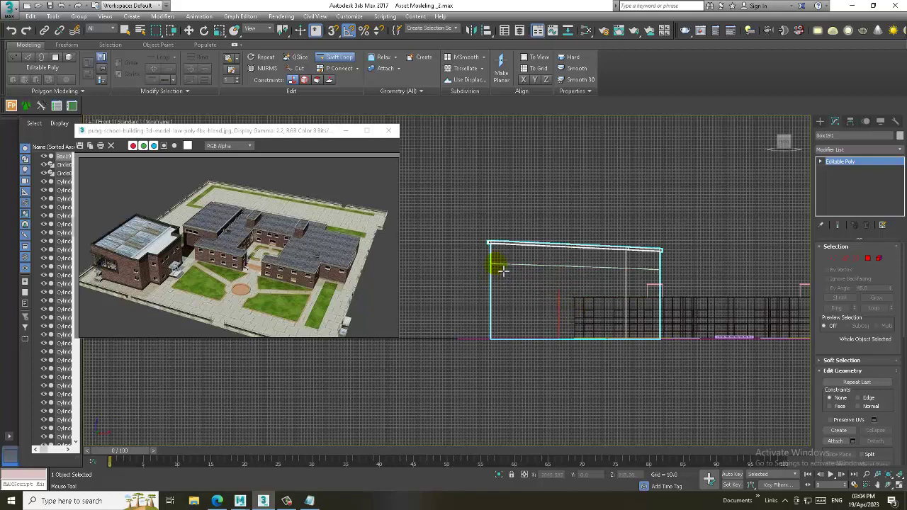
{"action": "left_click", "coordinate": [502, 270]}
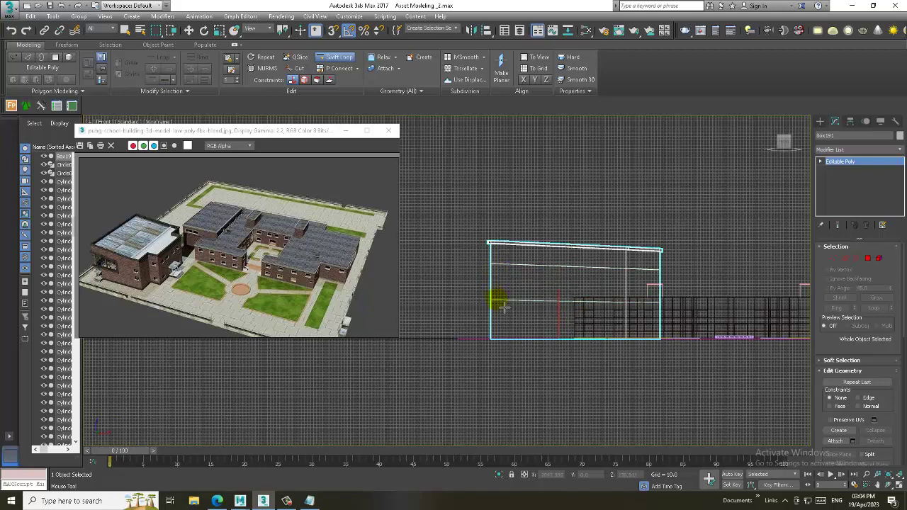
{"action": "right_click", "coordinate": [637, 379]}
{"action": "key", "text": "alt+w"}
{"action": "key", "text": "alt+w"}
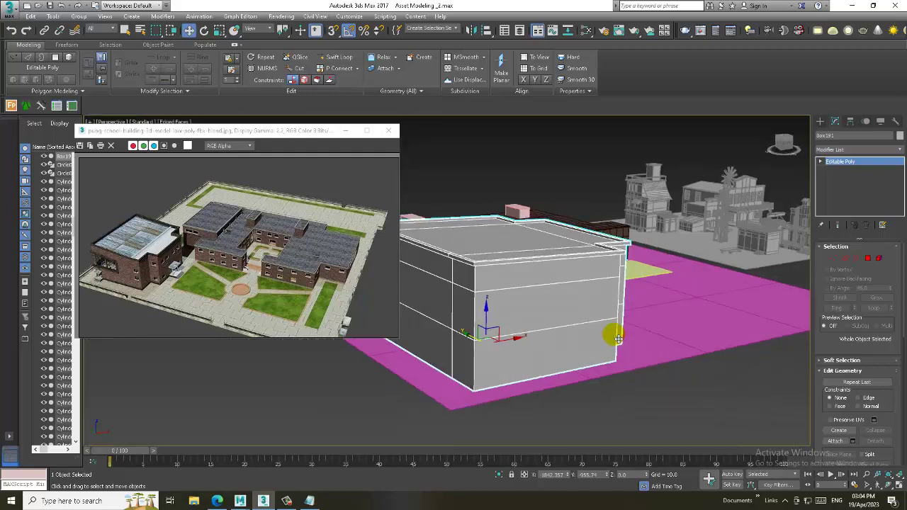
{"action": "mouse_move", "coordinate": [618, 339]}
{"action": "middle_mouse_down", "text": "alt"}
{"action": "mouse_move", "coordinate": [695, 316]}
{"action": "mouse_move", "coordinate": [567, 319]}
{"action": "middle_mouse_up", "text": "alt"}
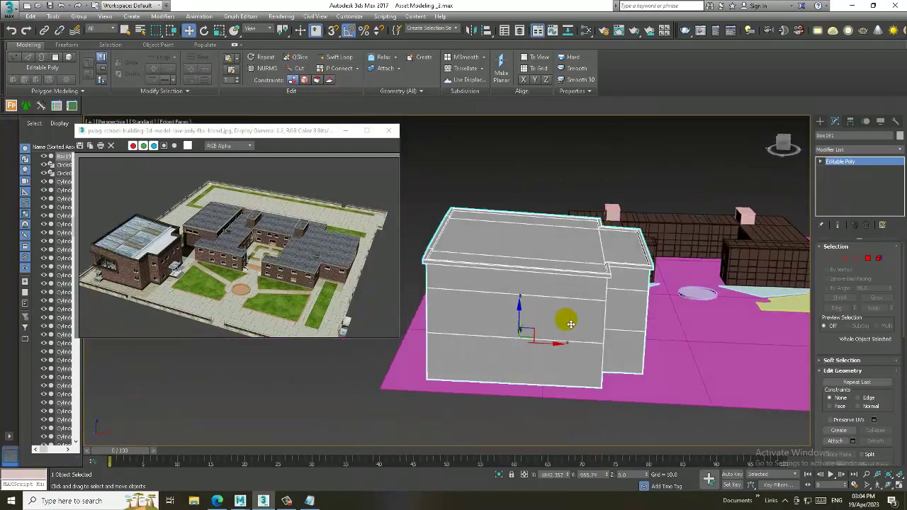
Step: Select the five middle-storey wall polygons around the building
{"action": "left_click", "coordinate": [337, 61]}
{"action": "mouse_move", "coordinate": [542, 275]}
{"action": "middle_mouse_down", "text": "alt"}
{"action": "mouse_move", "coordinate": [574, 265]}
{"action": "mouse_move", "coordinate": [562, 245]}
{"action": "middle_mouse_up", "text": "alt"}
{"action": "key", "text": "w"}
{"action": "key", "text": "4"}
{"action": "middle_click_drag", "start_coordinate": [478, 290], "coordinate": [496, 289], "text": "alt"}
{"action": "left_click", "coordinate": [497, 290]}
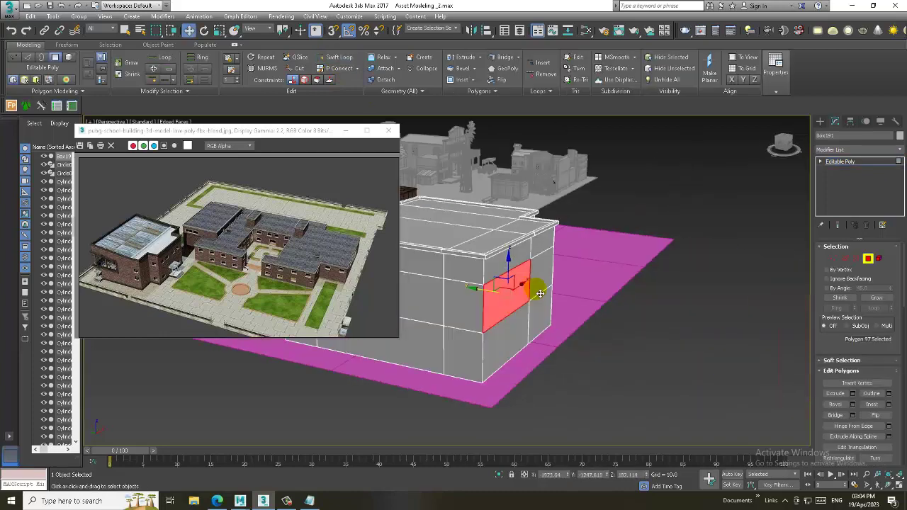
{"action": "left_click", "coordinate": [464, 298], "text": "ctrl"}
{"action": "left_click", "coordinate": [424, 301], "text": "ctrl"}
{"action": "middle_click_drag", "start_coordinate": [424, 301], "coordinate": [645, 290], "text": "alt"}
{"action": "left_click", "coordinate": [488, 273], "text": "ctrl"}
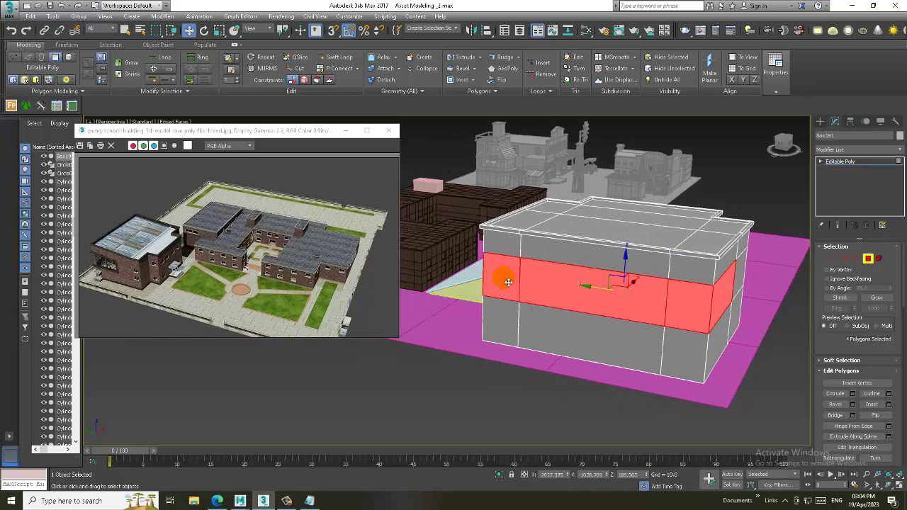
{"action": "mouse_move", "coordinate": [488, 274]}
{"action": "middle_mouse_down", "text": "alt"}
{"action": "mouse_move", "coordinate": [557, 263]}
{"action": "mouse_move", "coordinate": [494, 324]}
{"action": "mouse_move", "coordinate": [709, 333]}
{"action": "middle_mouse_up", "text": "alt"}
{"action": "left_click", "coordinate": [494, 324], "text": "ctrl"}
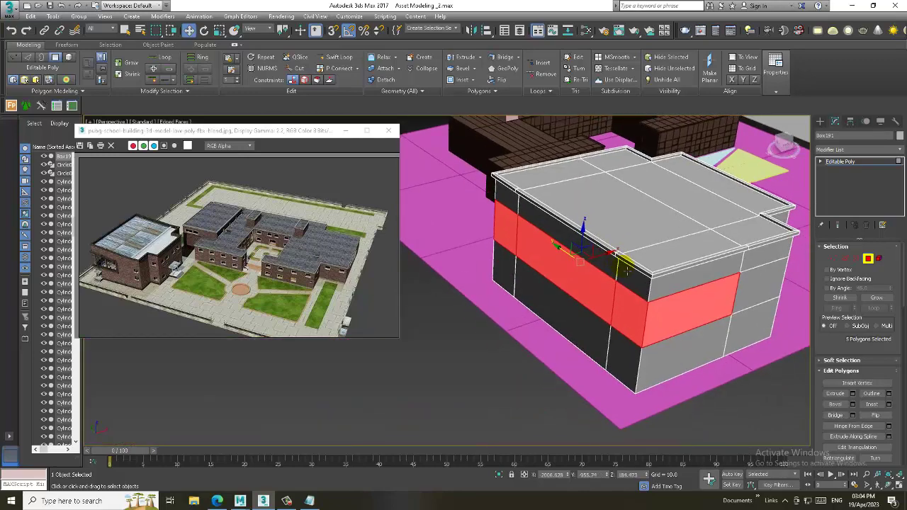
Step: Inset the wall band as a group by 3.157, then extrude it inward with a negative height
{"action": "left_click", "coordinate": [889, 405]}
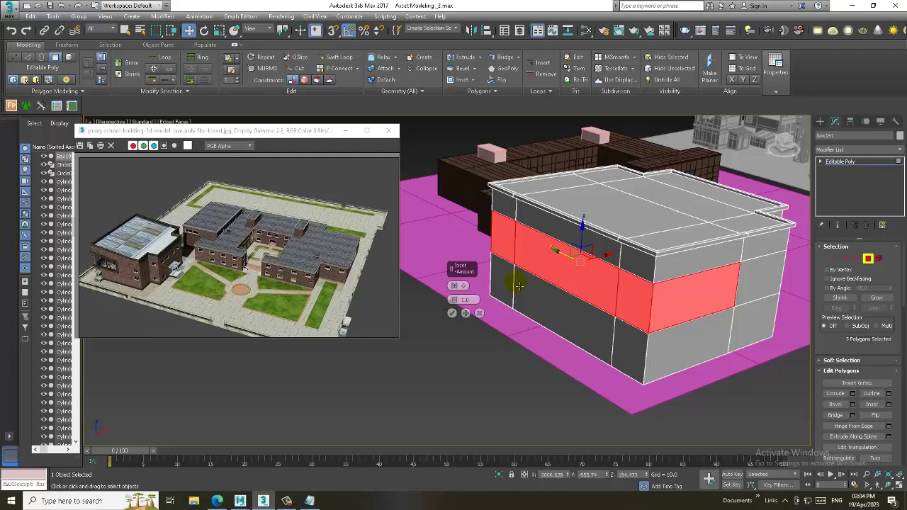
{"action": "left_click", "coordinate": [452, 313]}
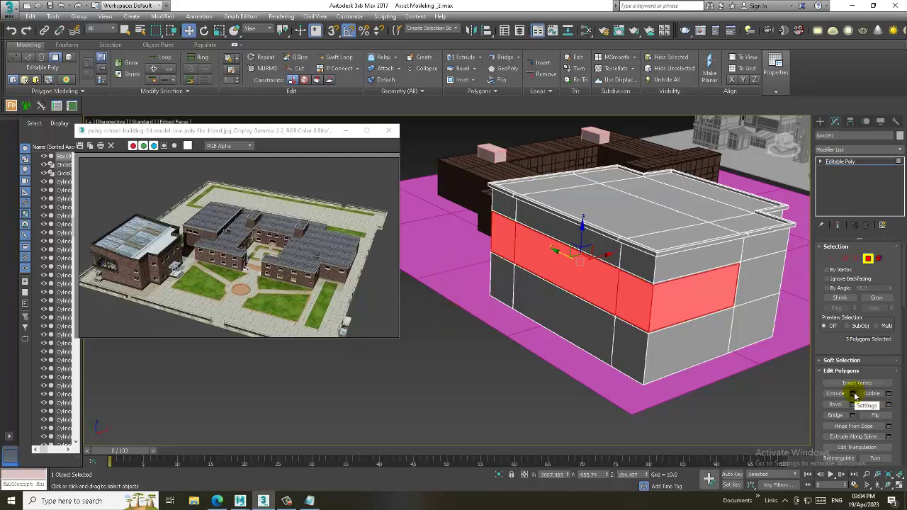
{"action": "left_click", "coordinate": [854, 394]}
{"action": "left_click", "coordinate": [452, 313]}
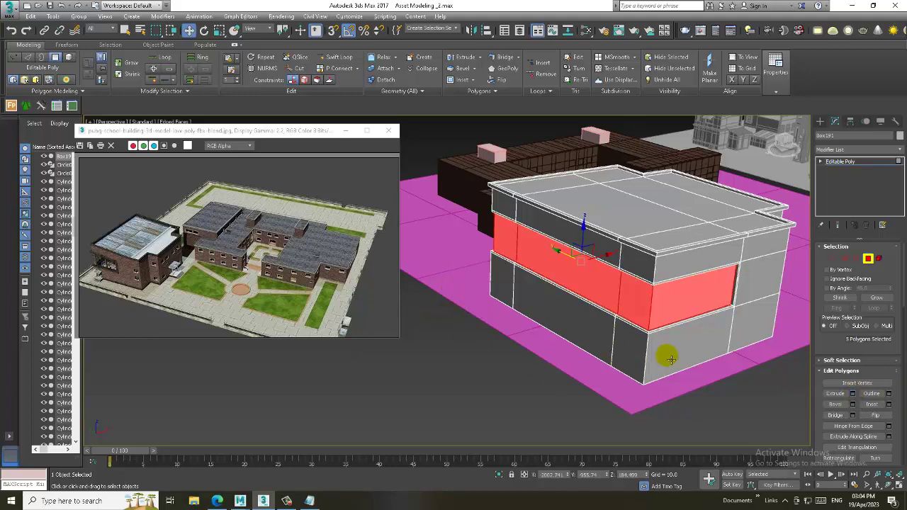
{"action": "mouse_move", "coordinate": [664, 353]}
{"action": "middle_mouse_down", "text": "alt"}
{"action": "mouse_move", "coordinate": [553, 330]}
{"action": "mouse_move", "coordinate": [598, 312]}
{"action": "mouse_move", "coordinate": [604, 321]}
{"action": "mouse_move", "coordinate": [633, 298]}
{"action": "mouse_move", "coordinate": [569, 196]}
{"action": "middle_mouse_up", "text": "alt"}
Step: Add vertical and horizontal Swift Loop edge loops across the building's walls for window rows
{"action": "left_click", "coordinate": [569, 195]}
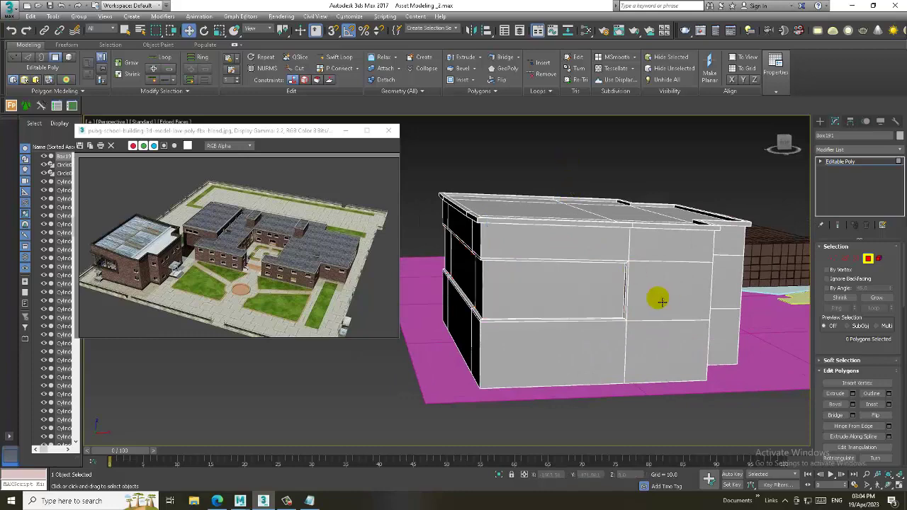
{"action": "mouse_move", "coordinate": [658, 298]}
{"action": "middle_mouse_down", "text": "alt"}
{"action": "mouse_move", "coordinate": [666, 291]}
{"action": "mouse_move", "coordinate": [640, 298]}
{"action": "middle_mouse_up", "text": "alt"}
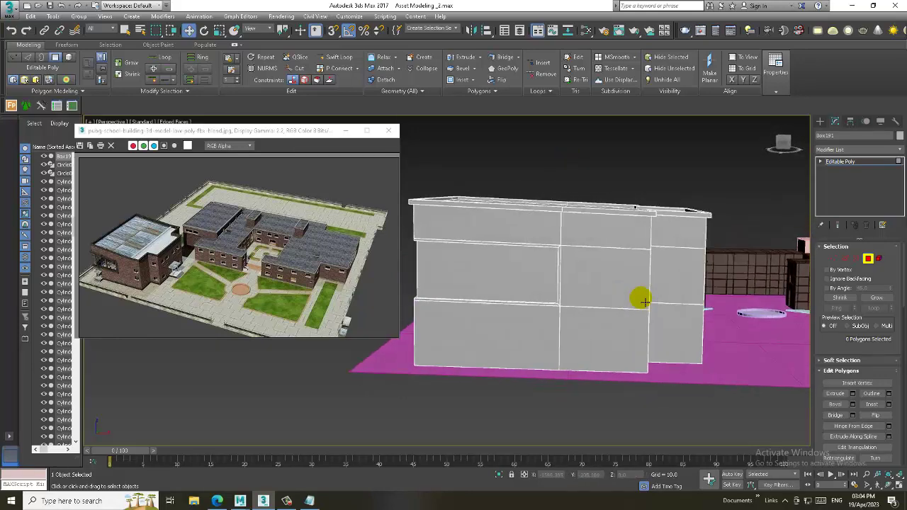
{"action": "left_click", "coordinate": [336, 57]}
{"action": "left_click", "coordinate": [623, 218]}
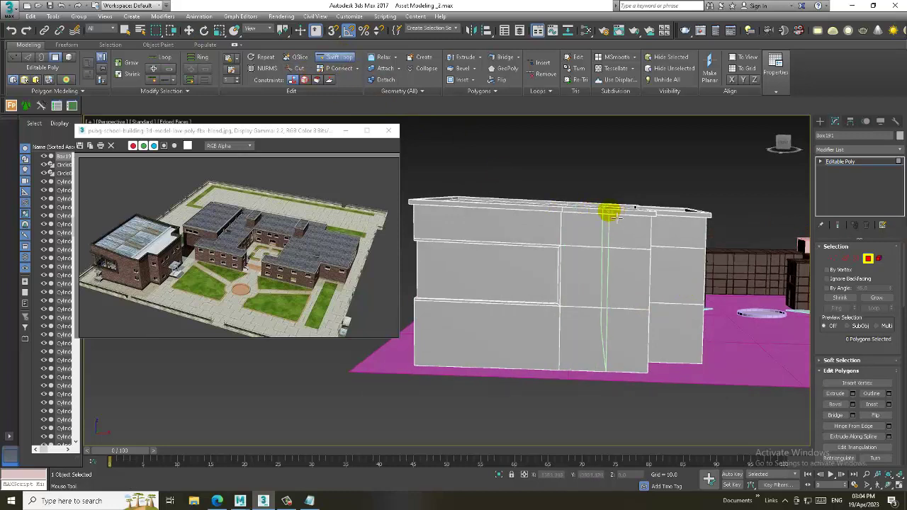
{"action": "mouse_move", "coordinate": [622, 218]}
{"action": "left_mouse_down"}
{"action": "mouse_move", "coordinate": [600, 210]}
{"action": "mouse_move", "coordinate": [643, 227]}
{"action": "left_mouse_up"}
{"action": "left_click", "coordinate": [645, 212]}
{"action": "middle_click_drag", "start_coordinate": [643, 227], "coordinate": [612, 262], "text": "alt"}
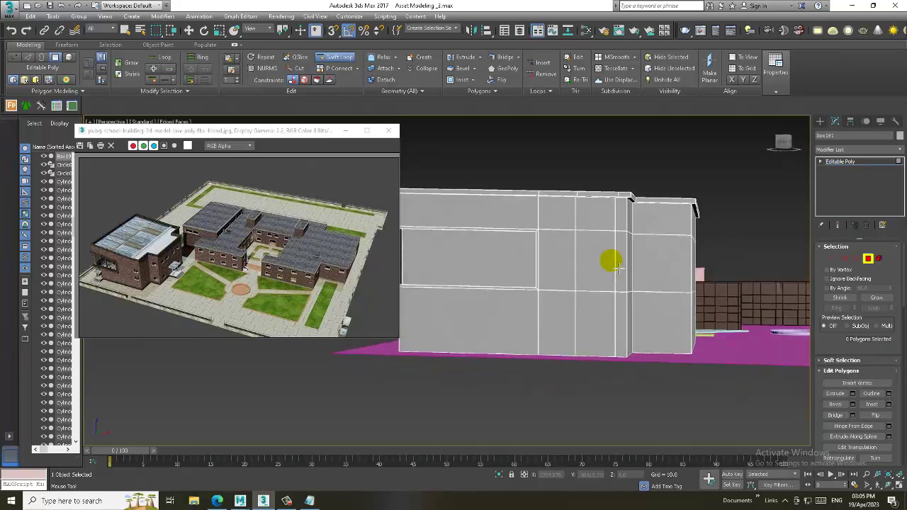
{"action": "left_click", "coordinate": [610, 327]}
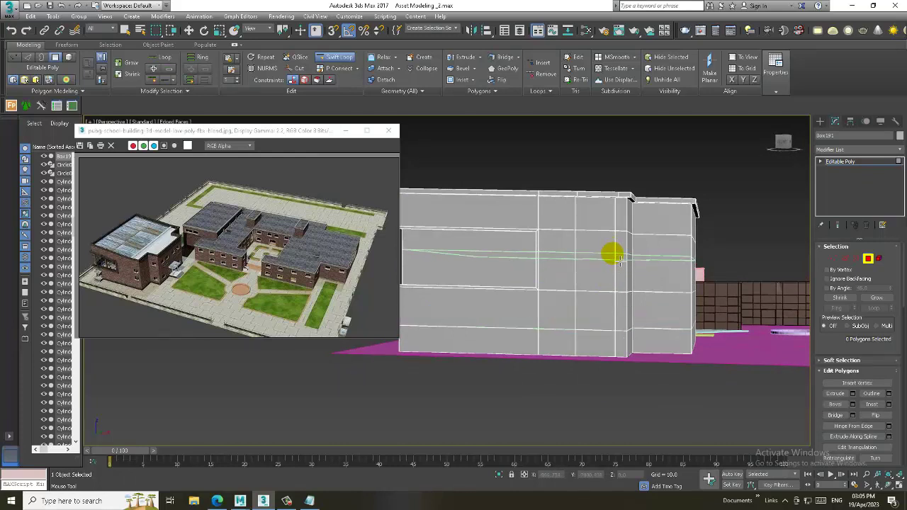
{"action": "mouse_move", "coordinate": [611, 258]}
{"action": "middle_mouse_down", "text": "alt"}
{"action": "mouse_move", "coordinate": [637, 273]}
{"action": "mouse_move", "coordinate": [624, 261]}
{"action": "middle_mouse_up", "text": "alt"}
Step: Inset two stacked wall polygons By Polygon and extrude them inward as recessed windows
{"action": "key", "text": "w"}
{"action": "key", "text": "6"}
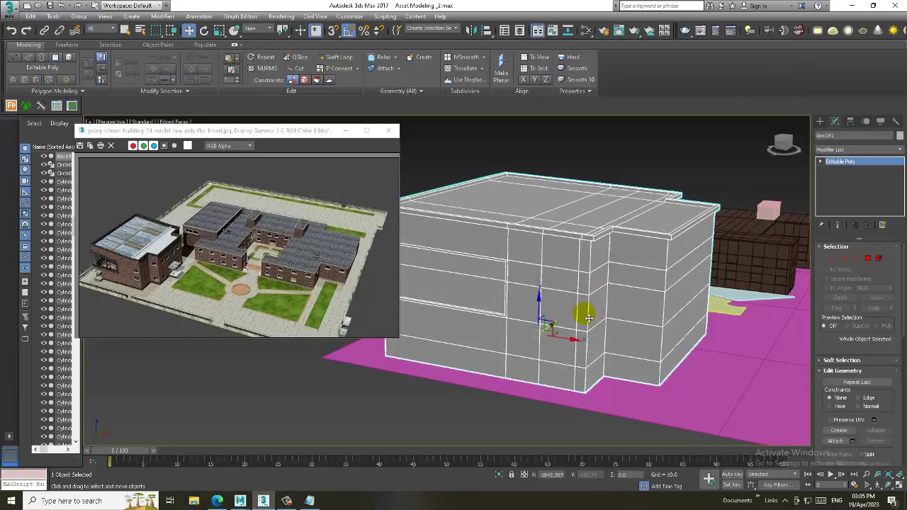
{"action": "key", "text": "4"}
{"action": "left_click", "coordinate": [565, 312]}
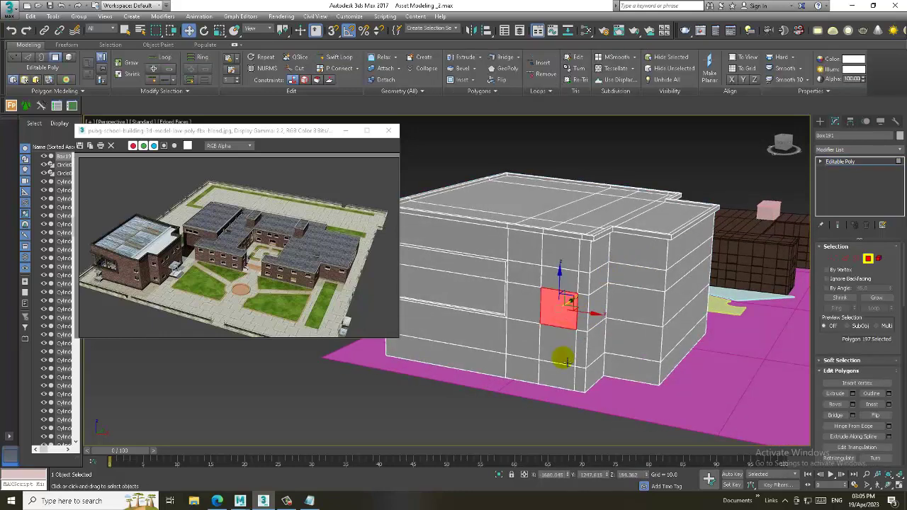
{"action": "left_click", "coordinate": [559, 357], "text": "ctrl"}
{"action": "scroll", "coordinate": [855, 346], "scroll_direction": "down", "scroll_amount": 2}
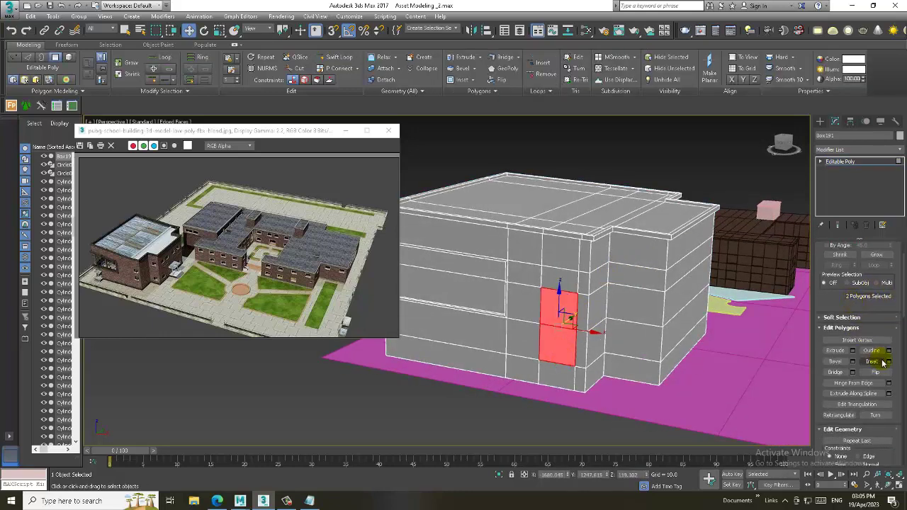
{"action": "left_click", "coordinate": [889, 361]}
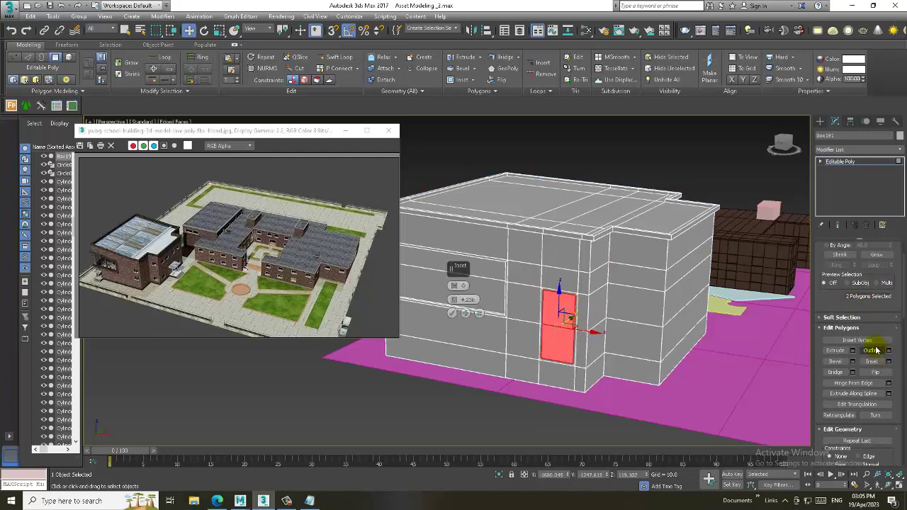
{"action": "left_click", "coordinate": [457, 286]}
{"action": "left_click", "coordinate": [477, 303]}
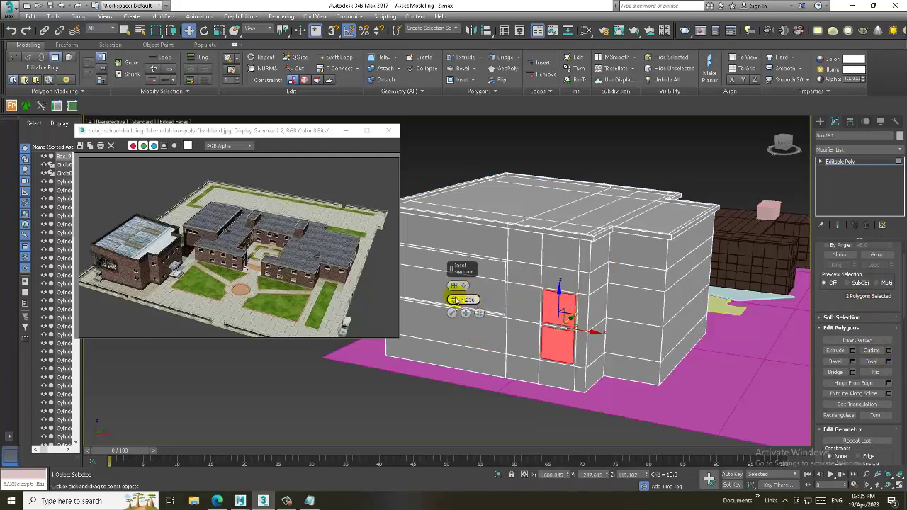
{"action": "left_click", "coordinate": [452, 313]}
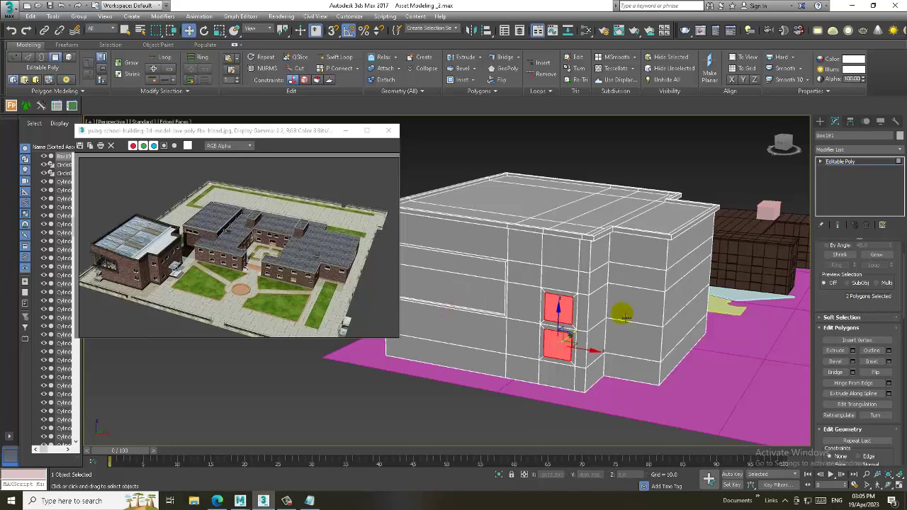
{"action": "left_click", "coordinate": [853, 352]}
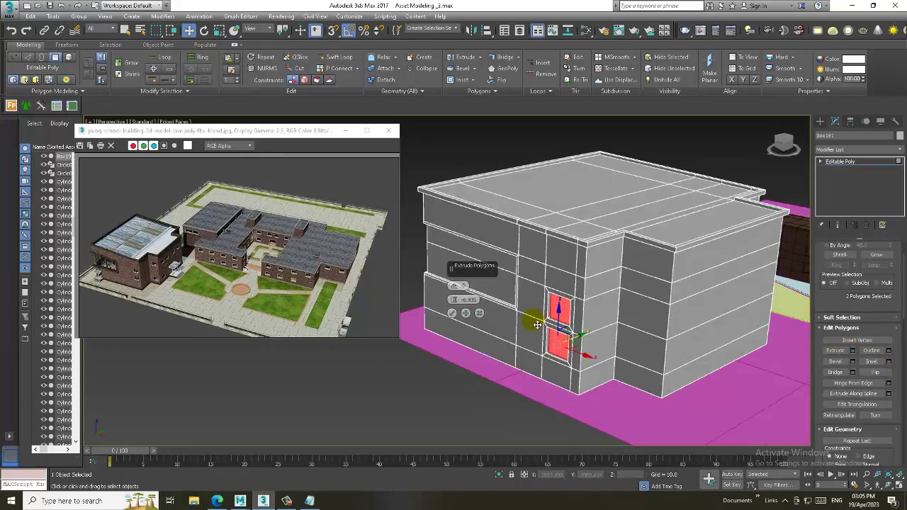
{"action": "mouse_move", "coordinate": [538, 315]}
{"action": "middle_mouse_down", "text": "alt"}
{"action": "mouse_move", "coordinate": [451, 314]}
{"action": "mouse_move", "coordinate": [620, 298]}
{"action": "mouse_move", "coordinate": [691, 272]}
{"action": "mouse_move", "coordinate": [636, 260]}
{"action": "mouse_move", "coordinate": [607, 267]}
{"action": "middle_mouse_up", "text": "alt"}
{"action": "left_click", "coordinate": [451, 314]}
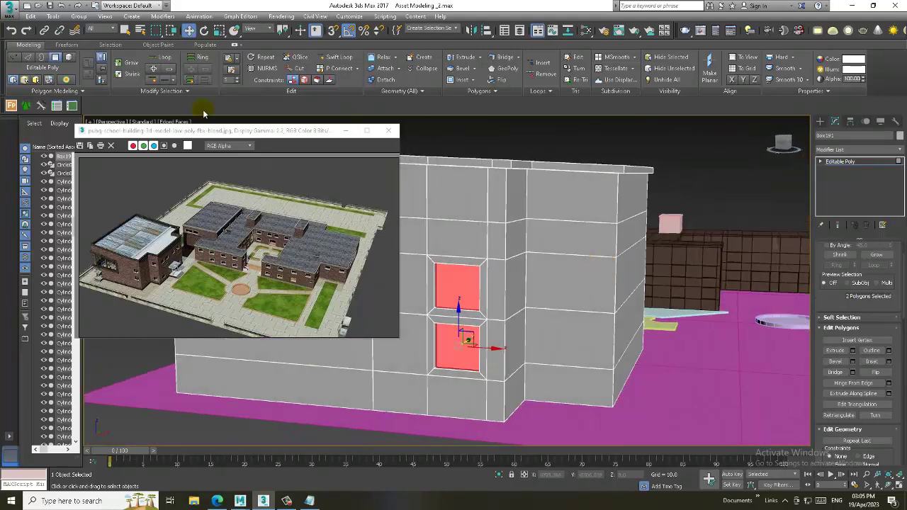
Step: Add a vertical Swift Loop edge loop on the wall
{"action": "left_click", "coordinate": [354, 59]}
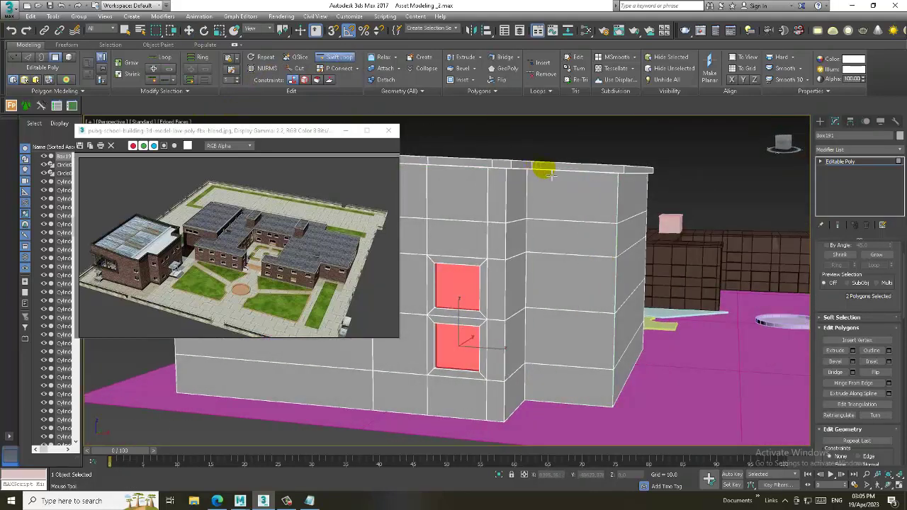
{"action": "middle_click_drag", "start_coordinate": [555, 206], "coordinate": [531, 165], "text": "alt"}
{"action": "left_click", "coordinate": [531, 164]}
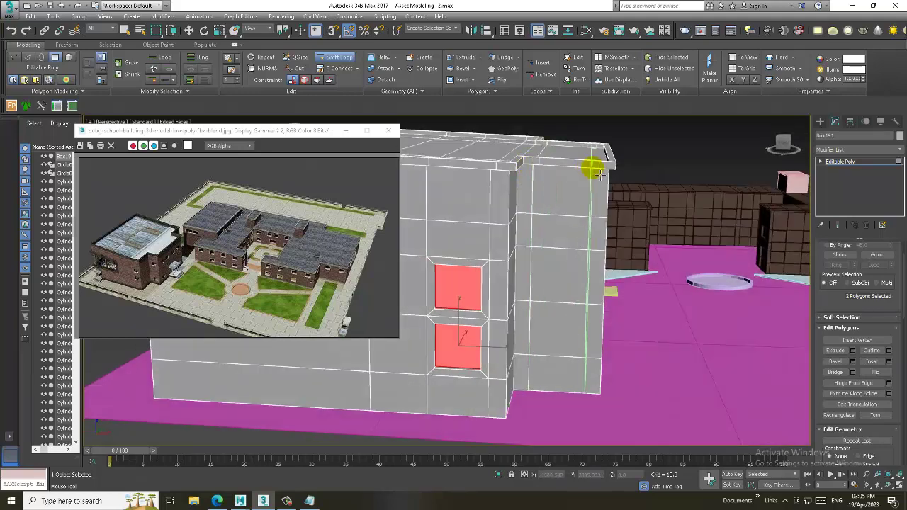
{"action": "middle_click_drag", "start_coordinate": [589, 170], "coordinate": [597, 223], "text": "alt"}
{"action": "key", "text": "w"}
Step: Inset two more stacked wall polygons and extrude them inward as a second window pair
{"action": "key", "text": "4"}
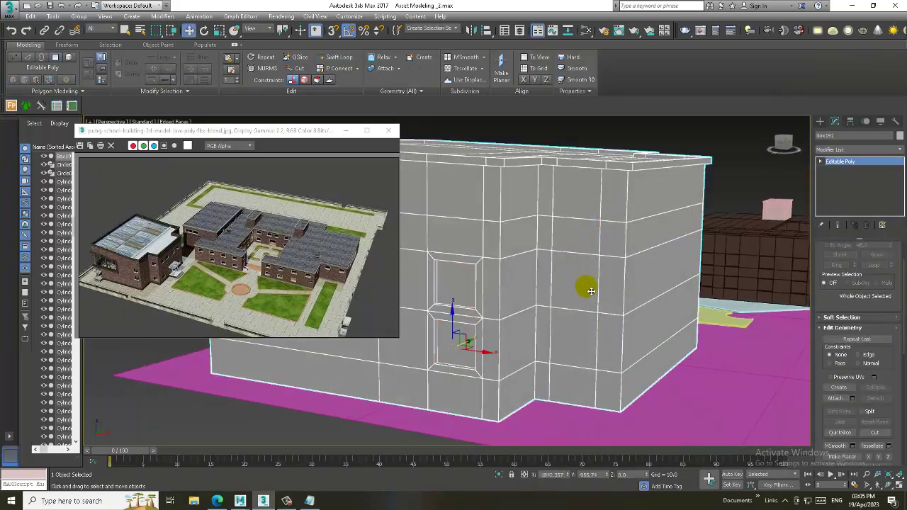
{"action": "key", "text": "4"}
{"action": "left_click", "coordinate": [581, 287]}
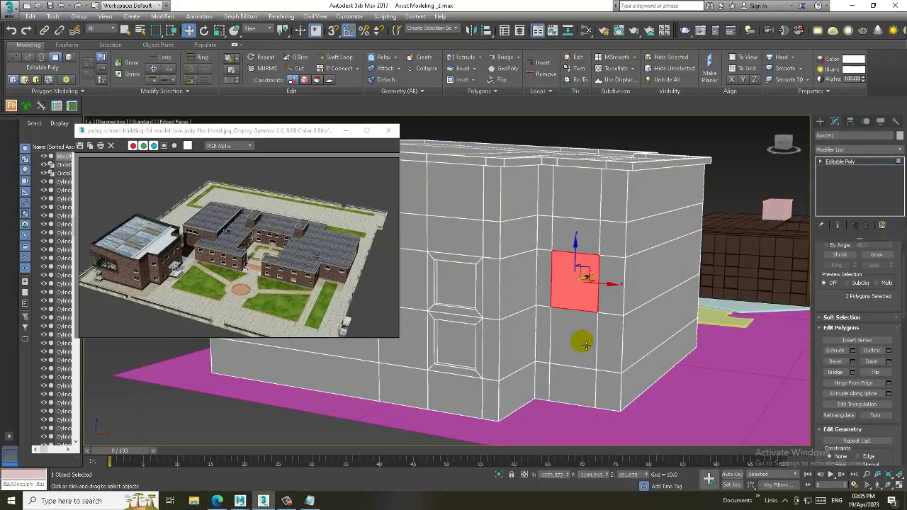
{"action": "left_click", "coordinate": [583, 338], "text": "ctrl"}
{"action": "left_click", "coordinate": [891, 364]}
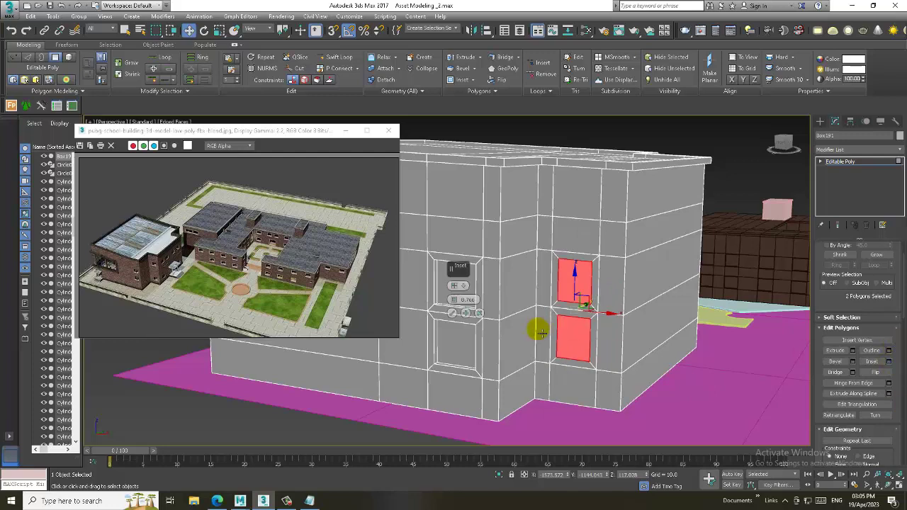
{"action": "left_click", "coordinate": [451, 313]}
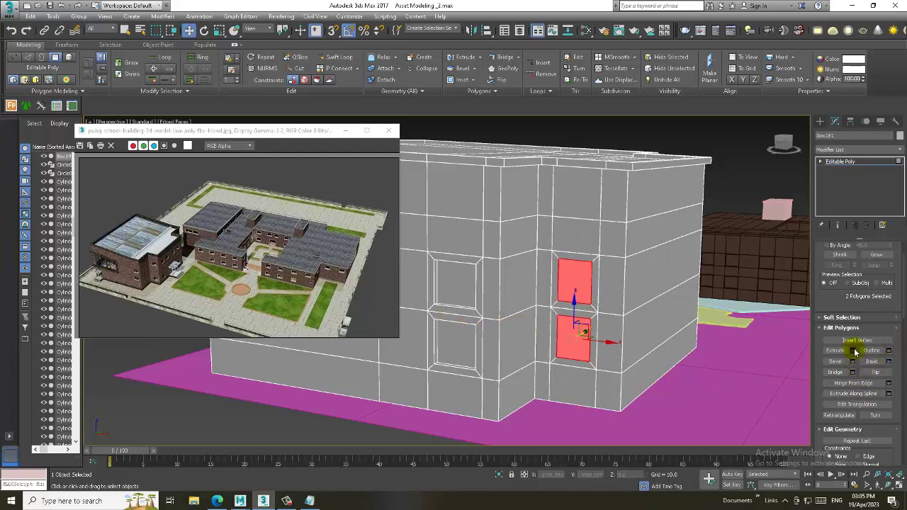
{"action": "left_click", "coordinate": [854, 351]}
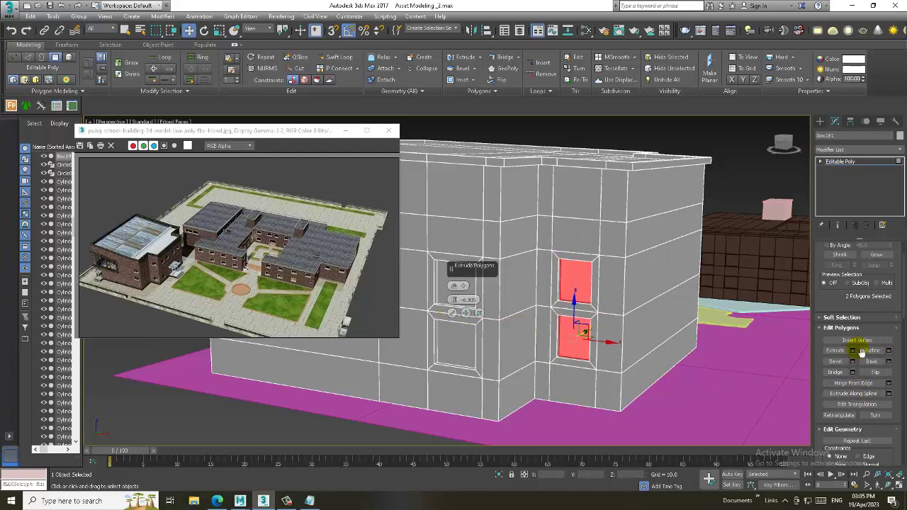
{"action": "left_click", "coordinate": [451, 314]}
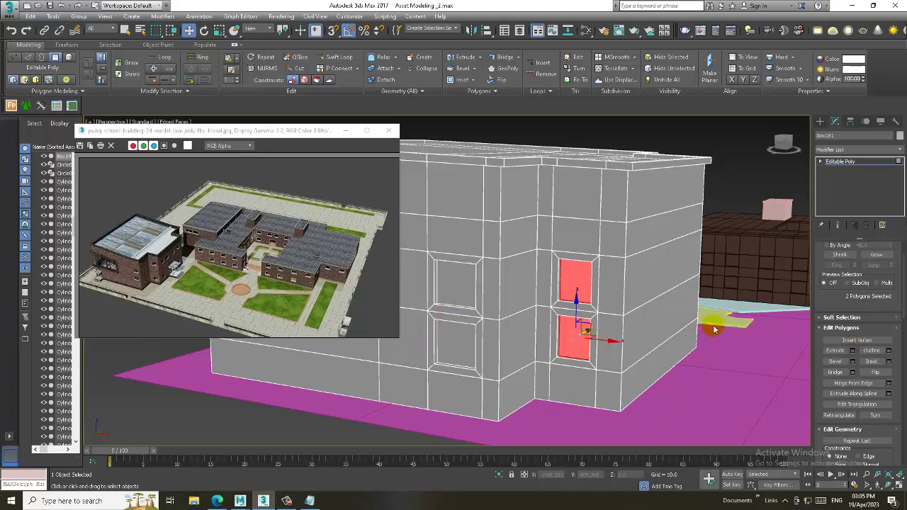
{"action": "mouse_move", "coordinate": [714, 329]}
{"action": "middle_mouse_down", "text": "alt"}
{"action": "mouse_move", "coordinate": [648, 304]}
{"action": "mouse_move", "coordinate": [674, 297]}
{"action": "mouse_move", "coordinate": [601, 303]}
{"action": "mouse_move", "coordinate": [575, 265]}
{"action": "middle_mouse_up", "text": "alt"}
Step: Insert three vertical Swift Loop edge loops across the other wall
{"action": "left_click", "coordinate": [337, 60]}
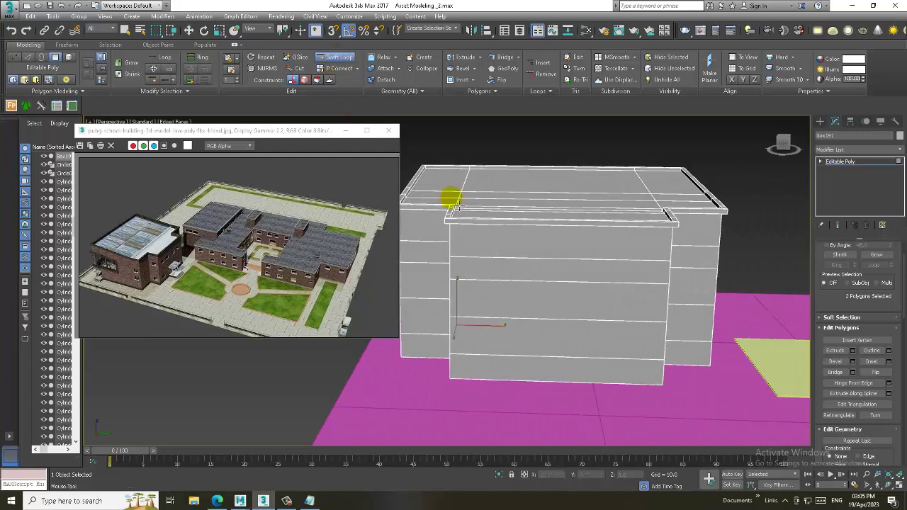
{"action": "left_click", "coordinate": [509, 213]}
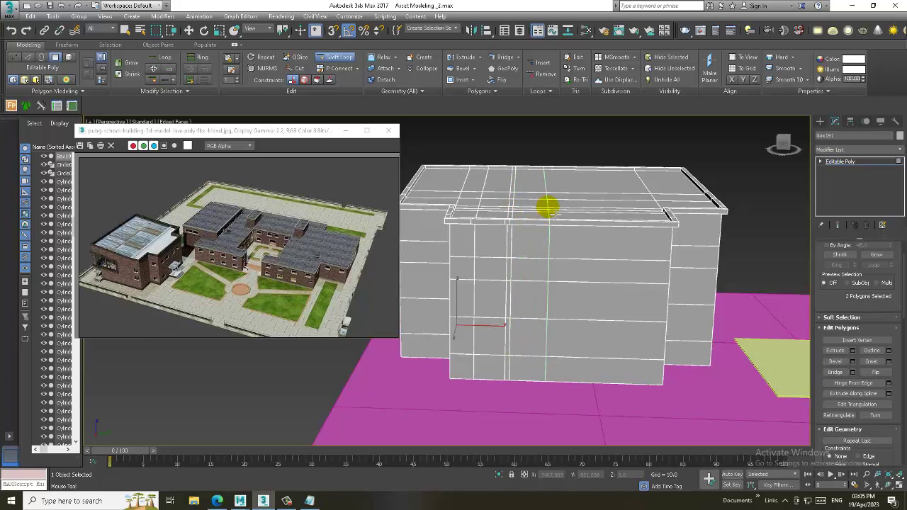
{"action": "left_click", "coordinate": [549, 211]}
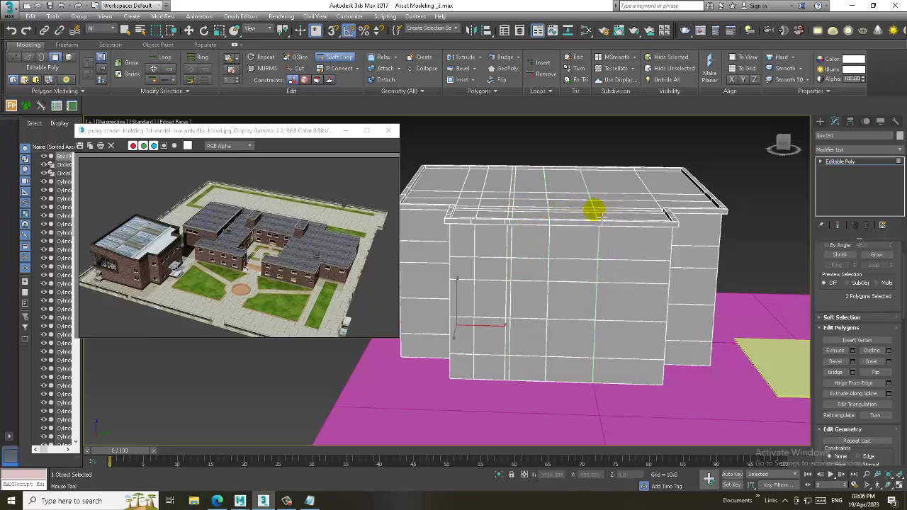
{"action": "left_click", "coordinate": [599, 216]}
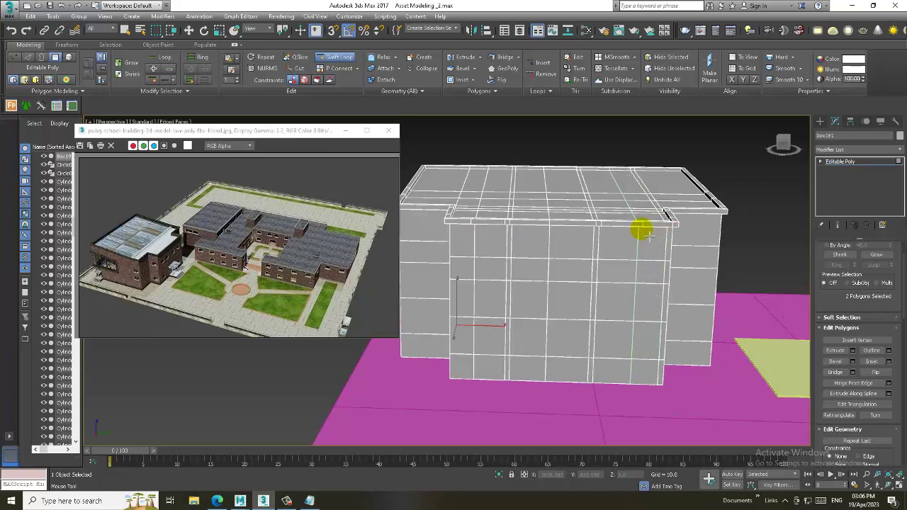
{"action": "mouse_move", "coordinate": [601, 253]}
{"action": "middle_mouse_down", "text": "alt"}
{"action": "mouse_move", "coordinate": [577, 277]}
{"action": "mouse_move", "coordinate": [588, 279]}
{"action": "middle_mouse_up", "text": "alt"}
Step: Inset two neighbouring polygons on the gridded wall for windows
{"action": "key", "text": "ctrl+b"}
{"action": "key", "text": "w"}
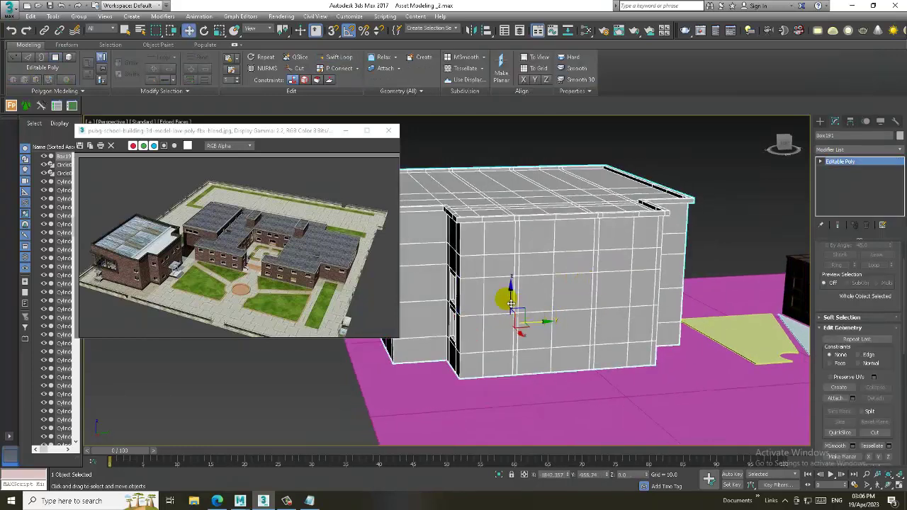
{"action": "key", "text": "4"}
{"action": "left_click", "coordinate": [498, 294]}
{"action": "left_click", "coordinate": [535, 293], "text": "ctrl"}
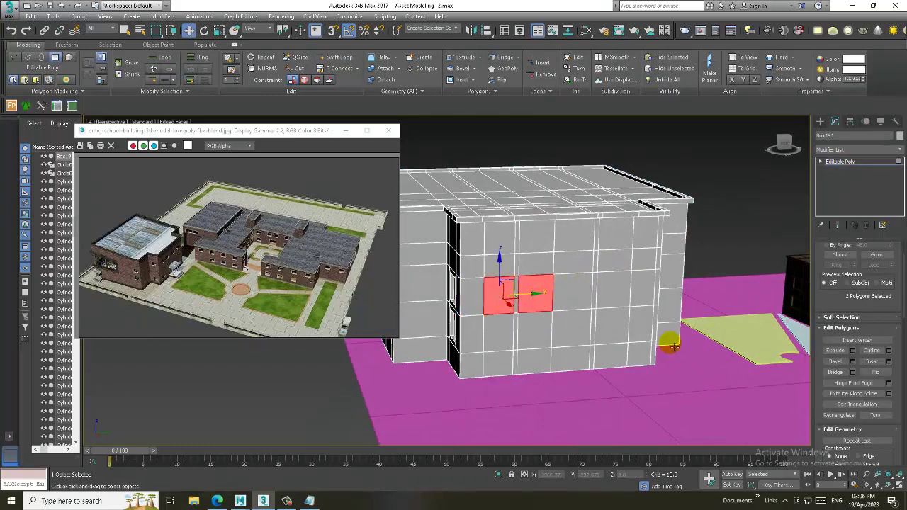
{"action": "left_click", "coordinate": [889, 361]}
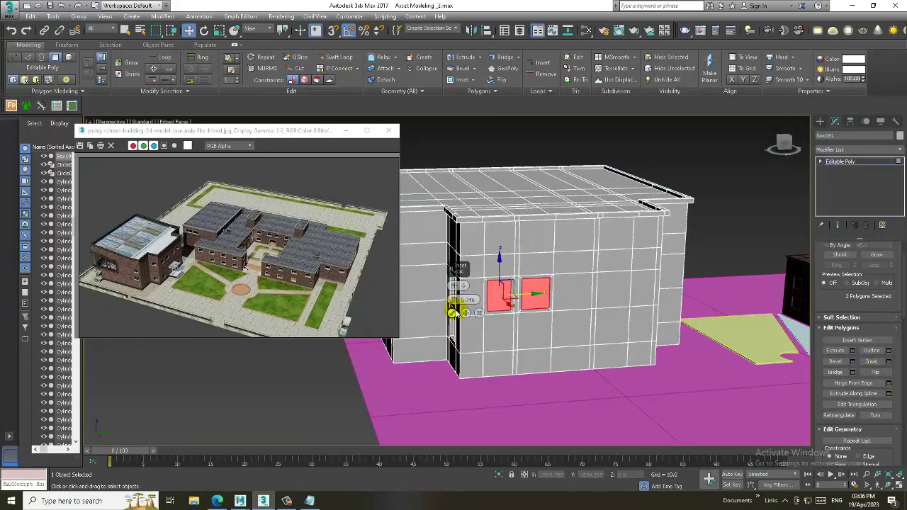
{"action": "left_click", "coordinate": [453, 312]}
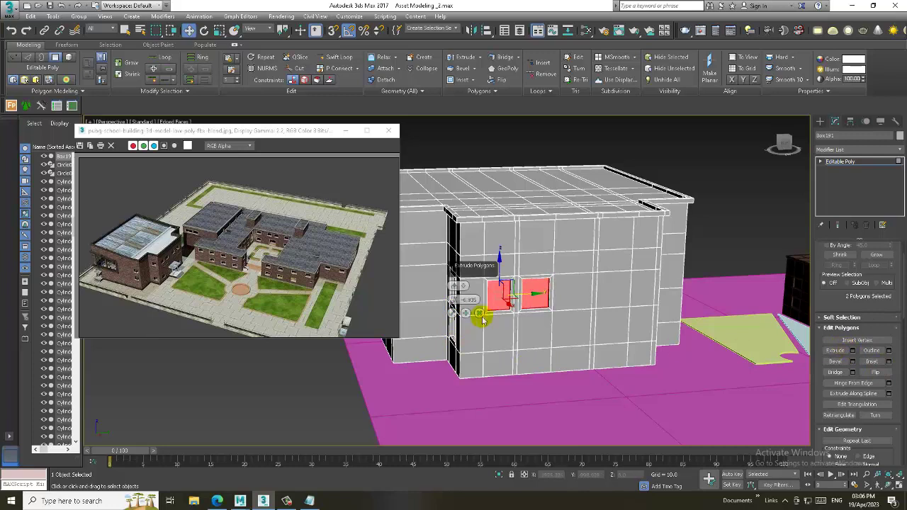
Step: Inset a third polygon further right and extrude the window inward with a negative height
{"action": "middle_click_drag", "start_coordinate": [449, 310], "coordinate": [579, 311], "text": "alt"}
{"action": "left_click", "coordinate": [612, 287]}
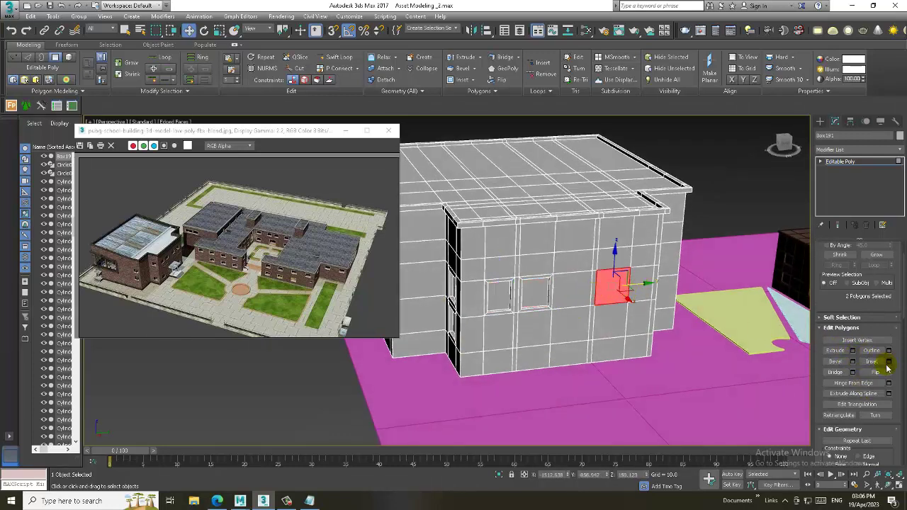
{"action": "left_click", "coordinate": [890, 361]}
{"action": "left_click", "coordinate": [452, 313]}
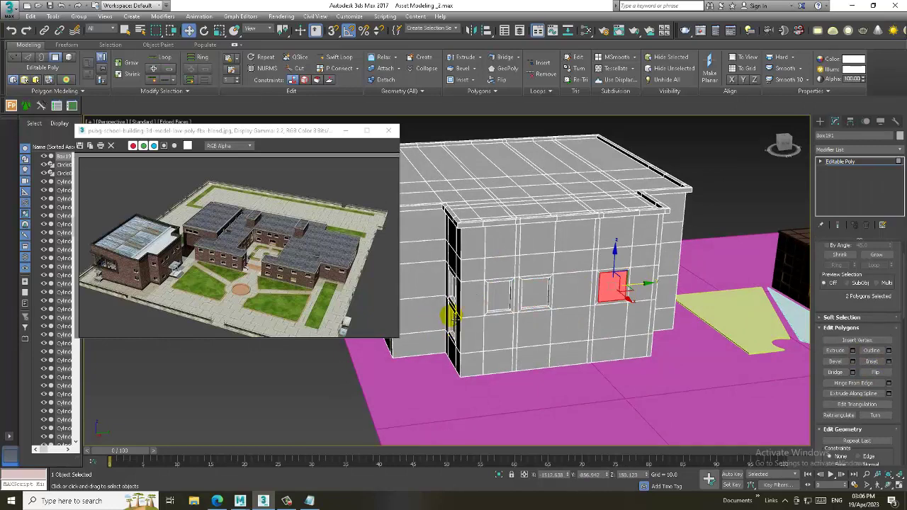
{"action": "left_click", "coordinate": [853, 351]}
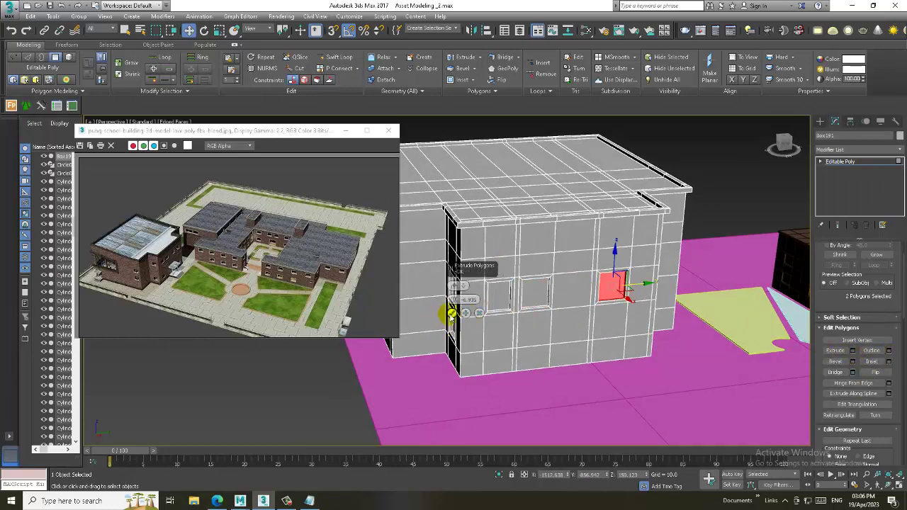
{"action": "left_click", "coordinate": [449, 314]}
{"action": "left_click", "coordinate": [716, 140]}
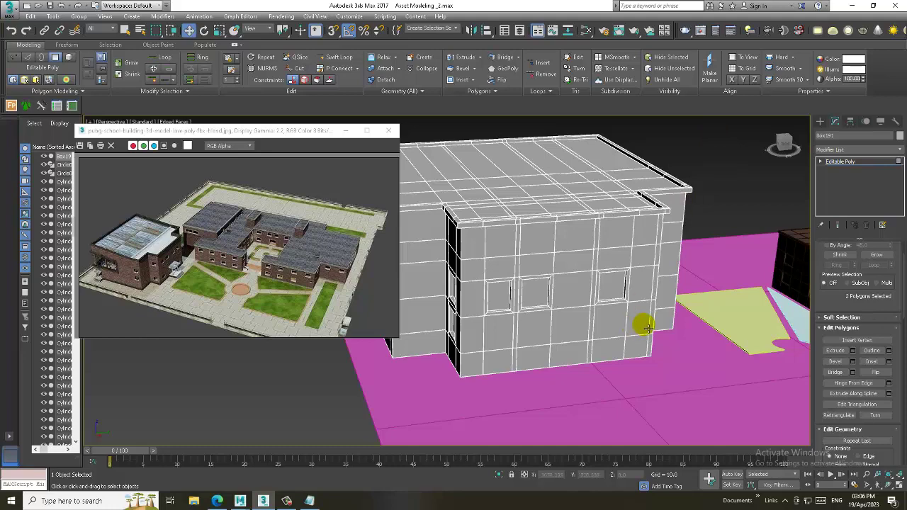
{"action": "mouse_move", "coordinate": [642, 318]}
{"action": "middle_mouse_down", "text": "alt"}
{"action": "mouse_move", "coordinate": [608, 256]}
{"action": "mouse_move", "coordinate": [599, 263]}
{"action": "mouse_move", "coordinate": [603, 271]}
{"action": "mouse_move", "coordinate": [656, 260]}
{"action": "mouse_move", "coordinate": [606, 276]}
{"action": "mouse_move", "coordinate": [612, 260]}
{"action": "mouse_move", "coordinate": [636, 257]}
{"action": "mouse_move", "coordinate": [593, 259]}
{"action": "middle_mouse_up", "text": "alt"}
Step: Add a horizontal Swift Loop edge loop across the front wall
{"action": "scroll", "coordinate": [618, 268], "scroll_direction": "up", "scroll_amount": 3}
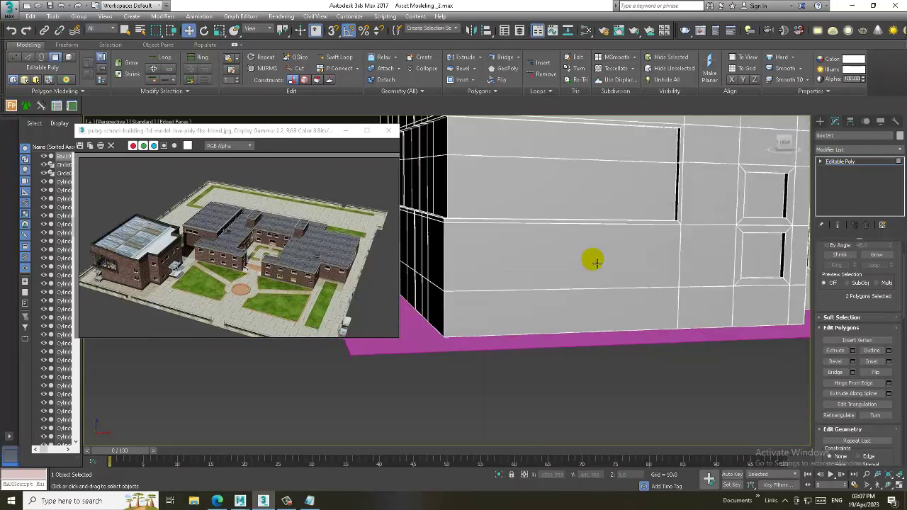
{"action": "left_click", "coordinate": [349, 58]}
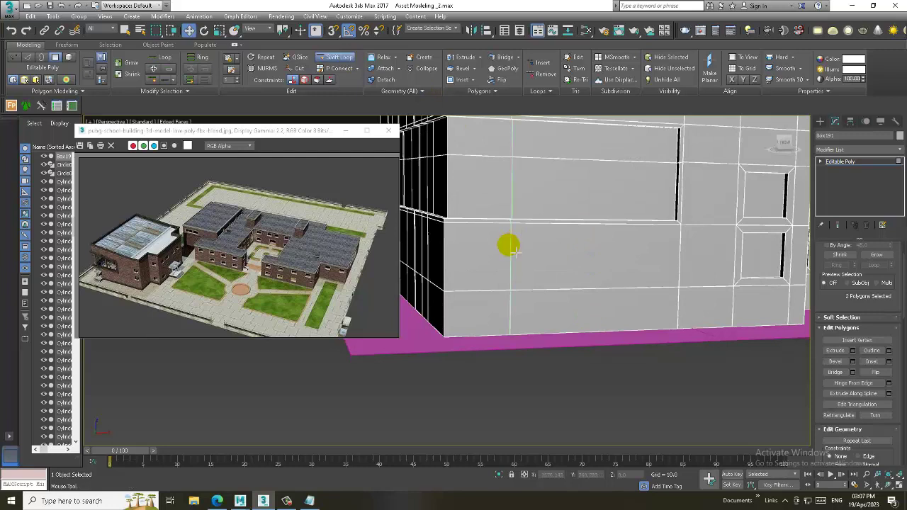
{"action": "left_click", "coordinate": [450, 247]}
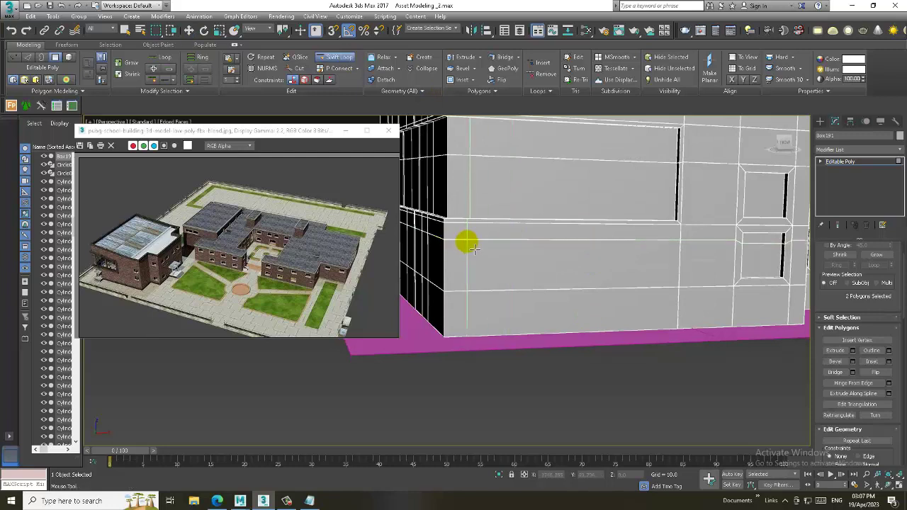
{"action": "key", "text": "alt+w"}
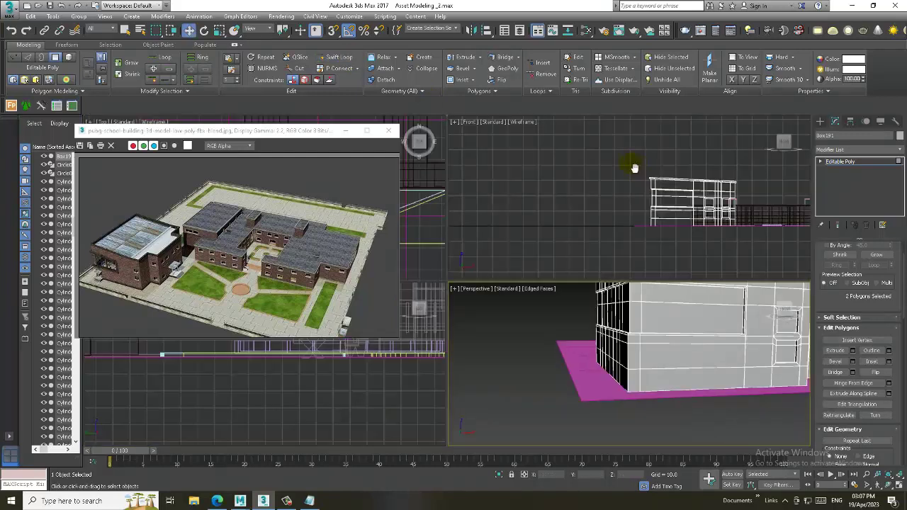
{"action": "right_click", "coordinate": [633, 166]}
Step: In the Front view, select the vertices along the wall's left edge and scale them
{"action": "key", "text": "alt+w"}
{"action": "scroll", "coordinate": [540, 229], "scroll_direction": "up", "scroll_amount": 3}
{"action": "scroll", "coordinate": [557, 208], "scroll_direction": "down", "scroll_amount": 1}
{"action": "key", "text": "1"}
{"action": "left_click_drag", "start_coordinate": [571, 163], "coordinate": [525, 345]}
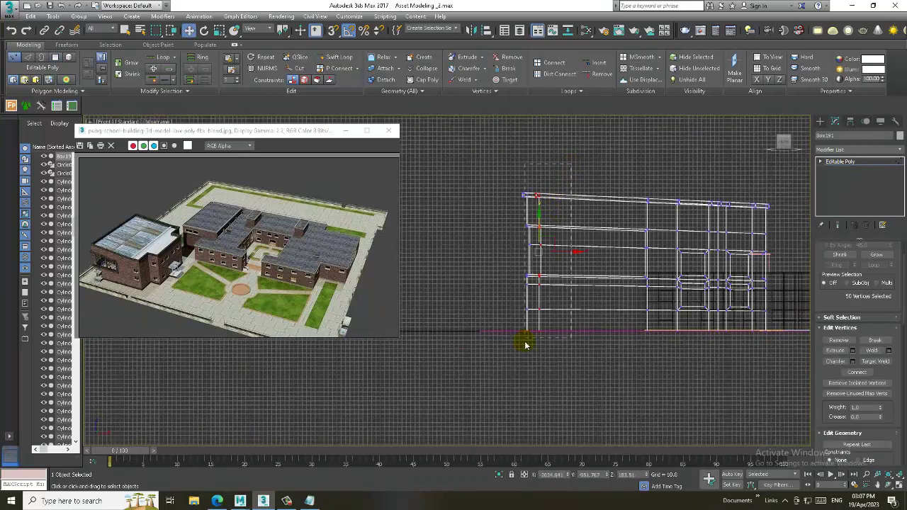
{"action": "key", "text": "r"}
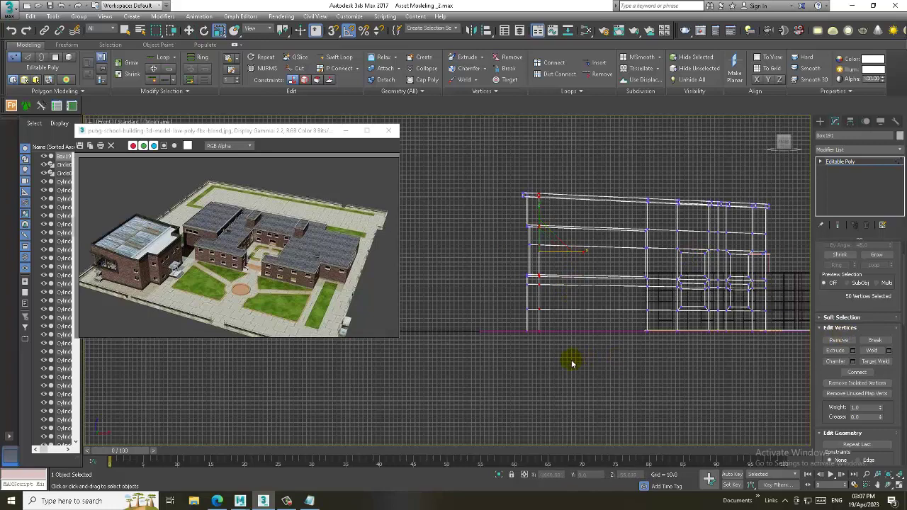
{"action": "key", "text": "w"}
{"action": "key", "text": "alt+w"}
{"action": "key", "text": "alt+w"}
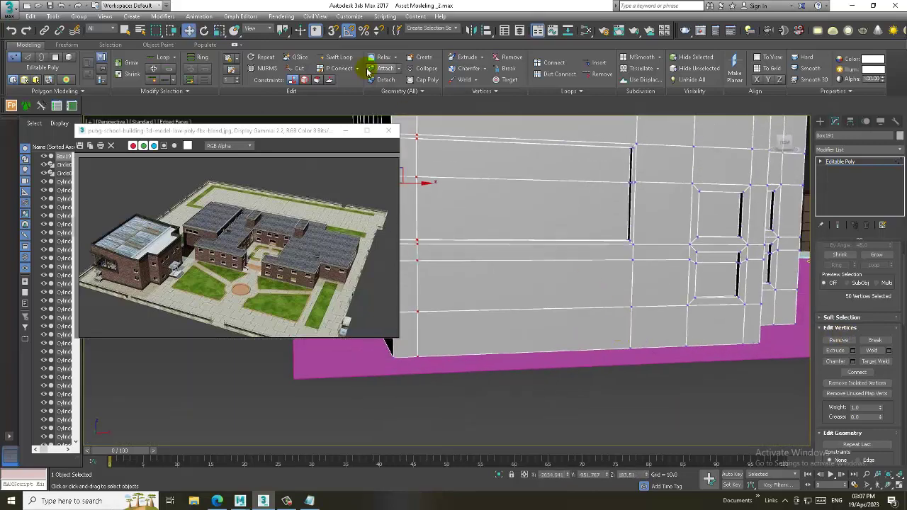
Step: Add another edge loop and scale the selected vertices again in the Front view
{"action": "left_click", "coordinate": [329, 58]}
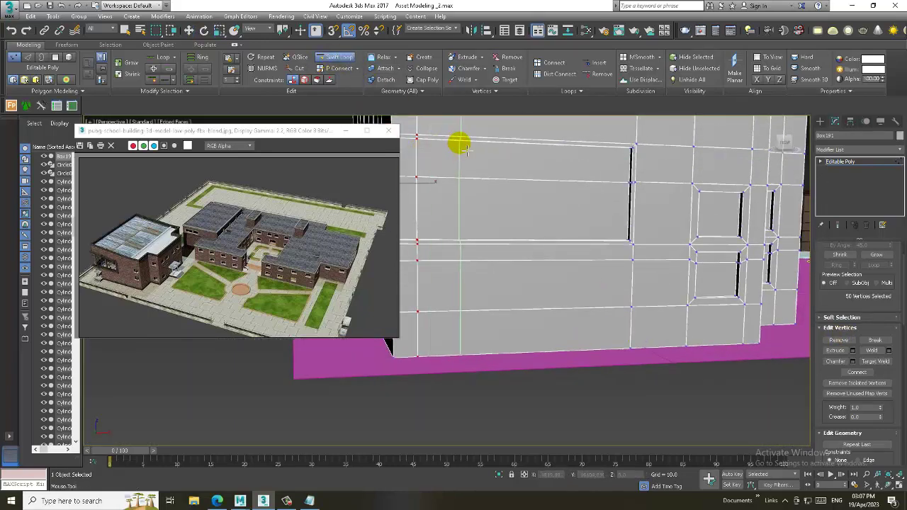
{"action": "key", "text": "alt+w"}
{"action": "key", "text": "alt+w"}
{"action": "key", "text": "w"}
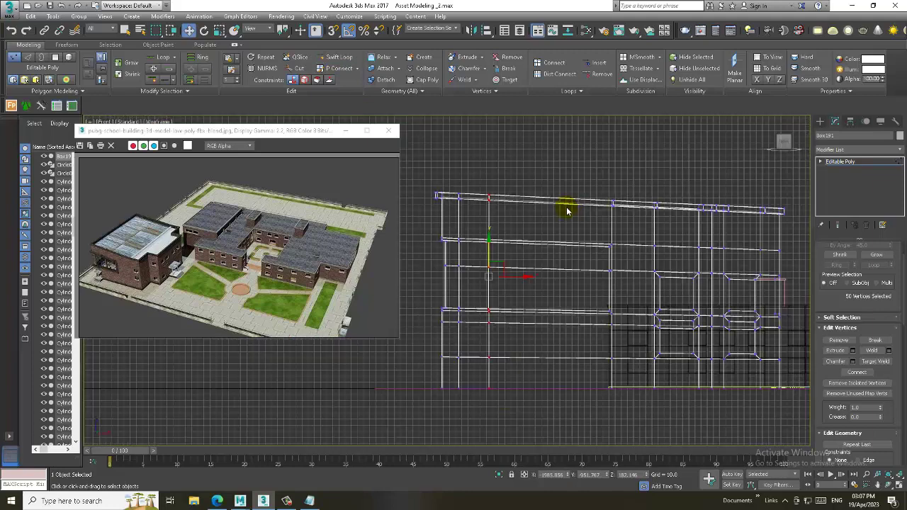
{"action": "key", "text": "r"}
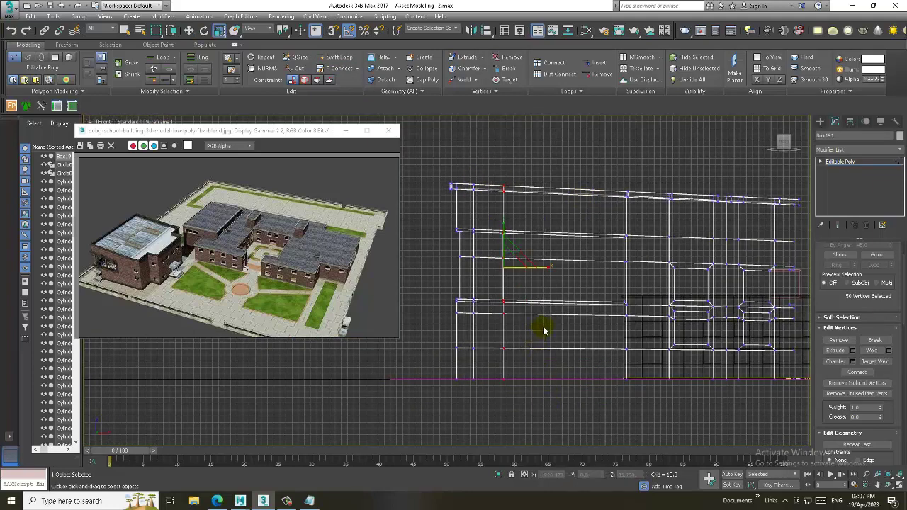
{"action": "key", "text": "w"}
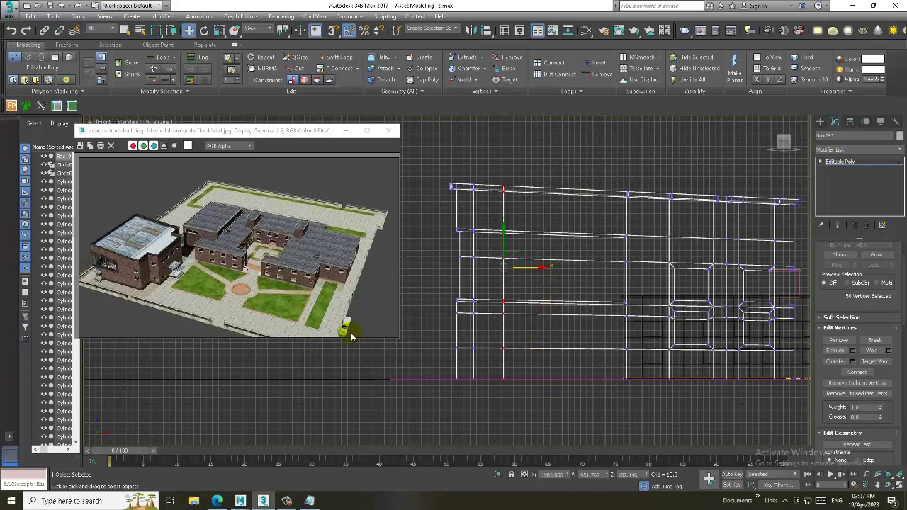
{"action": "key", "text": "alt+w"}
{"action": "key", "text": "alt+w"}
Step: Add Swift Loop edge loops on the lower wall near the building's left corner
{"action": "middle_click_drag", "start_coordinate": [546, 305], "coordinate": [542, 301], "text": "alt"}
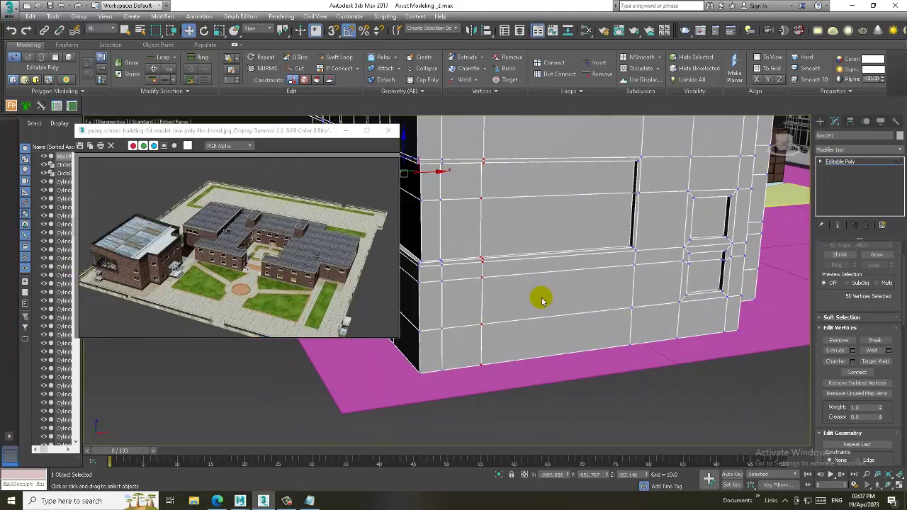
{"action": "middle_click_drag", "start_coordinate": [539, 339], "coordinate": [405, 172], "text": "alt"}
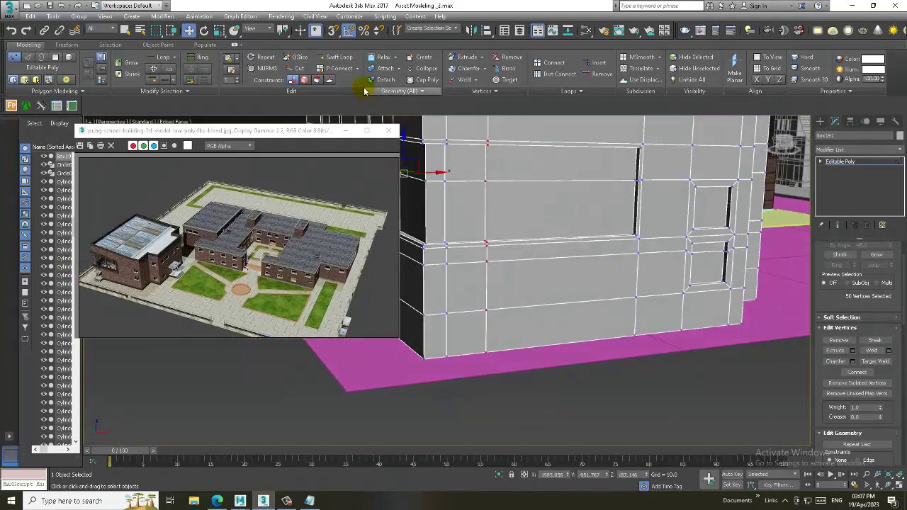
{"action": "left_click", "coordinate": [344, 61]}
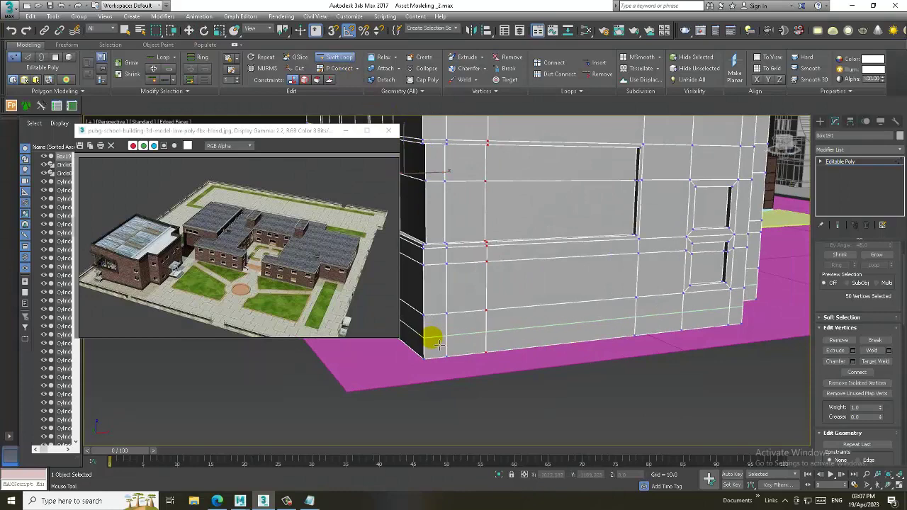
{"action": "middle_click_drag", "start_coordinate": [438, 352], "coordinate": [462, 346], "text": "alt"}
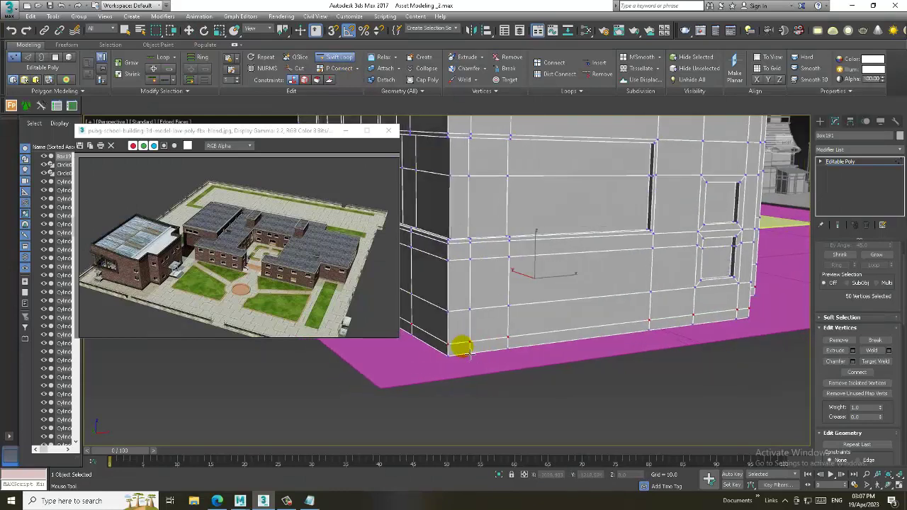
{"action": "key", "text": "w"}
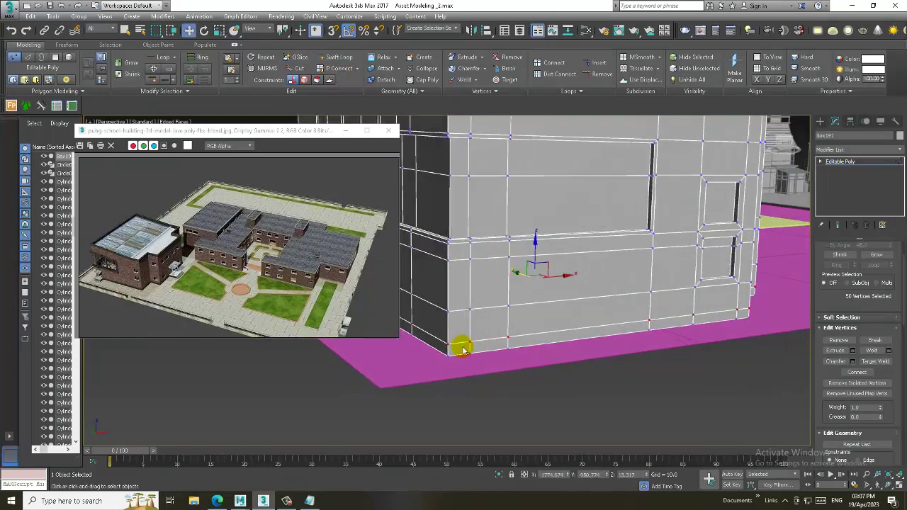
{"action": "middle_click_drag", "start_coordinate": [507, 324], "coordinate": [528, 291], "text": "alt"}
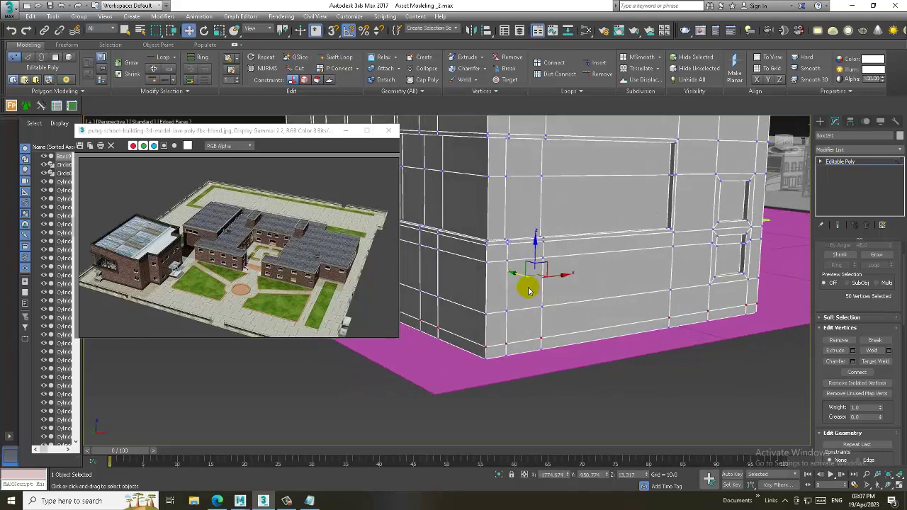
Step: Extrude the two stacked polygons near the corner inward by -1.325
{"action": "key", "text": "4"}
{"action": "left_click", "coordinate": [516, 302]}
{"action": "left_click", "coordinate": [526, 322], "text": "ctrl"}
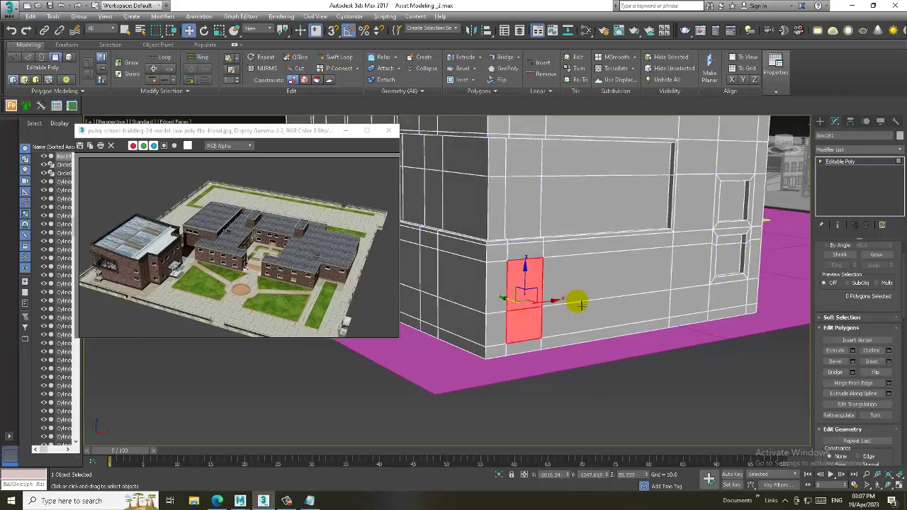
{"action": "scroll", "coordinate": [576, 303], "scroll_direction": "up", "scroll_amount": 2}
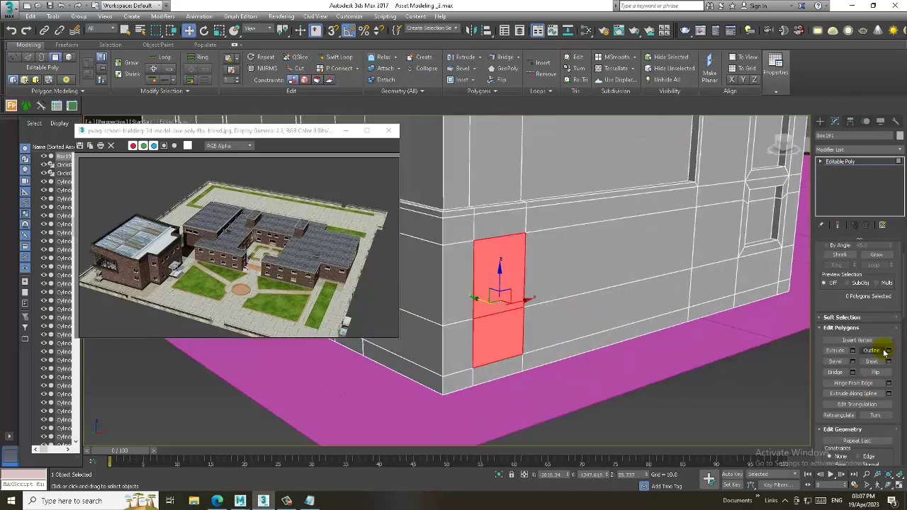
{"action": "left_click", "coordinate": [853, 351]}
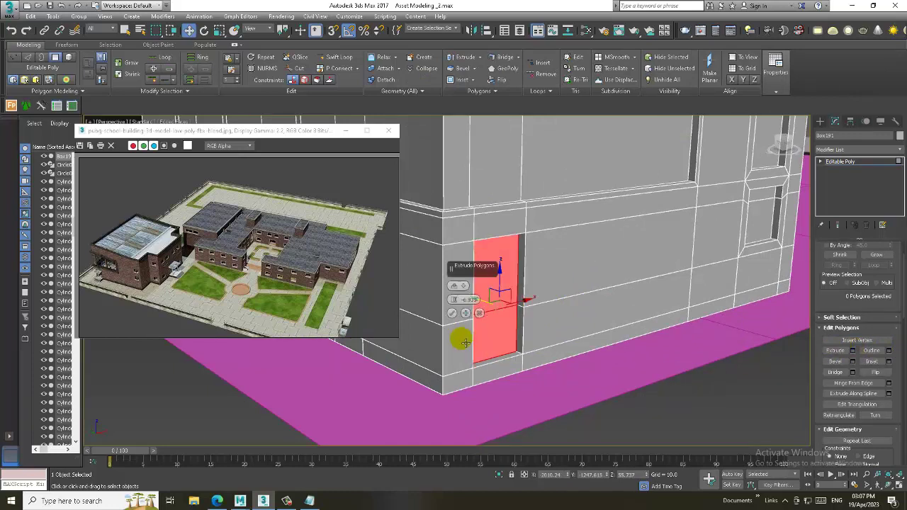
{"action": "left_click_drag", "start_coordinate": [455, 303], "coordinate": [453, 283]}
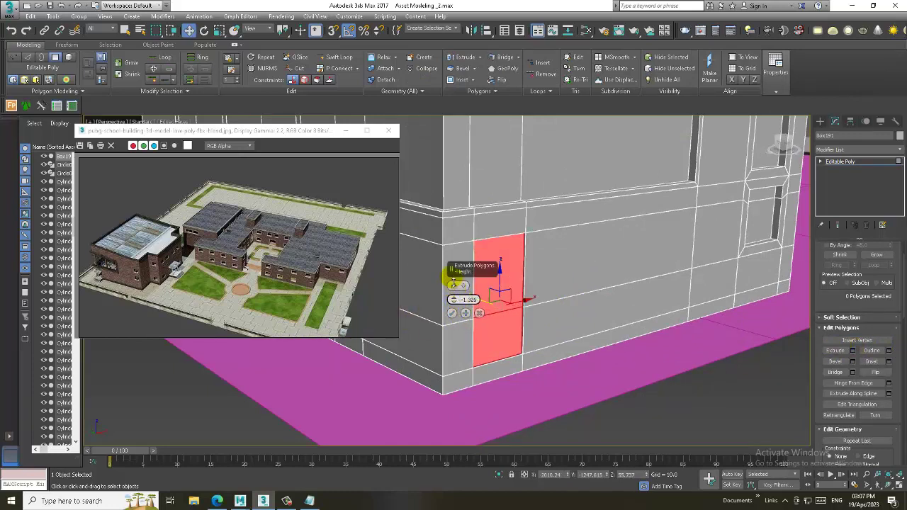
{"action": "left_click", "coordinate": [452, 313]}
{"action": "mouse_move", "coordinate": [593, 308]}
{"action": "middle_mouse_down", "text": "alt"}
{"action": "mouse_move", "coordinate": [577, 285]}
{"action": "mouse_move", "coordinate": [572, 293]}
{"action": "mouse_move", "coordinate": [624, 288]}
{"action": "middle_mouse_up", "text": "alt"}
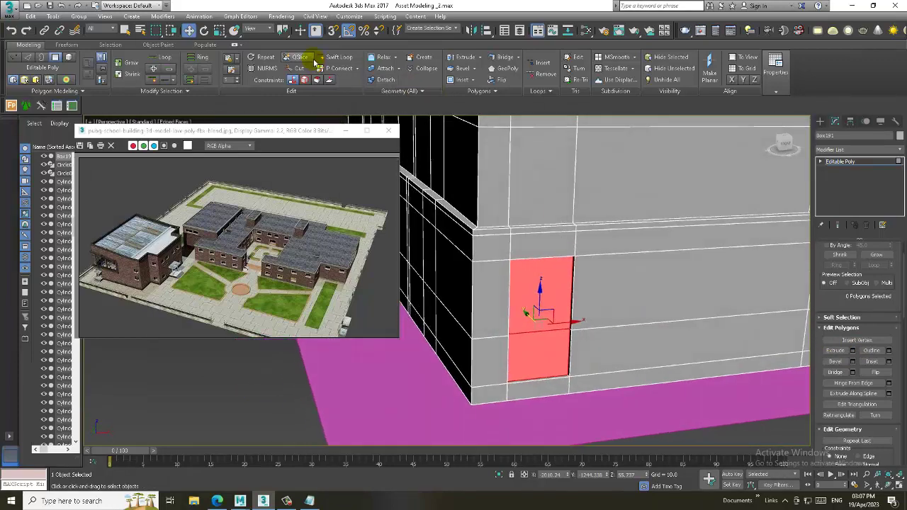
Step: Add a Swift Loop edge loop across the wall and return to object level
{"action": "left_click", "coordinate": [339, 56]}
{"action": "left_click", "coordinate": [514, 252]}
{"action": "right_click", "coordinate": [515, 252]}
{"action": "middle_click_drag", "start_coordinate": [515, 251], "coordinate": [679, 248], "text": "alt"}
{"action": "key", "text": "4"}
{"action": "key", "text": "4"}
{"action": "scroll", "coordinate": [603, 263], "scroll_direction": "down", "scroll_amount": 5}
{"action": "scroll", "coordinate": [596, 268], "scroll_direction": "down", "scroll_amount": 2}
{"action": "mouse_move", "coordinate": [598, 267]}
{"action": "middle_mouse_down", "text": "alt"}
{"action": "mouse_move", "coordinate": [531, 260]}
{"action": "mouse_move", "coordinate": [640, 259]}
{"action": "mouse_move", "coordinate": [624, 267]}
{"action": "middle_mouse_up", "text": "alt"}
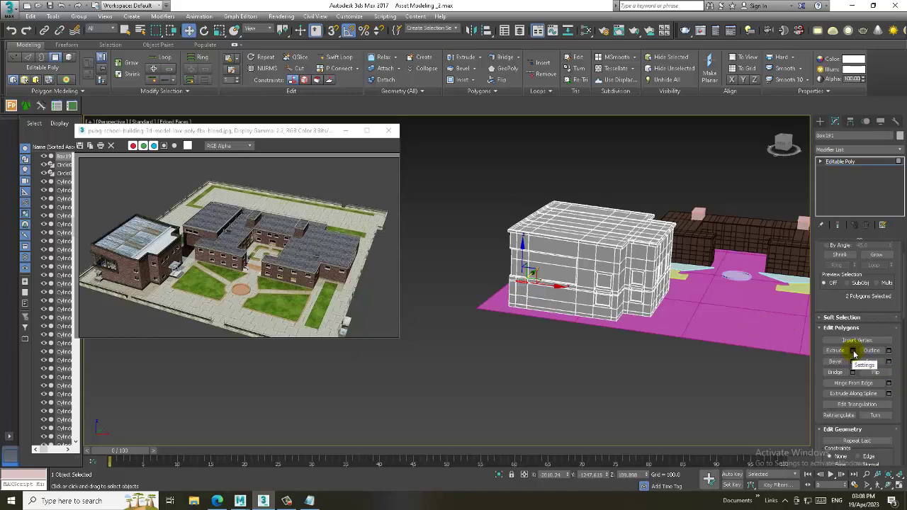
Step: Extrude the selected wall polygons of Box191
{"action": "left_click", "coordinate": [853, 351]}
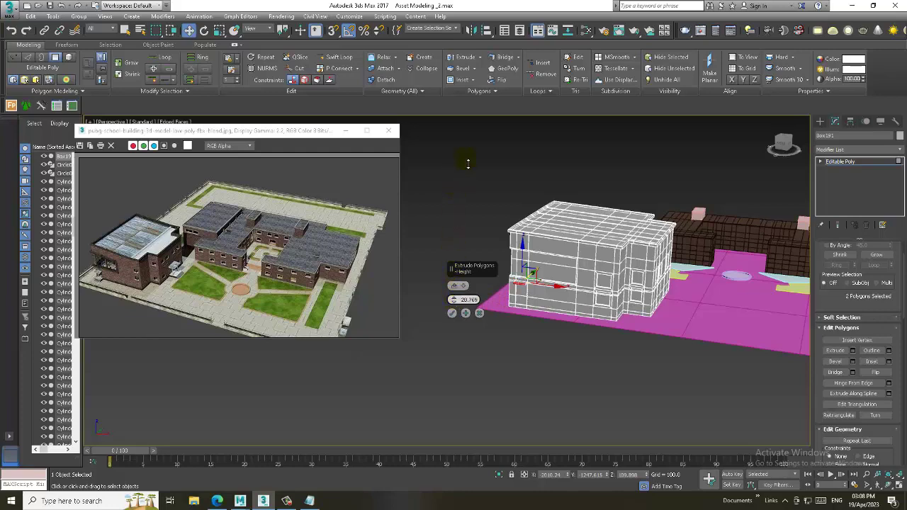
{"action": "left_click", "coordinate": [453, 312]}
{"action": "scroll", "coordinate": [510, 283], "scroll_direction": "up", "scroll_amount": 4}
{"action": "scroll", "coordinate": [538, 277], "scroll_direction": "up", "scroll_amount": 2}
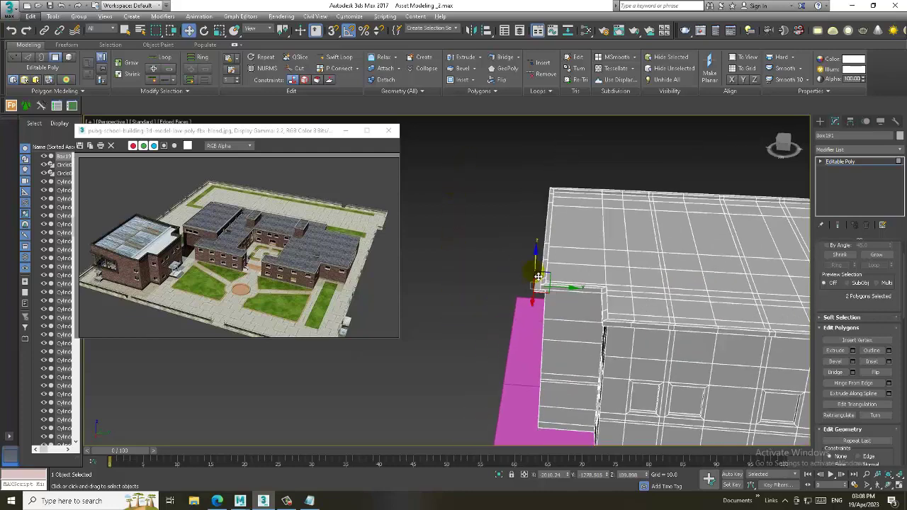
{"action": "key", "text": "alt+w"}
{"action": "key", "text": "alt+w"}
{"action": "scroll", "coordinate": [525, 258], "scroll_direction": "up", "scroll_amount": 3}
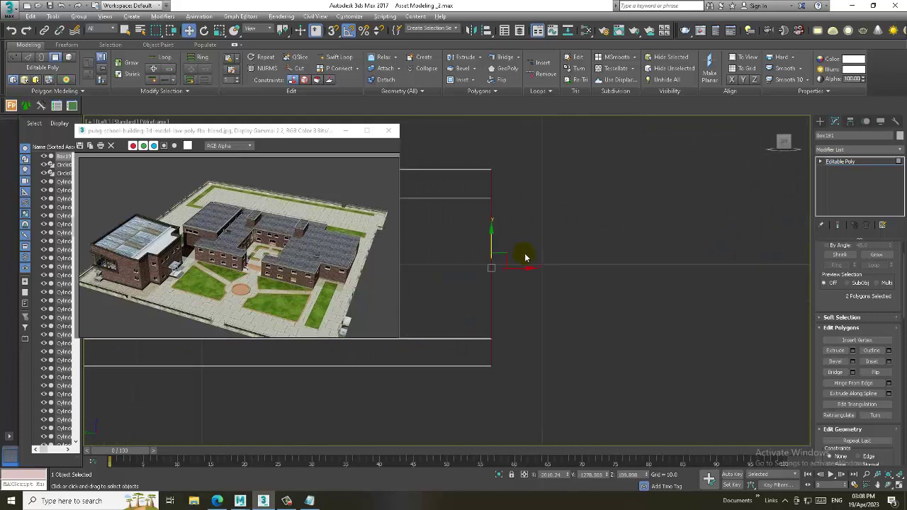
{"action": "middle_click_drag", "start_coordinate": [524, 257], "coordinate": [657, 245]}
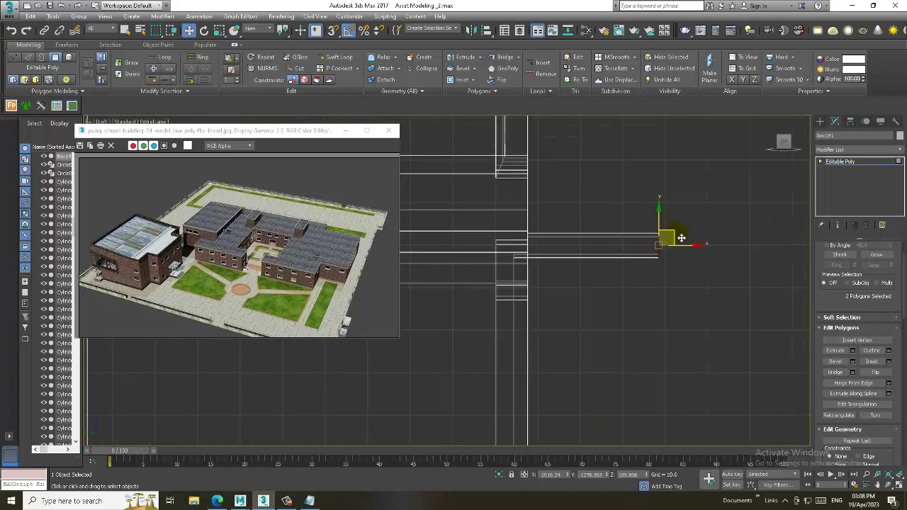
Step: Move the polygons left and rotate them 90° into a thin horizontal slab
{"action": "mouse_move", "coordinate": [686, 249]}
{"action": "left_mouse_down"}
{"action": "mouse_move", "coordinate": [628, 247]}
{"action": "mouse_move", "coordinate": [645, 245]}
{"action": "left_mouse_up"}
{"action": "key", "text": "e"}
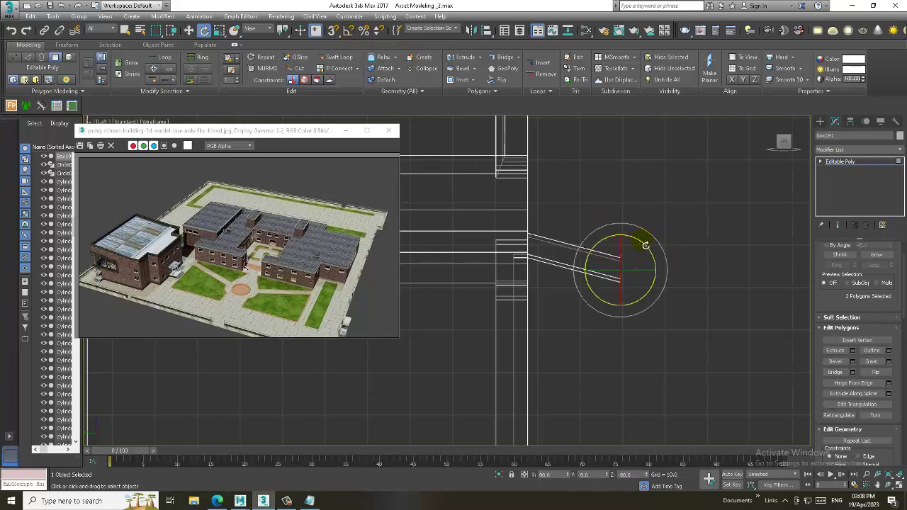
{"action": "key", "text": "alt+w"}
{"action": "key", "text": "alt+w"}
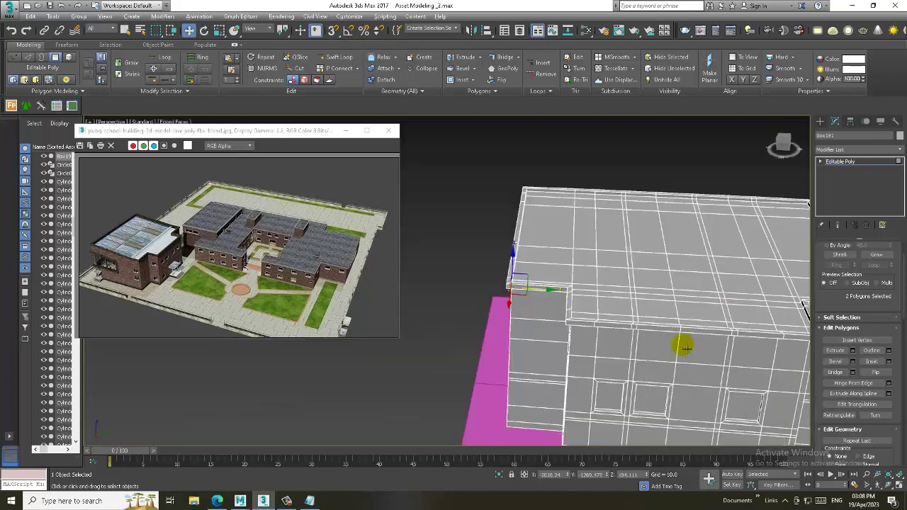
{"action": "scroll", "coordinate": [682, 345], "scroll_direction": "up", "scroll_amount": 5}
{"action": "scroll", "coordinate": [634, 304], "scroll_direction": "up", "scroll_amount": 3}
{"action": "key", "text": "w"}
{"action": "scroll", "coordinate": [642, 334], "scroll_direction": "down", "scroll_amount": 5}
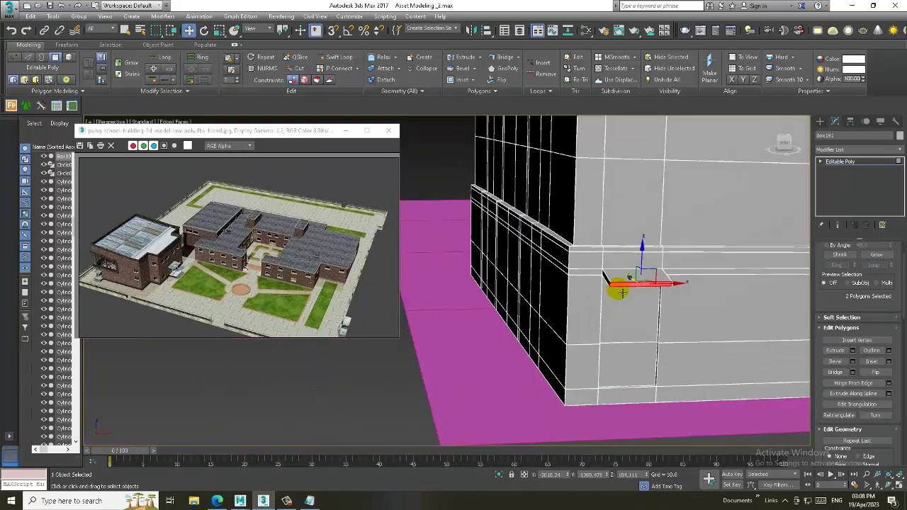
{"action": "mouse_move", "coordinate": [634, 303]}
{"action": "middle_mouse_down", "text": "alt"}
{"action": "mouse_move", "coordinate": [621, 306]}
{"action": "mouse_move", "coordinate": [648, 293]}
{"action": "mouse_move", "coordinate": [602, 314]}
{"action": "mouse_move", "coordinate": [641, 289]}
{"action": "middle_mouse_up", "text": "alt"}
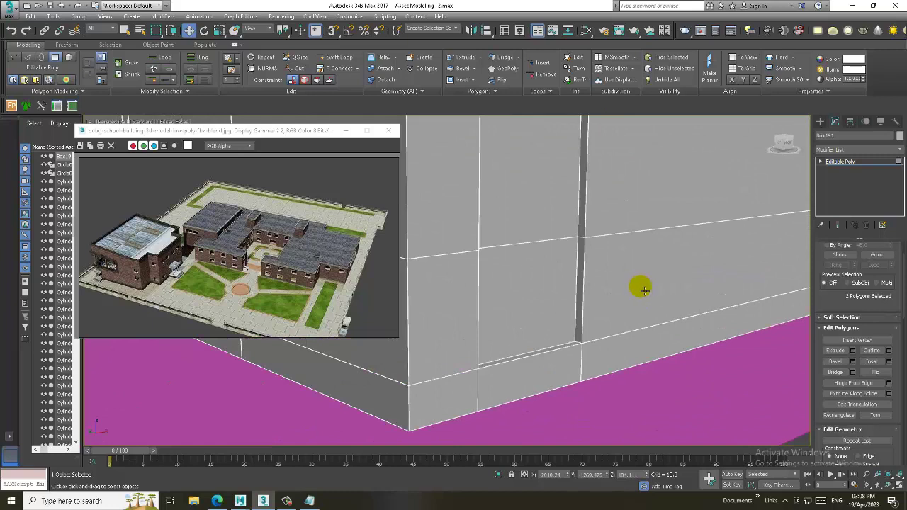
Step: Create Box192 with AutoGrid against the wall base, about 12.88 × 48.973 × 27.624
{"action": "left_click", "coordinate": [820, 122]}
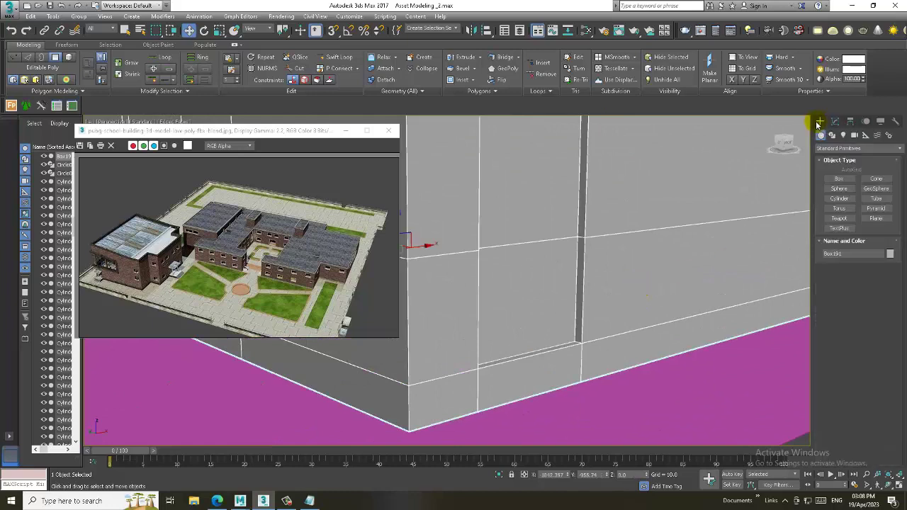
{"action": "left_click", "coordinate": [839, 179]}
{"action": "middle_click_drag", "start_coordinate": [723, 259], "coordinate": [571, 349], "text": "alt"}
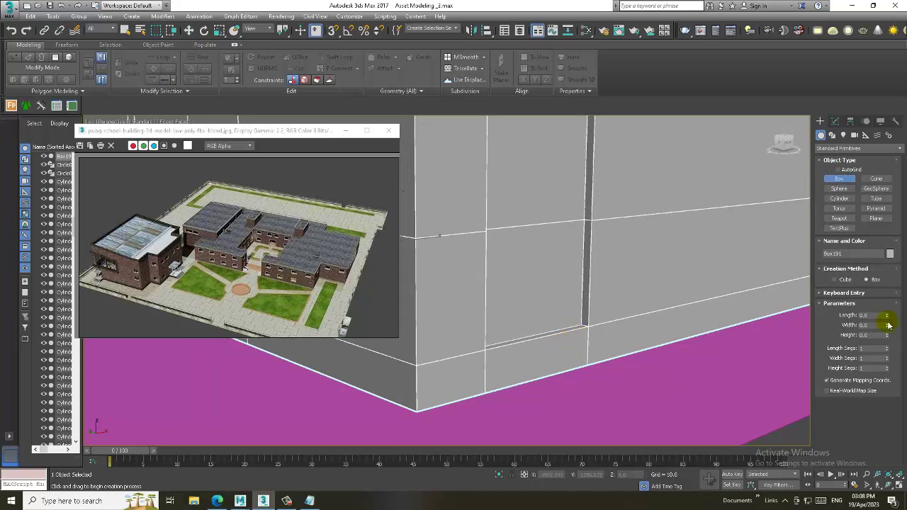
{"action": "left_click", "coordinate": [840, 171]}
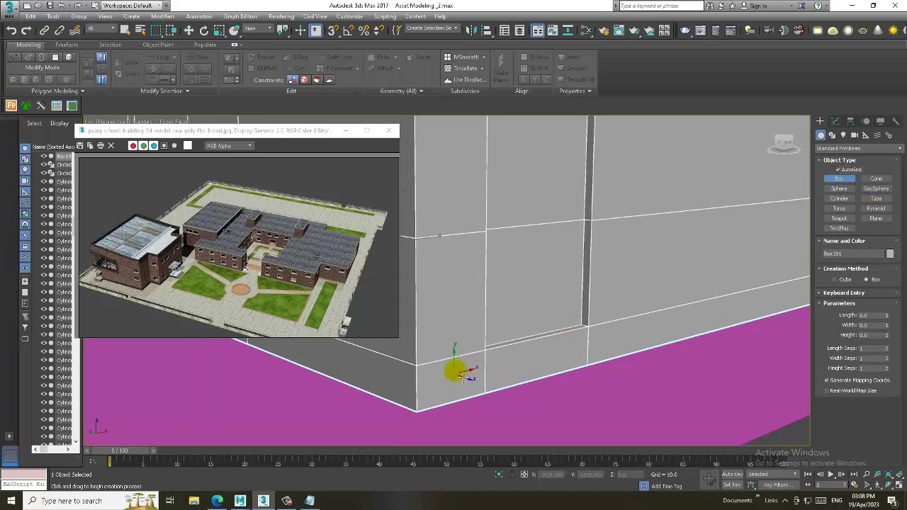
{"action": "left_click_drag", "start_coordinate": [487, 354], "coordinate": [595, 371]}
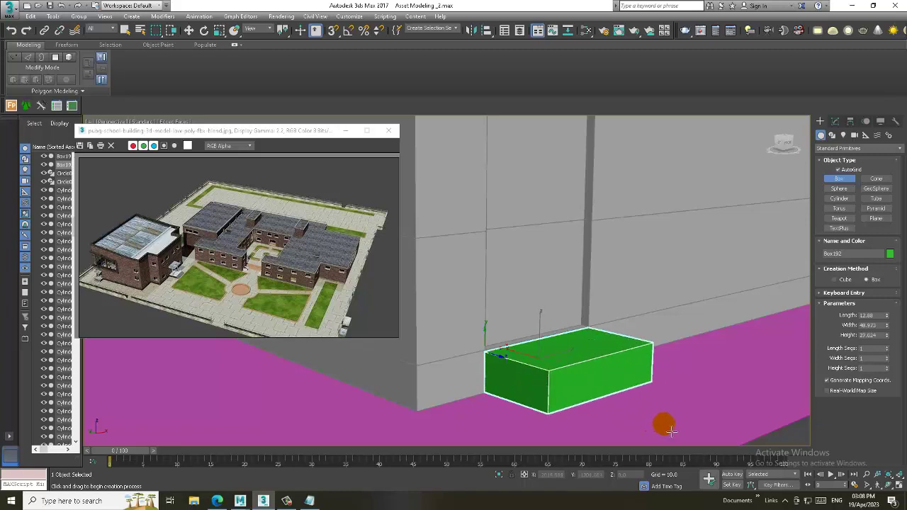
{"action": "left_click", "coordinate": [673, 429]}
{"action": "key", "text": "w"}
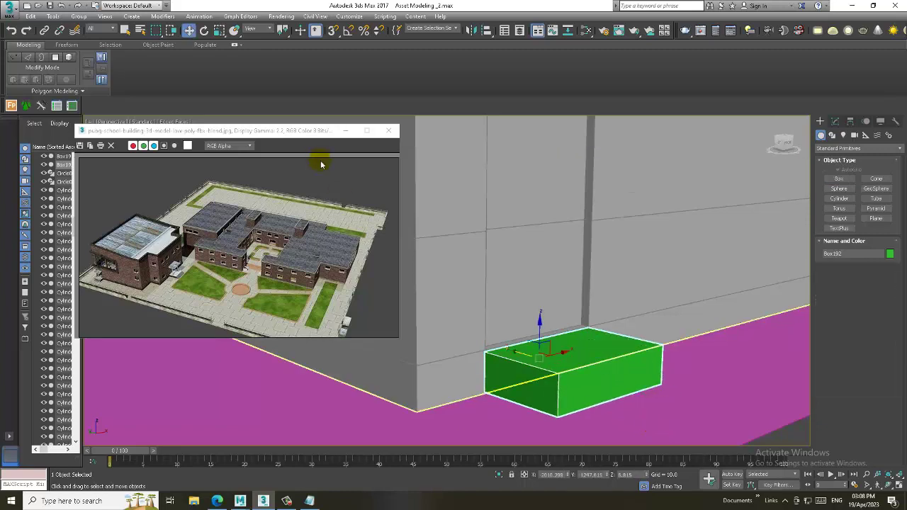
{"action": "middle_click_drag", "start_coordinate": [659, 402], "coordinate": [599, 347], "text": "alt"}
Step: Convert Box192 to an Editable Poly
{"action": "right_click", "coordinate": [599, 347]}
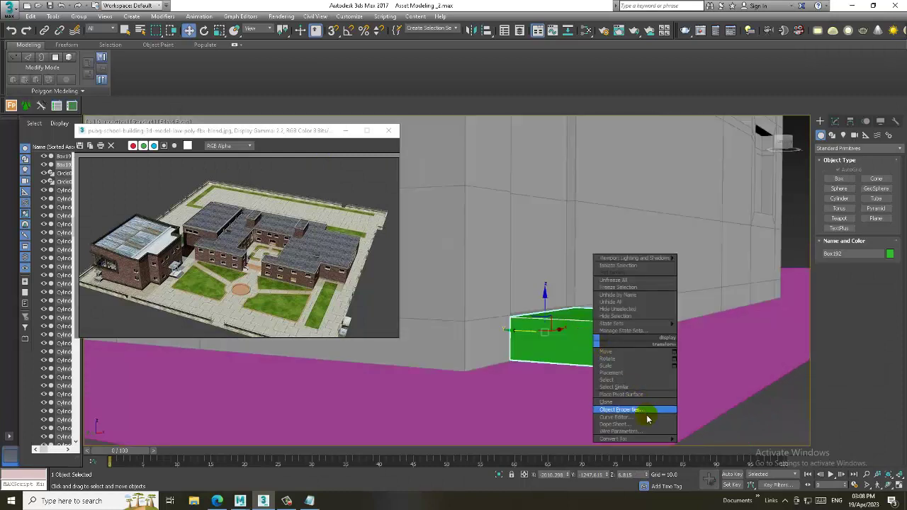
{"action": "left_click", "coordinate": [716, 446]}
{"action": "middle_click_drag", "start_coordinate": [739, 449], "coordinate": [629, 365], "text": "alt"}
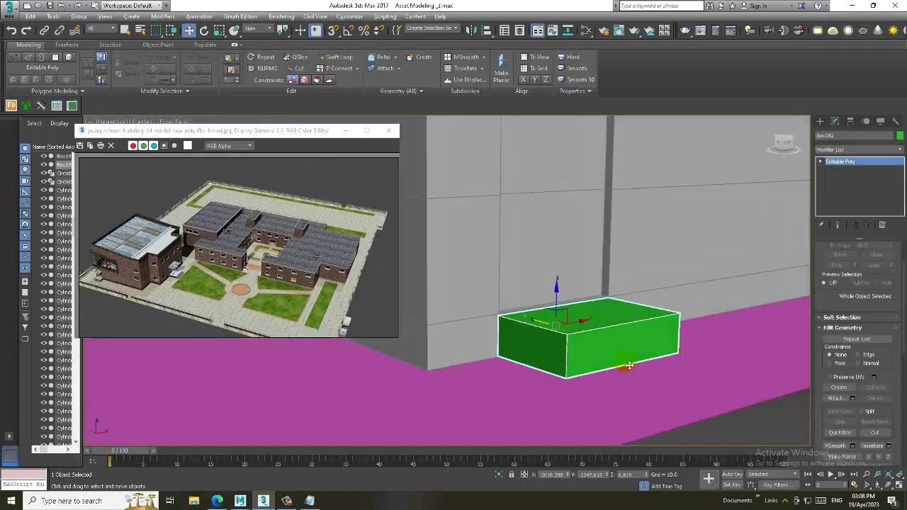
{"action": "left_click", "coordinate": [338, 56]}
{"action": "scroll", "coordinate": [470, 225], "scroll_direction": "up", "scroll_amount": 3}
{"action": "mouse_move", "coordinate": [503, 293]}
{"action": "middle_mouse_down", "text": "alt"}
{"action": "mouse_move", "coordinate": [657, 317]}
{"action": "mouse_move", "coordinate": [591, 354]}
{"action": "mouse_move", "coordinate": [561, 266]}
{"action": "middle_mouse_up", "text": "alt"}
{"action": "key", "text": "1"}
{"action": "scroll", "coordinate": [561, 266], "scroll_direction": "down", "scroll_amount": 3}
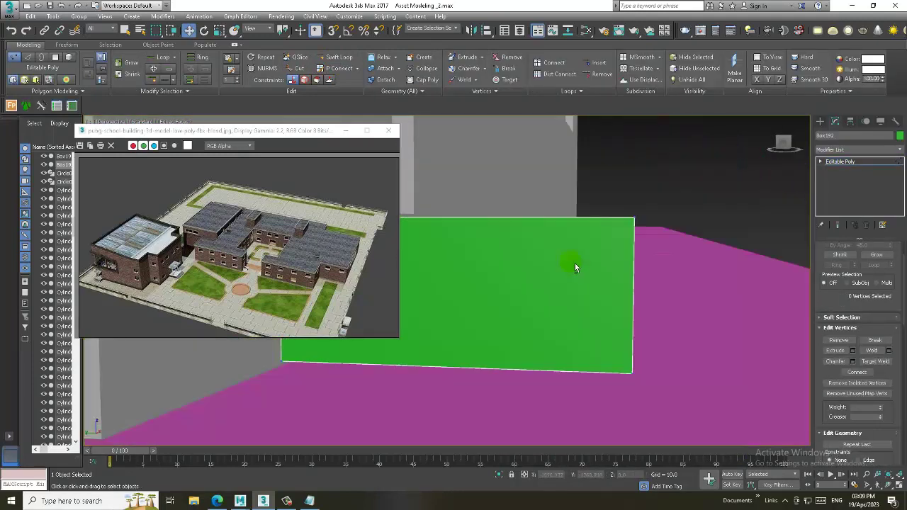
{"action": "scroll", "coordinate": [574, 263], "scroll_direction": "down", "scroll_amount": 3}
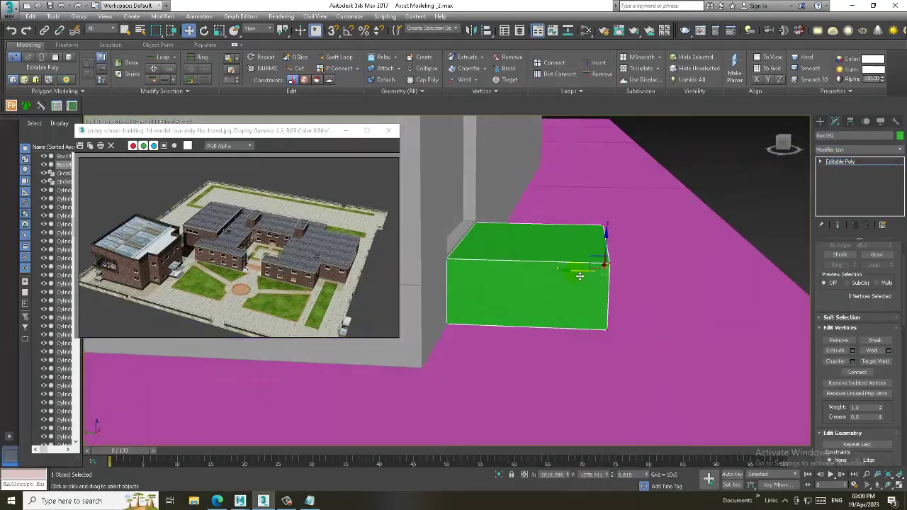
{"action": "scroll", "coordinate": [580, 276], "scroll_direction": "down", "scroll_amount": 3}
{"action": "middle_click_drag", "start_coordinate": [580, 276], "coordinate": [520, 290], "text": "alt"}
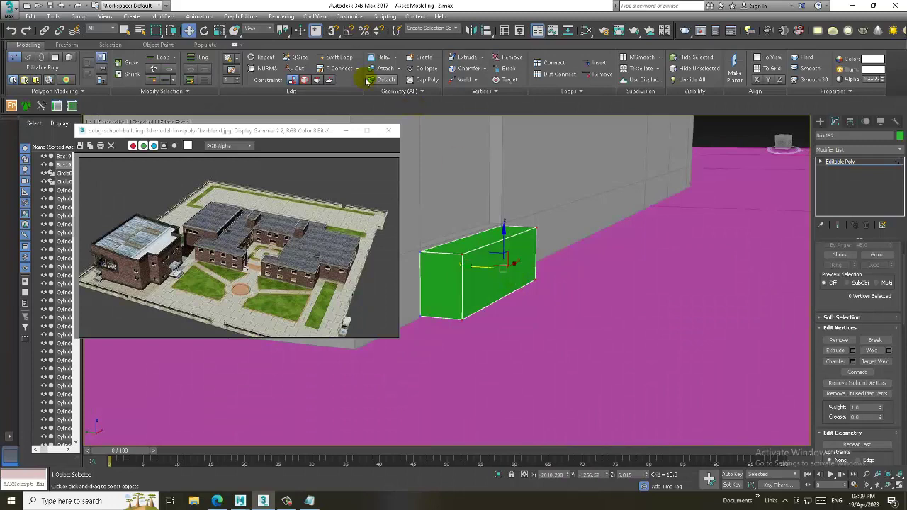
Step: Add two horizontal Swift Loop edge loops around the box
{"action": "left_click", "coordinate": [341, 57]}
{"action": "middle_click_drag", "start_coordinate": [447, 196], "coordinate": [458, 274], "text": "alt"}
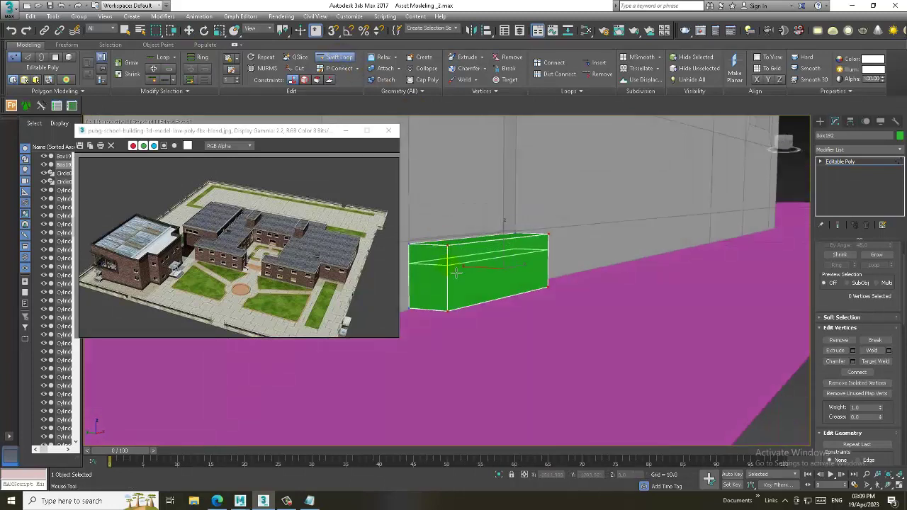
{"action": "left_click", "coordinate": [457, 263]}
{"action": "left_click", "coordinate": [460, 287]}
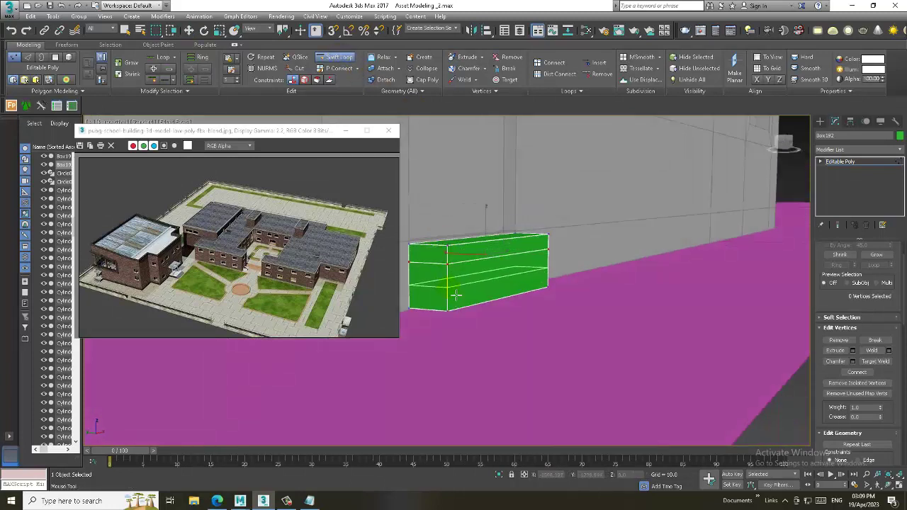
{"action": "key", "text": "w"}
{"action": "middle_click_drag", "start_coordinate": [496, 283], "coordinate": [528, 283], "text": "alt"}
Step: Select an edge loop, then the box's lower front polygon
{"action": "key", "text": "2"}
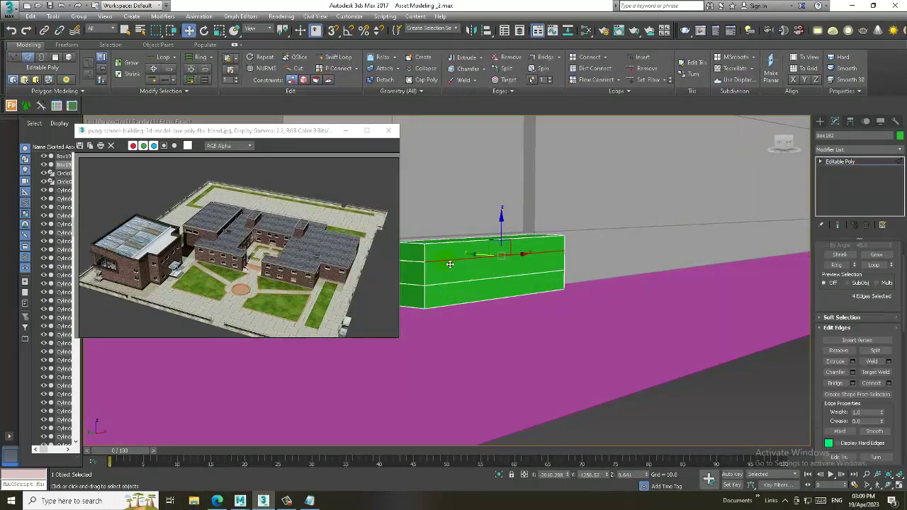
{"action": "double_click", "coordinate": [474, 234]}
{"action": "middle_click_drag", "start_coordinate": [490, 234], "coordinate": [501, 262], "text": "alt"}
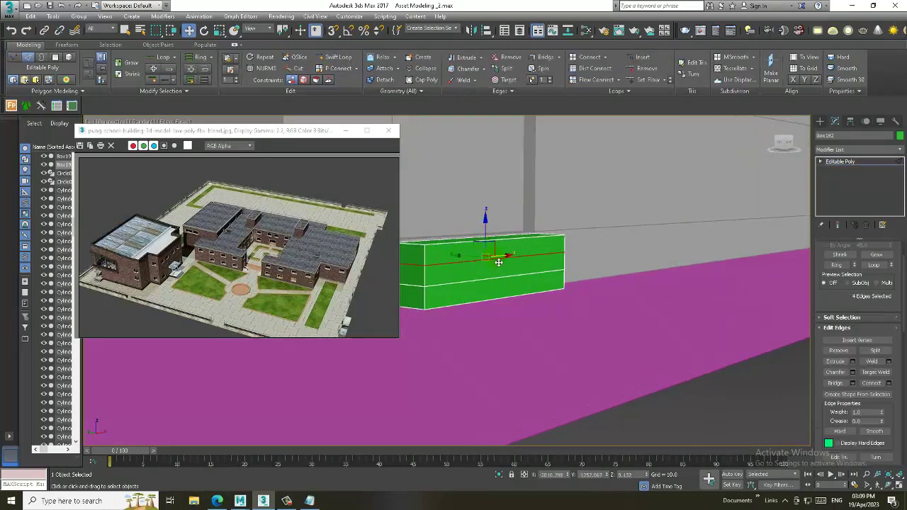
{"action": "key", "text": "4"}
{"action": "left_click", "coordinate": [480, 303]}
Step: Extrude the green box's front faces outward by 10.645 to form the first step
{"action": "left_click", "coordinate": [473, 258], "text": "ctrl"}
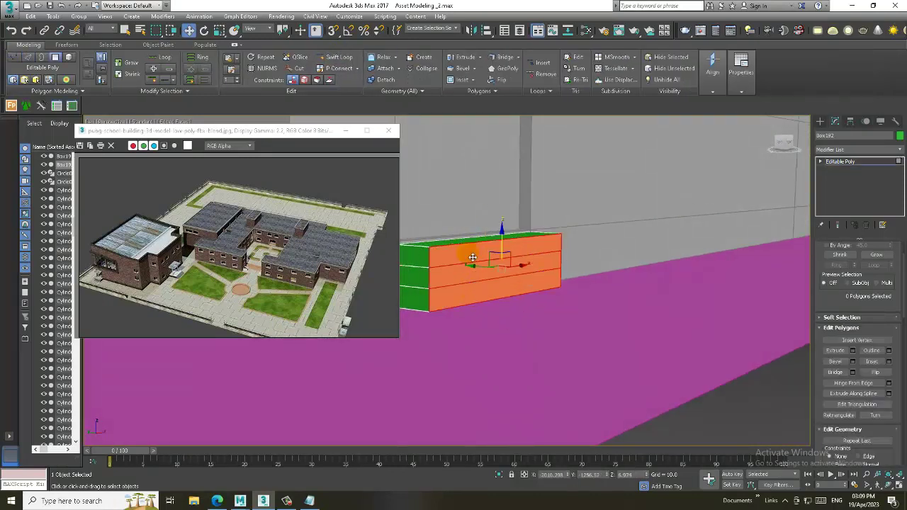
{"action": "left_click", "coordinate": [852, 351]}
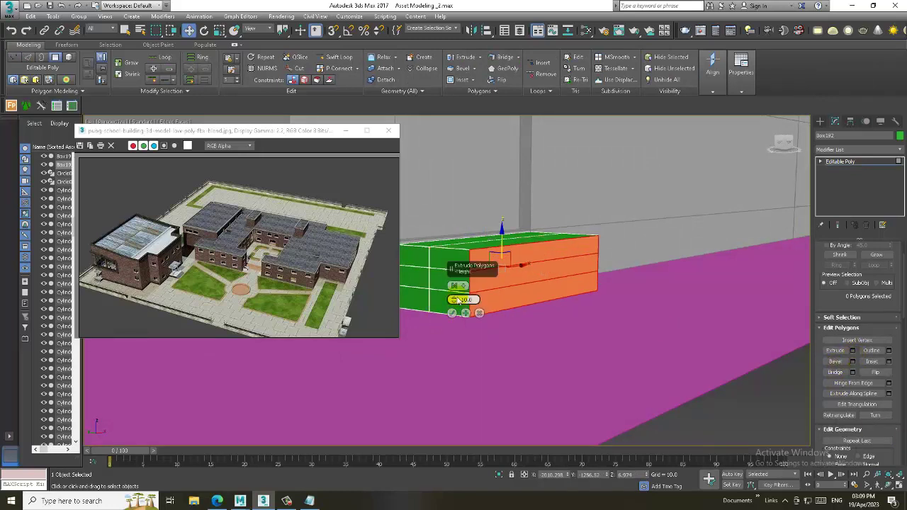
{"action": "left_click_drag", "start_coordinate": [453, 299], "coordinate": [449, 262]}
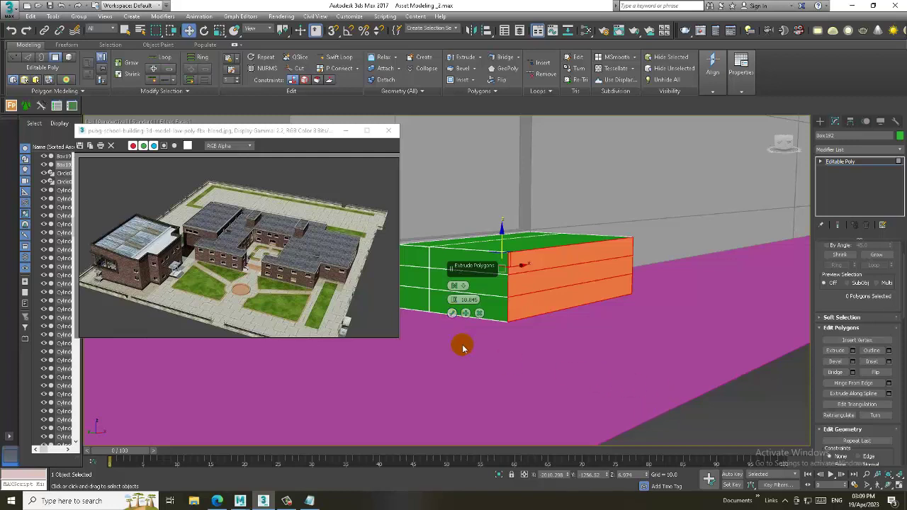
{"action": "left_click", "coordinate": [480, 313]}
Step: Extrude the lowest front face and the upper riser face to add more step tiers
{"action": "middle_click_drag", "start_coordinate": [516, 303], "coordinate": [486, 298], "text": "alt"}
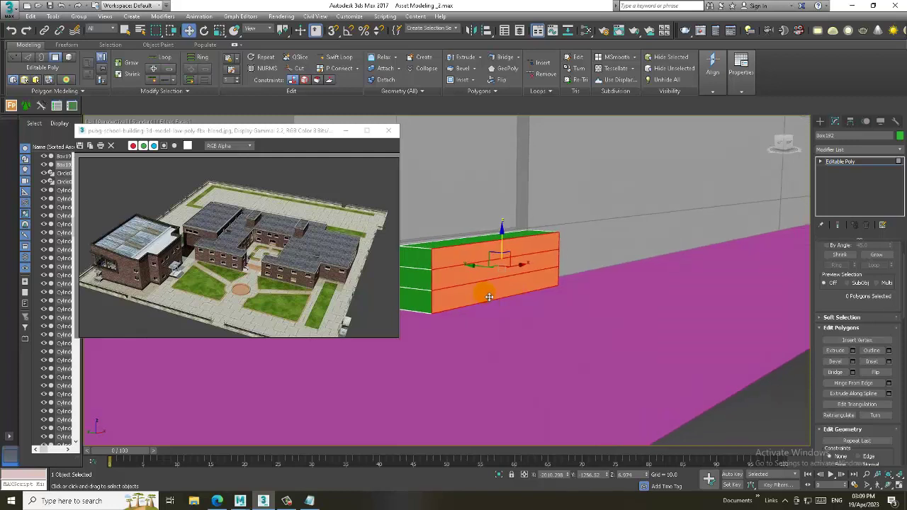
{"action": "left_click", "coordinate": [854, 351]}
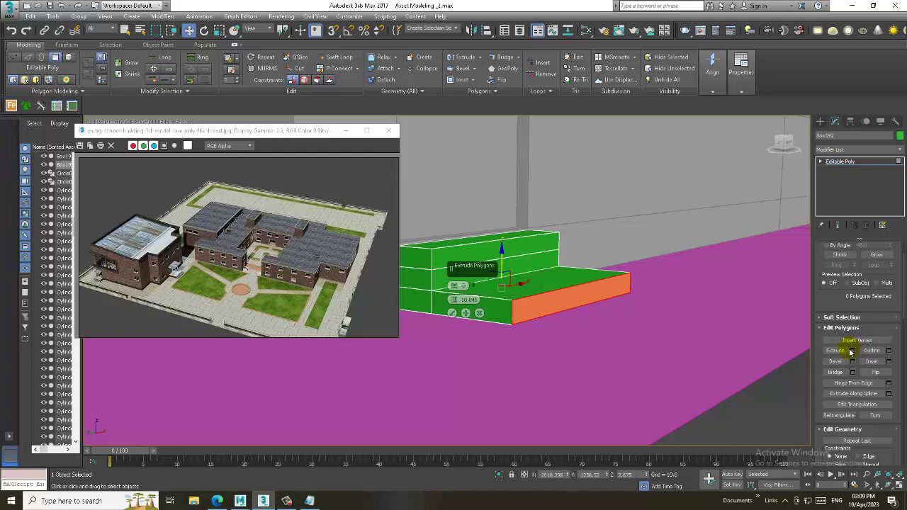
{"action": "left_click", "coordinate": [452, 312]}
{"action": "middle_click_drag", "start_coordinate": [507, 287], "coordinate": [493, 277], "text": "alt"}
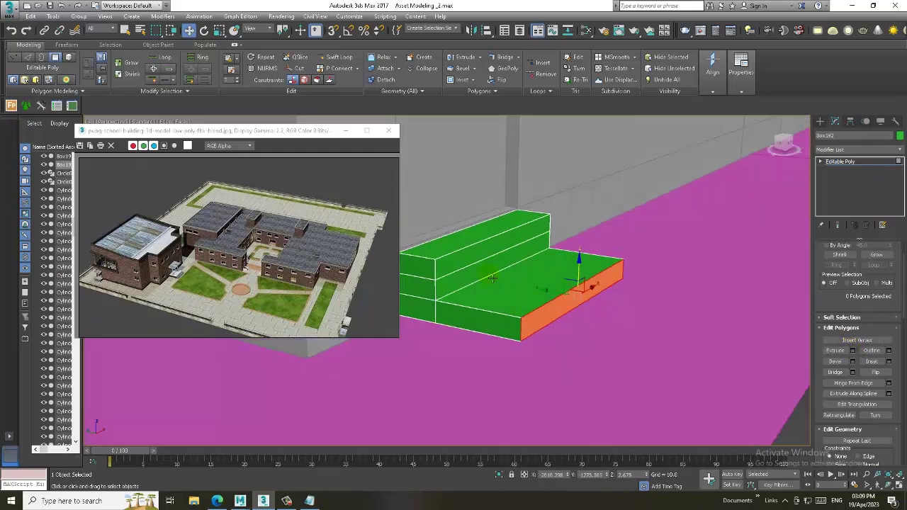
{"action": "left_click", "coordinate": [493, 278]}
{"action": "left_click", "coordinate": [852, 350]}
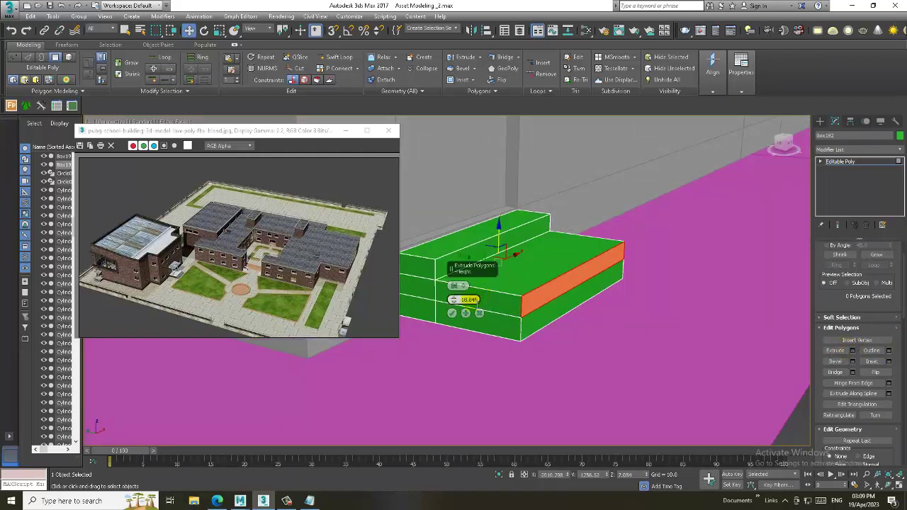
{"action": "left_click", "coordinate": [452, 314]}
Step: Slide a riser face back to lengthen its step, then extrude it once more
{"action": "middle_click_drag", "start_coordinate": [454, 313], "coordinate": [499, 302], "text": "alt"}
{"action": "left_click", "coordinate": [550, 274]}
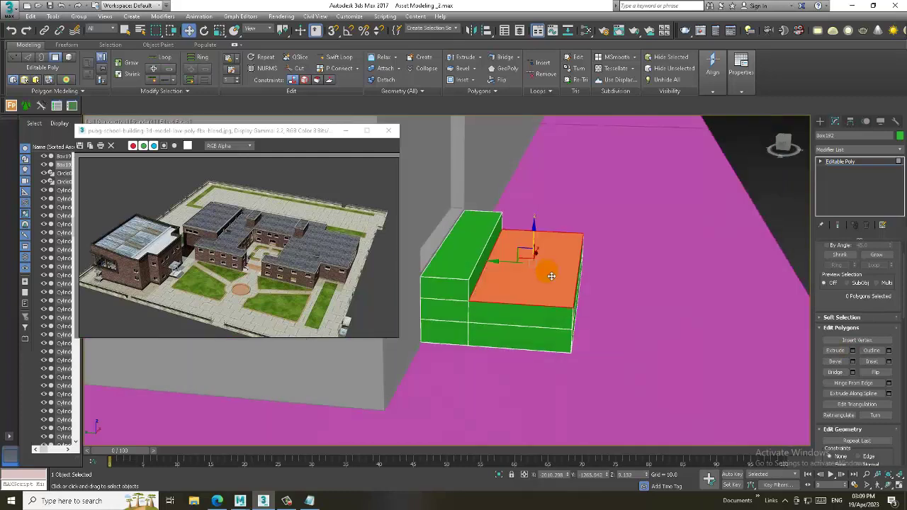
{"action": "key", "text": "ctrl+z"}
{"action": "left_click_drag", "start_coordinate": [532, 280], "coordinate": [481, 280]}
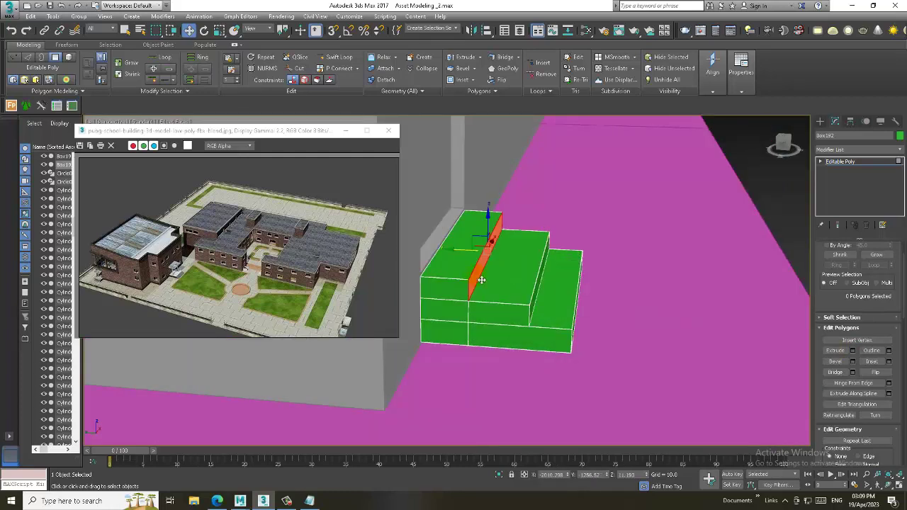
{"action": "left_click", "coordinate": [853, 351]}
{"action": "left_click", "coordinate": [452, 314]}
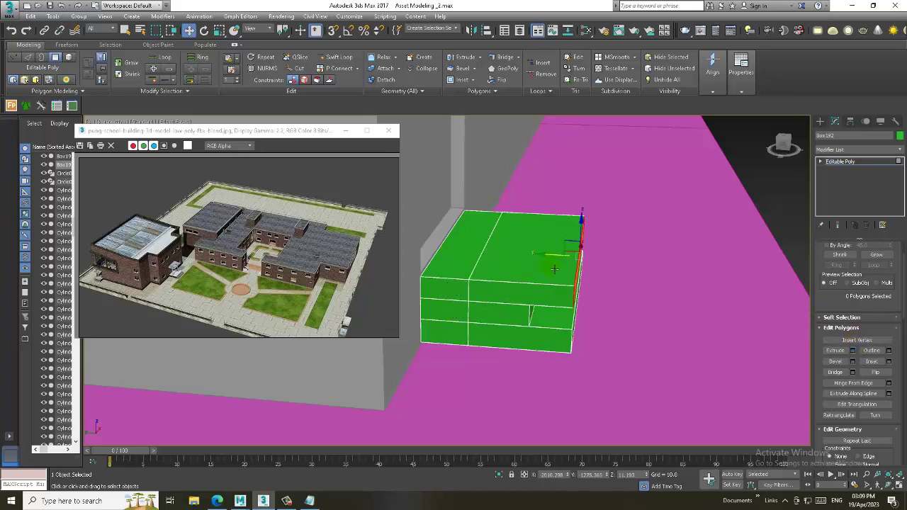
{"action": "mouse_move", "coordinate": [555, 261]}
{"action": "middle_mouse_down", "text": "alt"}
{"action": "mouse_move", "coordinate": [542, 268]}
{"action": "mouse_move", "coordinate": [779, 290]}
{"action": "middle_mouse_up", "text": "alt"}
Step: Exit polygon editing on the staircase and view the building from a low frontal angle
{"action": "left_click", "coordinate": [859, 166]}
{"action": "scroll", "coordinate": [669, 253], "scroll_direction": "down", "scroll_amount": 4}
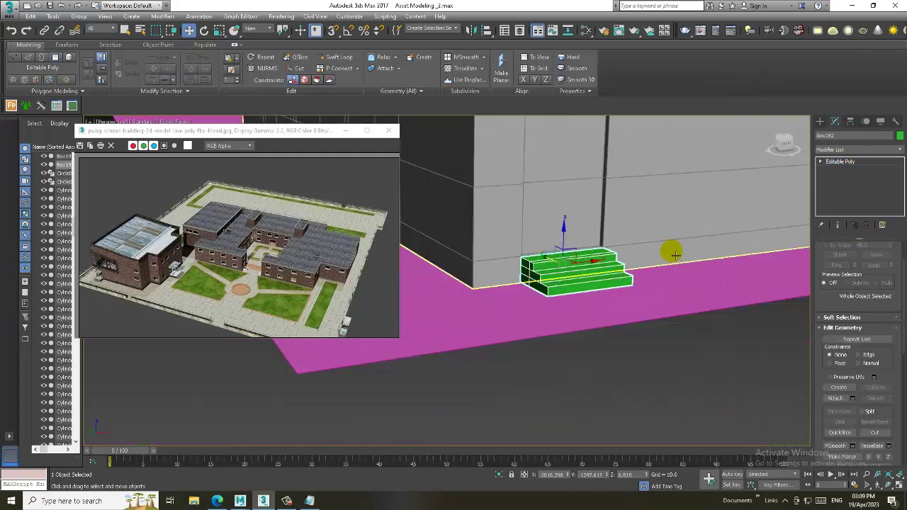
{"action": "mouse_move", "coordinate": [668, 253]}
{"action": "middle_mouse_down", "text": "alt"}
{"action": "mouse_move", "coordinate": [618, 283]}
{"action": "mouse_move", "coordinate": [587, 278]}
{"action": "mouse_move", "coordinate": [679, 276]}
{"action": "mouse_move", "coordinate": [604, 289]}
{"action": "mouse_move", "coordinate": [631, 283]}
{"action": "middle_mouse_up", "text": "alt"}
{"action": "scroll", "coordinate": [679, 276], "scroll_direction": "down", "scroll_amount": 3}
{"action": "scroll", "coordinate": [606, 287], "scroll_direction": "down", "scroll_amount": 2}
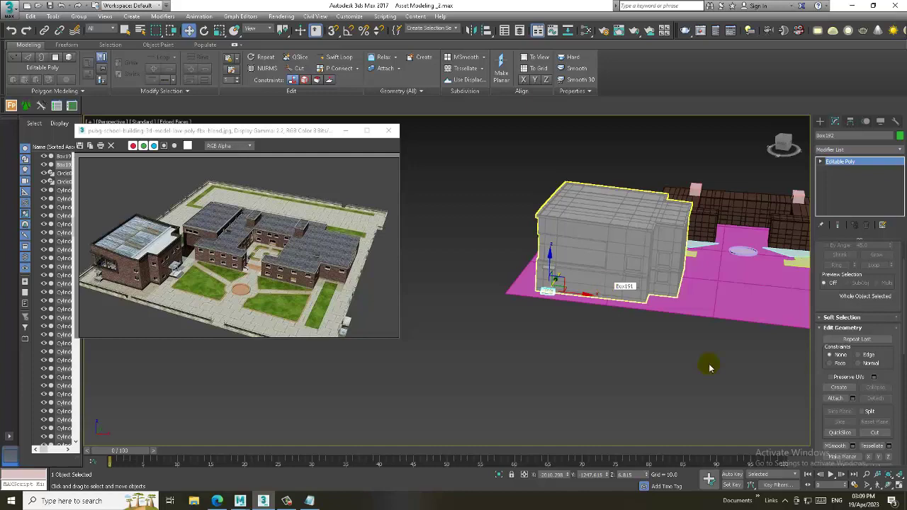
{"action": "mouse_move", "coordinate": [710, 367]}
{"action": "middle_mouse_down", "text": "alt"}
{"action": "mouse_move", "coordinate": [575, 312]}
{"action": "mouse_move", "coordinate": [708, 269]}
{"action": "middle_mouse_up", "text": "alt"}
Step: Select all scene objects, set their object colour to light grey, and minimise the reference window
{"action": "key", "text": "ctrl+a"}
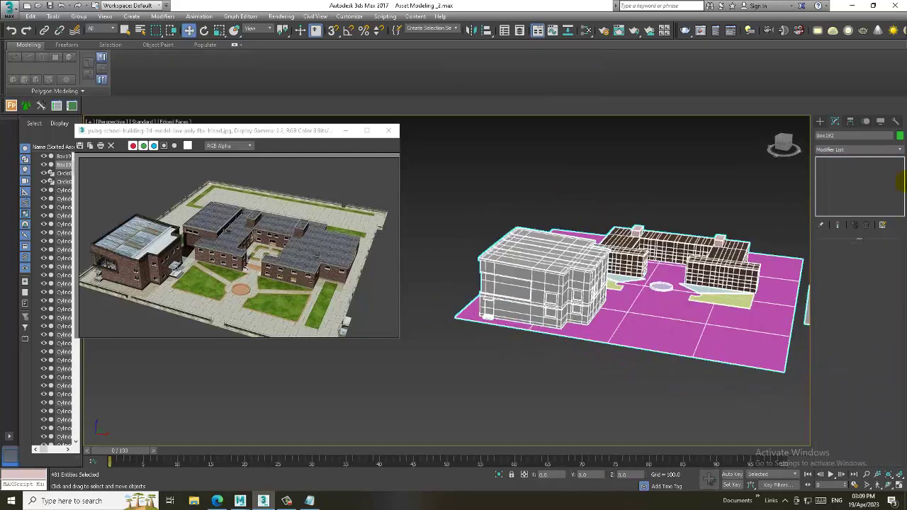
{"action": "left_click", "coordinate": [900, 136]}
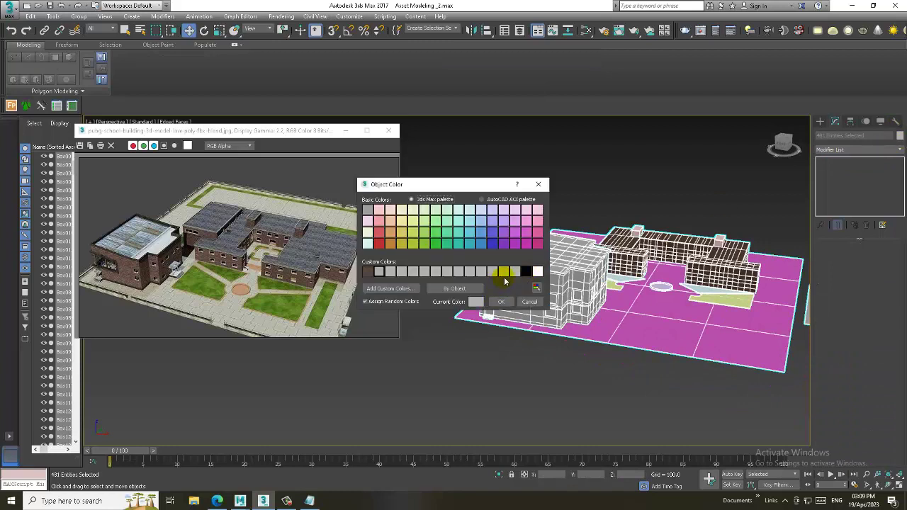
{"action": "left_click", "coordinate": [501, 302]}
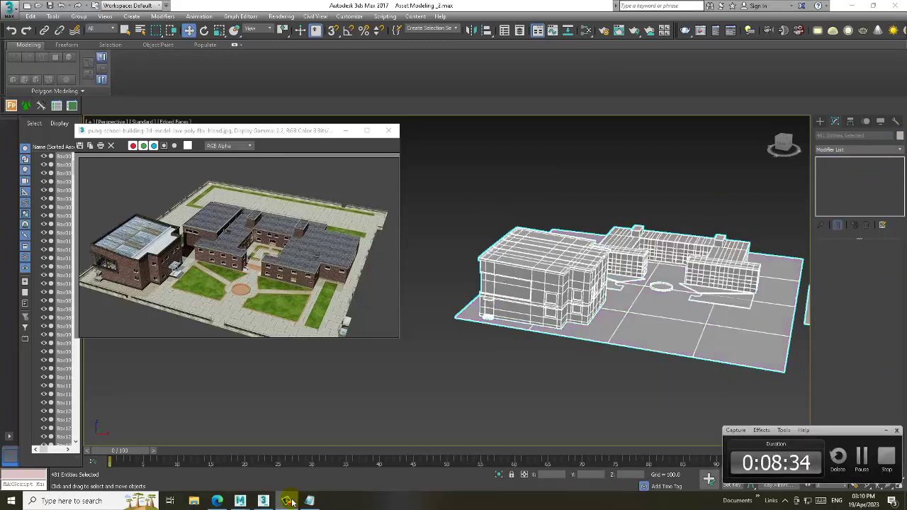
{"action": "left_click", "coordinate": [345, 132]}
{"action": "left_click", "coordinate": [282, 15]}
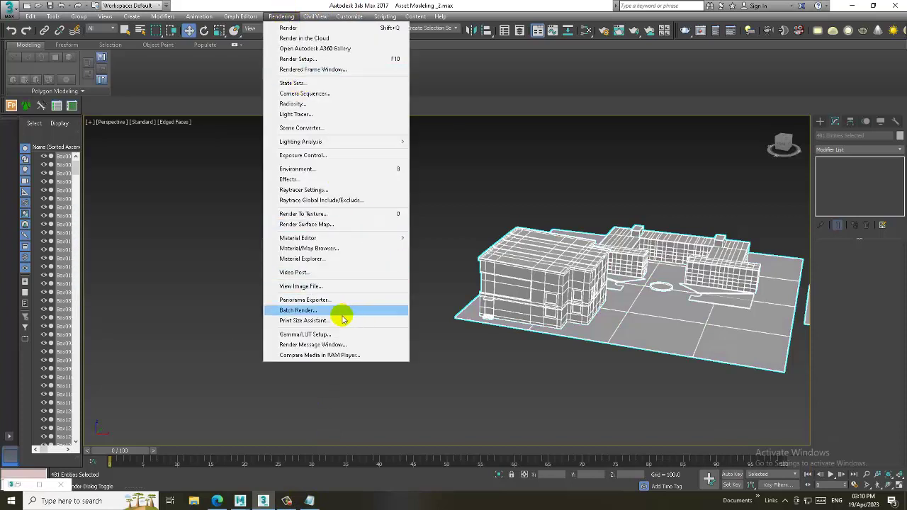
Step: View the image file scr_8 (1).jpg from the Assets folder in the frame buffer
{"action": "left_click", "coordinate": [324, 288]}
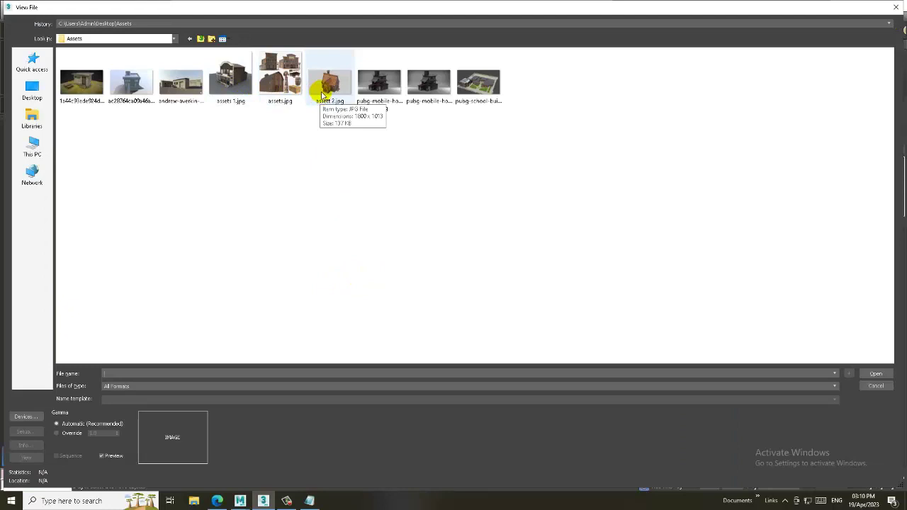
{"action": "left_click", "coordinate": [292, 502]}
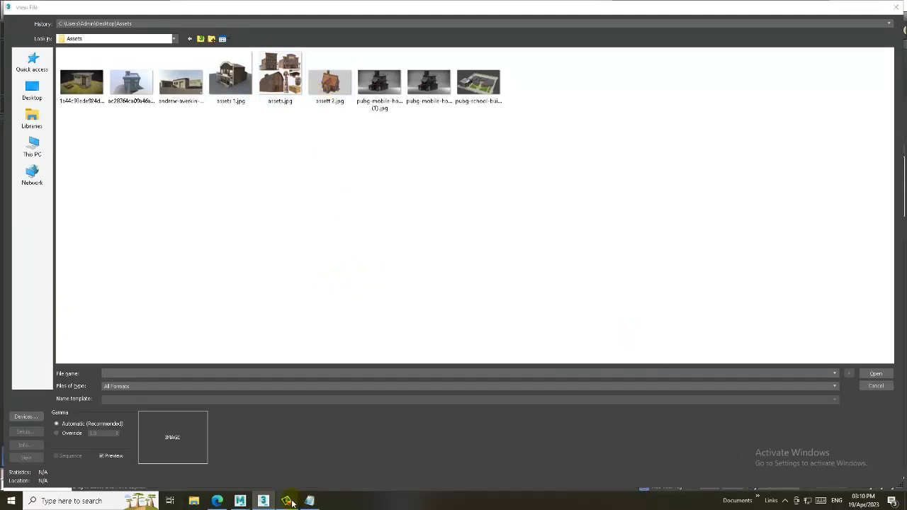
{"action": "left_click", "coordinate": [861, 457]}
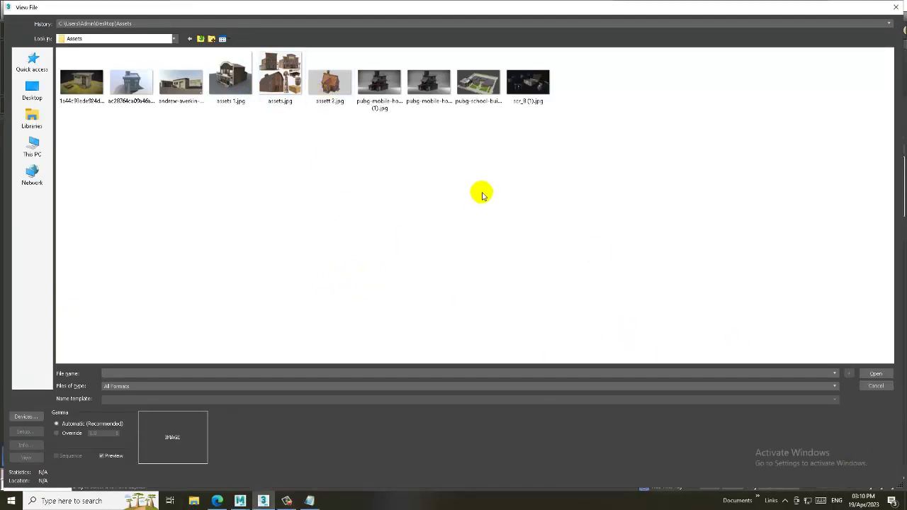
{"action": "double_click", "coordinate": [524, 85]}
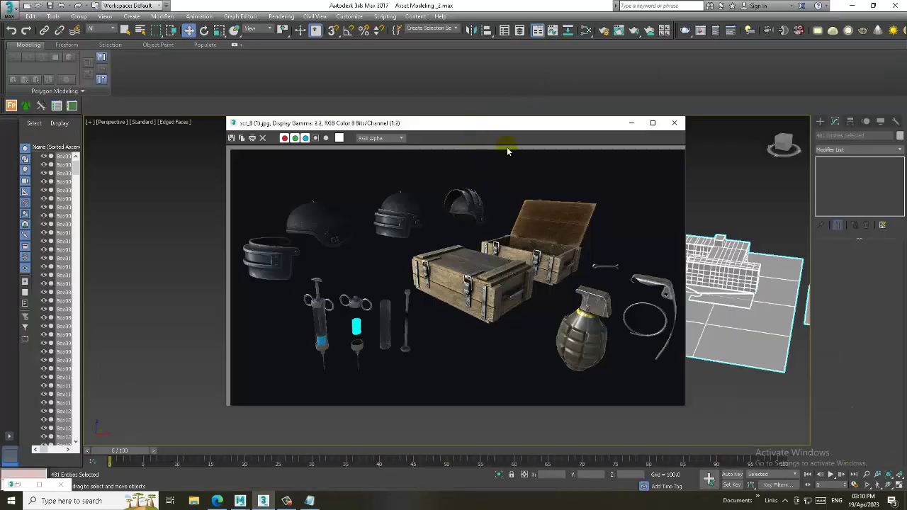
Step: Move the reference picture window to the upper left and shrink it
{"action": "left_click_drag", "start_coordinate": [491, 124], "coordinate": [283, 45]}
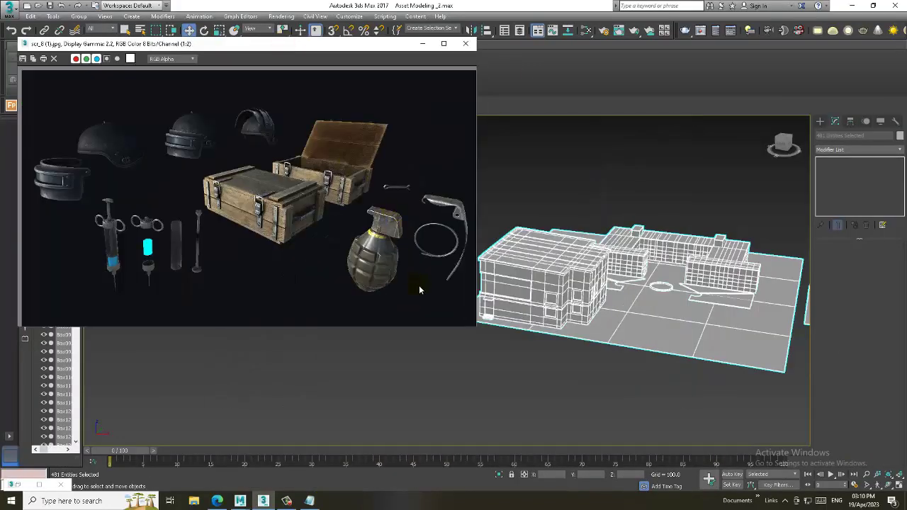
{"action": "left_click_drag", "start_coordinate": [479, 330], "coordinate": [380, 368]}
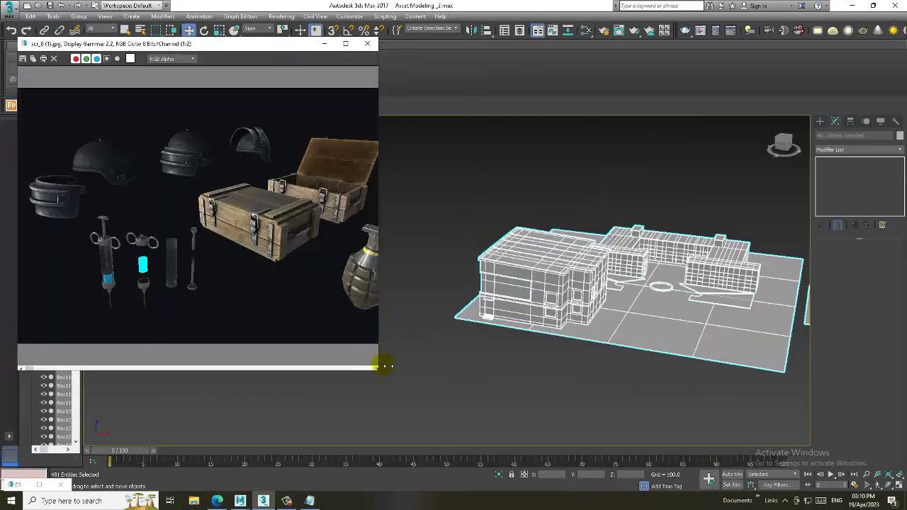
{"action": "middle_click_drag", "start_coordinate": [658, 290], "coordinate": [507, 318], "text": "alt"}
{"action": "scroll", "coordinate": [637, 289], "scroll_direction": "up", "scroll_amount": 2}
{"action": "scroll", "coordinate": [602, 276], "scroll_direction": "up", "scroll_amount": 3}
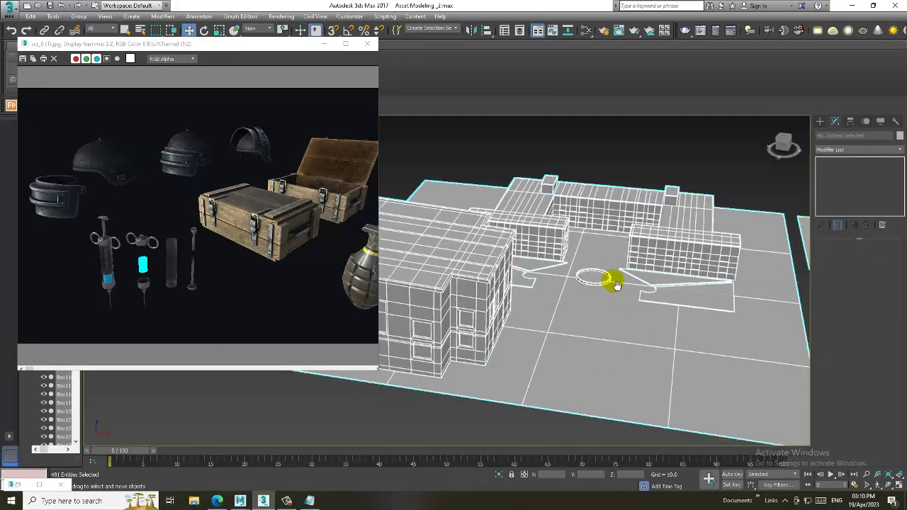
{"action": "scroll", "coordinate": [654, 265], "scroll_direction": "up", "scroll_amount": 3}
Step: Show the Standard Primitives list in the Create panel
{"action": "left_click", "coordinate": [820, 122]}
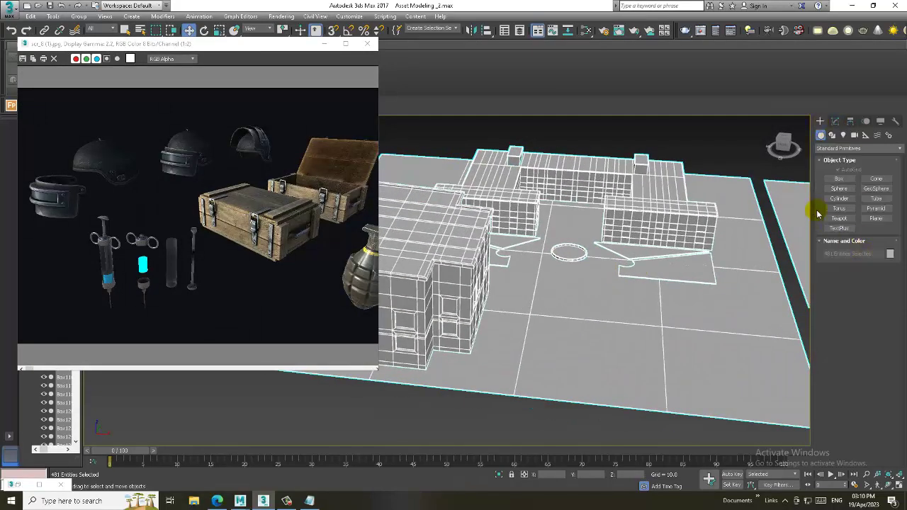
{"action": "scroll", "coordinate": [579, 248], "scroll_direction": "down", "scroll_amount": 5}
{"action": "scroll", "coordinate": [481, 226], "scroll_direction": "up", "scroll_amount": 2}
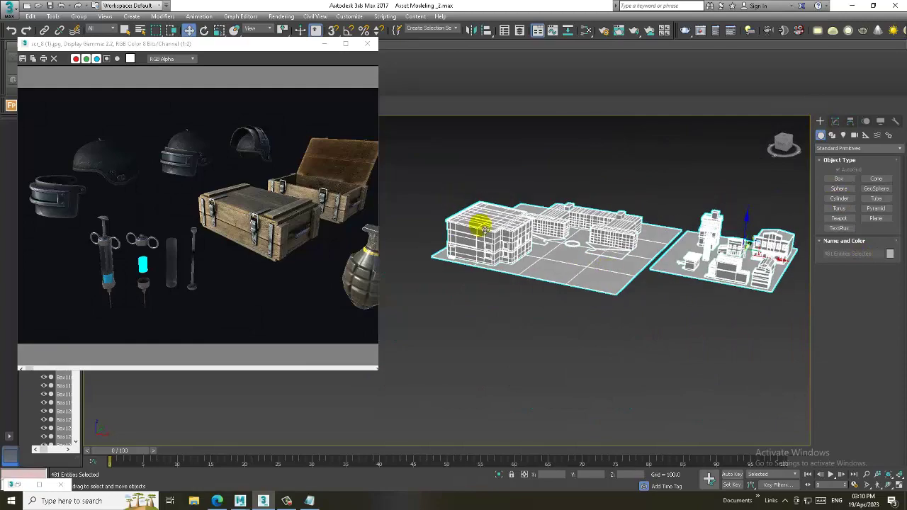
{"action": "scroll", "coordinate": [626, 257], "scroll_direction": "up", "scroll_amount": 1}
{"action": "scroll", "coordinate": [618, 257], "scroll_direction": "up", "scroll_amount": 2}
{"action": "scroll", "coordinate": [602, 258], "scroll_direction": "up", "scroll_amount": 2}
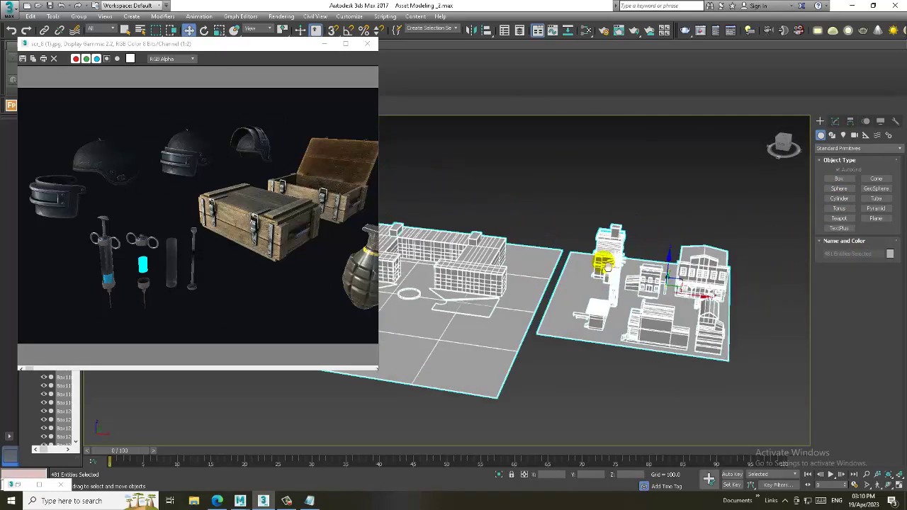
{"action": "scroll", "coordinate": [587, 298], "scroll_direction": "up", "scroll_amount": 3}
{"action": "scroll", "coordinate": [588, 299], "scroll_direction": "down", "scroll_amount": 2}
{"action": "scroll", "coordinate": [662, 262], "scroll_direction": "down", "scroll_amount": 2}
{"action": "scroll", "coordinate": [709, 265], "scroll_direction": "down", "scroll_amount": 2}
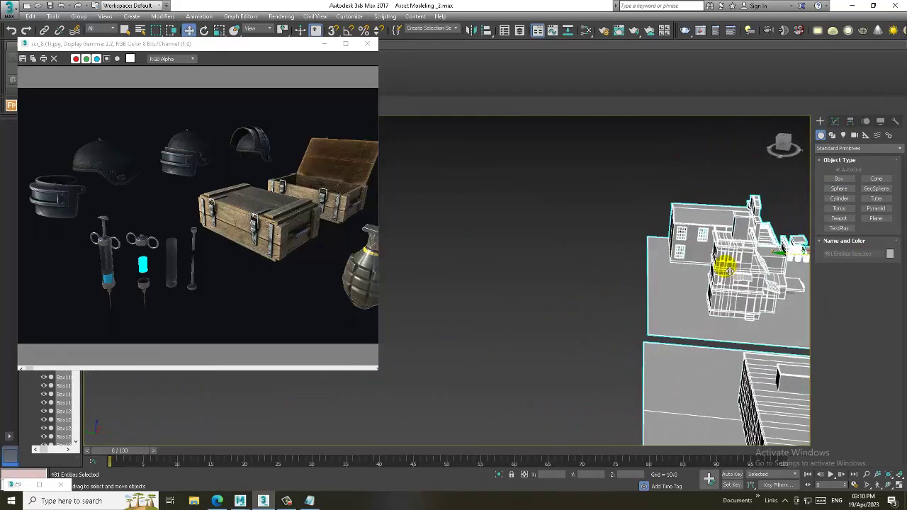
{"action": "scroll", "coordinate": [729, 274], "scroll_direction": "down", "scroll_amount": 2}
Step: Orbit to a lower side view of the buildings and clear the selection
{"action": "mouse_move", "coordinate": [729, 273]}
{"action": "middle_mouse_down", "text": "alt"}
{"action": "mouse_move", "coordinate": [688, 253]}
{"action": "mouse_move", "coordinate": [644, 251]}
{"action": "mouse_move", "coordinate": [521, 170]}
{"action": "middle_mouse_up", "text": "alt"}
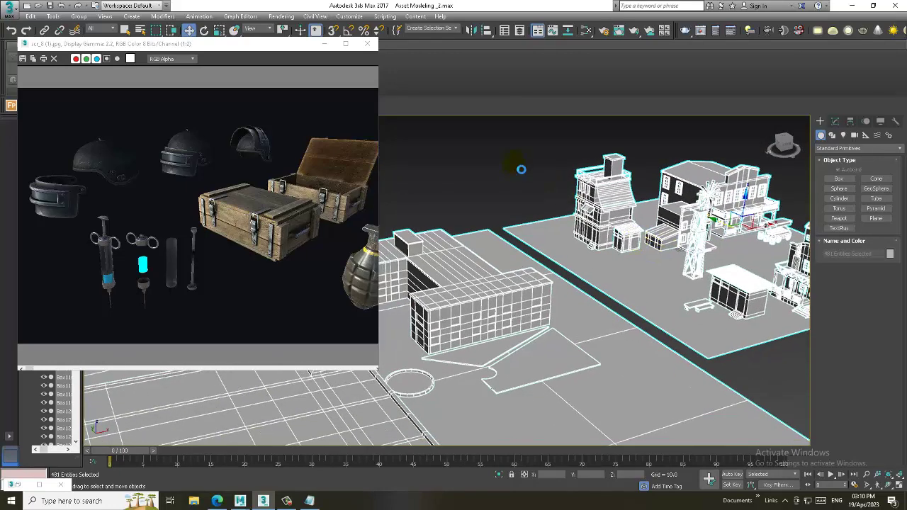
{"action": "left_click", "coordinate": [521, 171]}
{"action": "scroll", "coordinate": [588, 227], "scroll_direction": "up", "scroll_amount": 1}
{"action": "scroll", "coordinate": [571, 243], "scroll_direction": "up", "scroll_amount": 1}
{"action": "scroll", "coordinate": [593, 259], "scroll_direction": "up", "scroll_amount": 2}
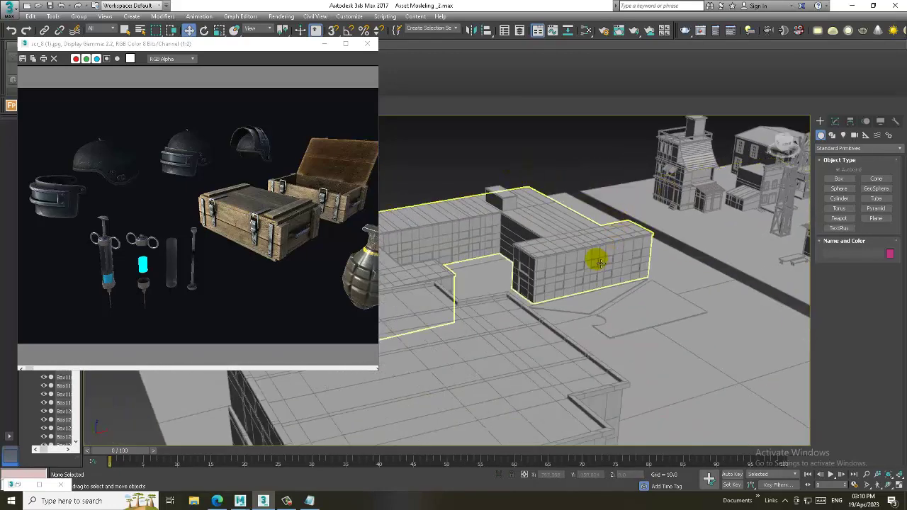
{"action": "scroll", "coordinate": [625, 266], "scroll_direction": "up", "scroll_amount": 2}
{"action": "scroll", "coordinate": [625, 266], "scroll_direction": "down", "scroll_amount": 3}
{"action": "scroll", "coordinate": [530, 243], "scroll_direction": "down", "scroll_amount": 1}
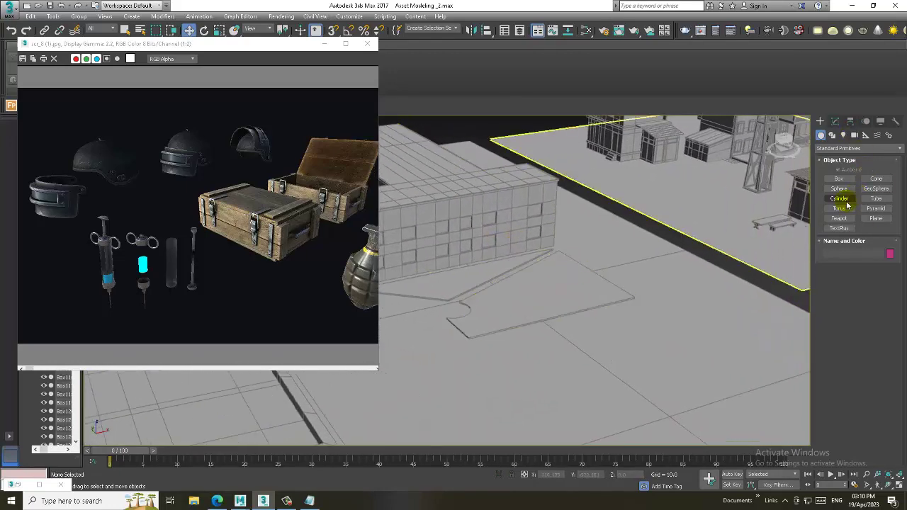
Step: Draw a cylinder on the ground in front of the building
{"action": "left_click", "coordinate": [840, 198]}
{"action": "scroll", "coordinate": [127, 281], "scroll_direction": "up", "scroll_amount": 1}
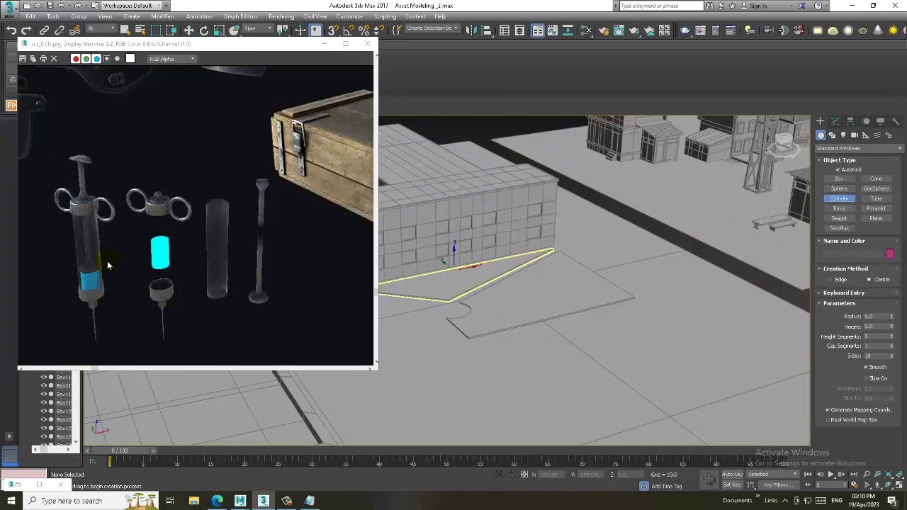
{"action": "middle_click_drag", "start_coordinate": [108, 265], "coordinate": [140, 263]}
{"action": "scroll", "coordinate": [708, 397], "scroll_direction": "up", "scroll_amount": 2}
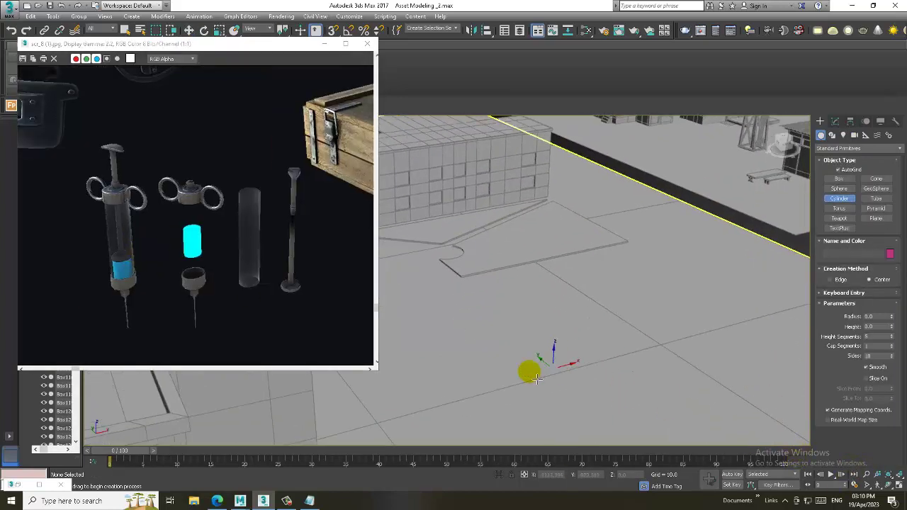
{"action": "left_click_drag", "start_coordinate": [531, 381], "coordinate": [543, 387]}
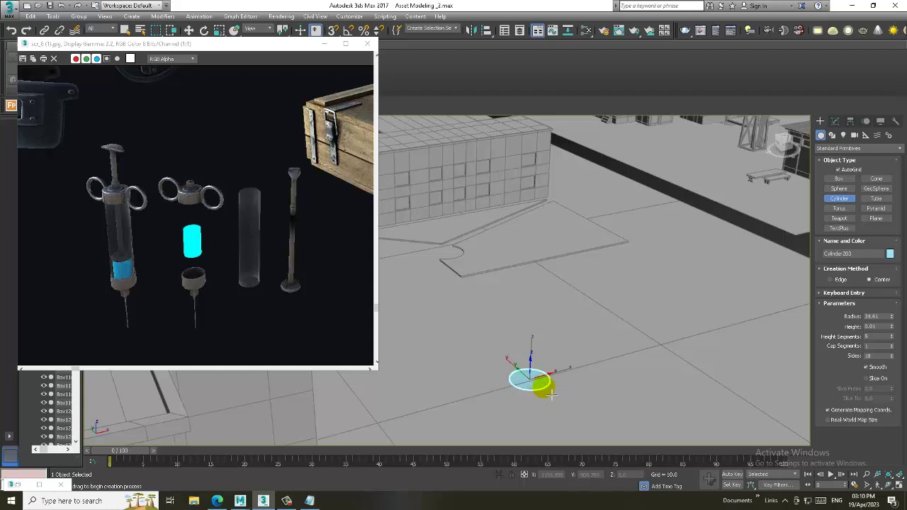
{"action": "left_click", "coordinate": [585, 341]}
{"action": "key", "text": "w"}
{"action": "middle_click_drag", "start_coordinate": [585, 342], "coordinate": [571, 324], "text": "alt"}
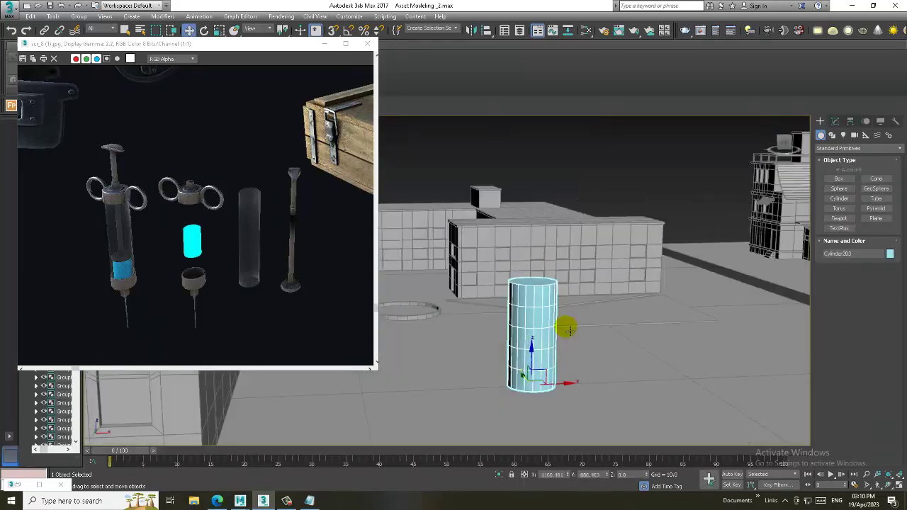
{"action": "key", "text": "r"}
{"action": "key", "text": "w"}
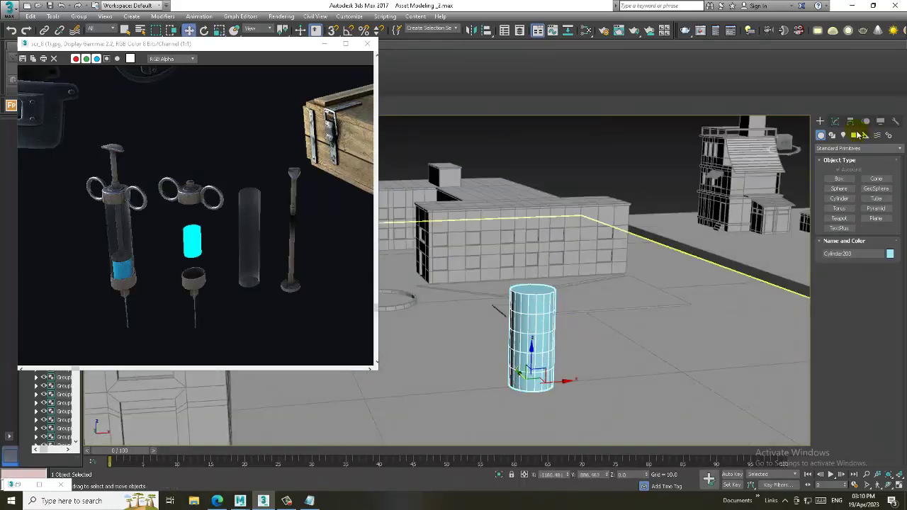
Step: Set the cylinder's height to 142.91 and radius to 15.265 in the Modify panel
{"action": "left_click", "coordinate": [835, 121]}
{"action": "mouse_move", "coordinate": [891, 270]}
{"action": "left_mouse_down"}
{"action": "mouse_move", "coordinate": [893, 257]}
{"action": "mouse_move", "coordinate": [905, 276]}
{"action": "mouse_move", "coordinate": [2, 285]}
{"action": "left_mouse_up"}
{"action": "scroll", "coordinate": [587, 283], "scroll_direction": "up", "scroll_amount": 2}
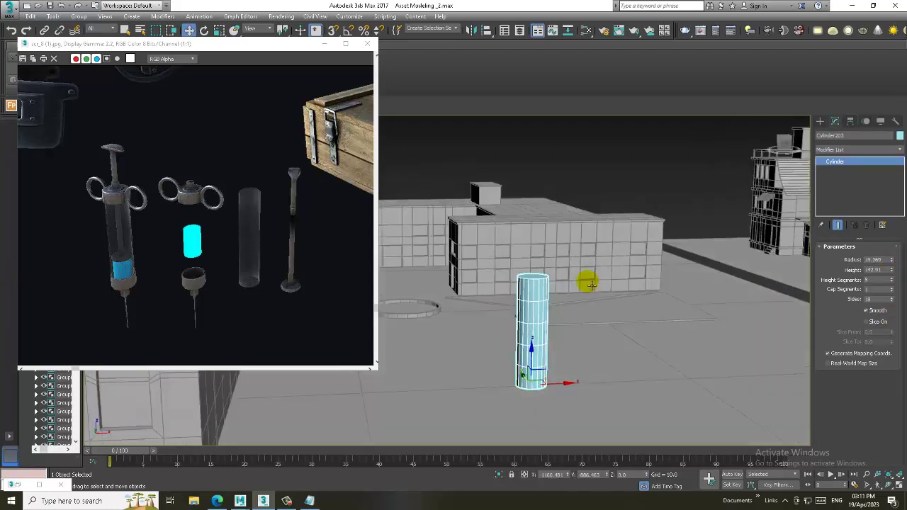
{"action": "scroll", "coordinate": [542, 288], "scroll_direction": "up", "scroll_amount": 2}
{"action": "left_click_drag", "start_coordinate": [329, 44], "coordinate": [273, 52]}
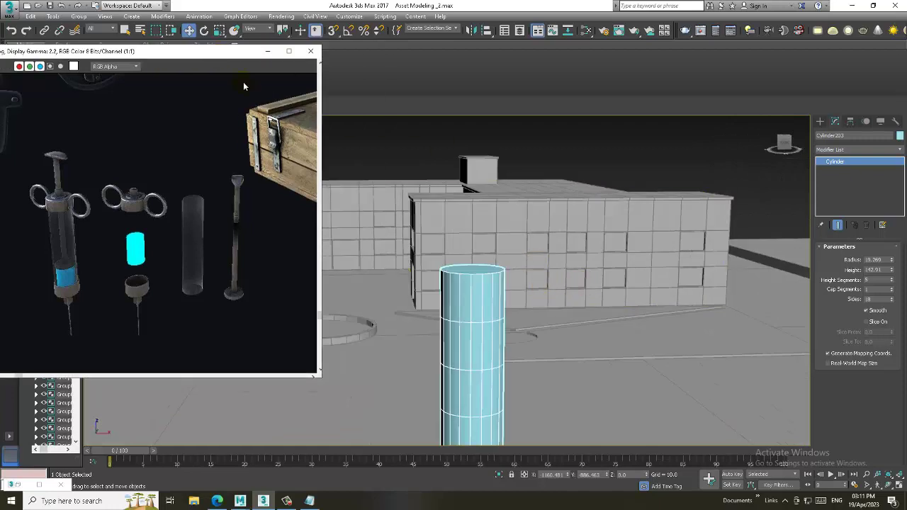
Step: Convert the cylinder to an editable poly and switch to the Front view
{"action": "right_click", "coordinate": [486, 289]}
{"action": "mouse_move", "coordinate": [525, 387]}
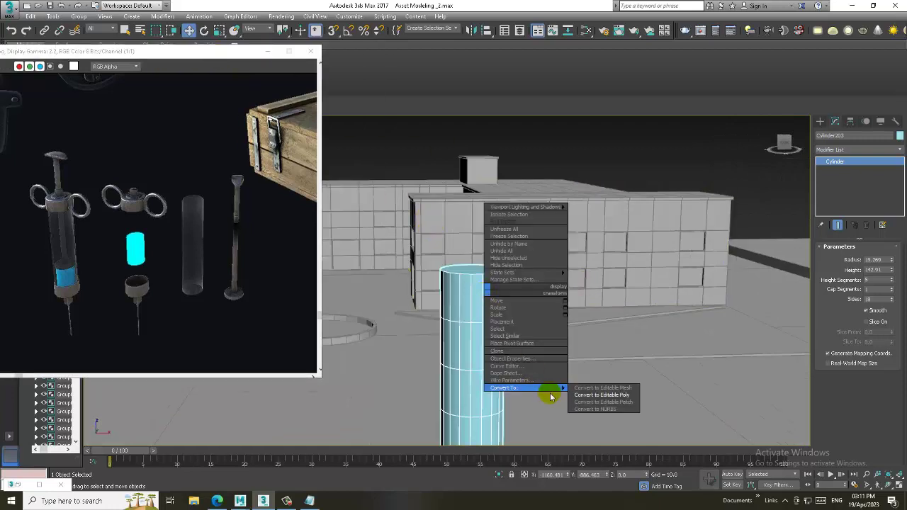
{"action": "left_click", "coordinate": [628, 394]}
{"action": "left_click", "coordinate": [331, 57]}
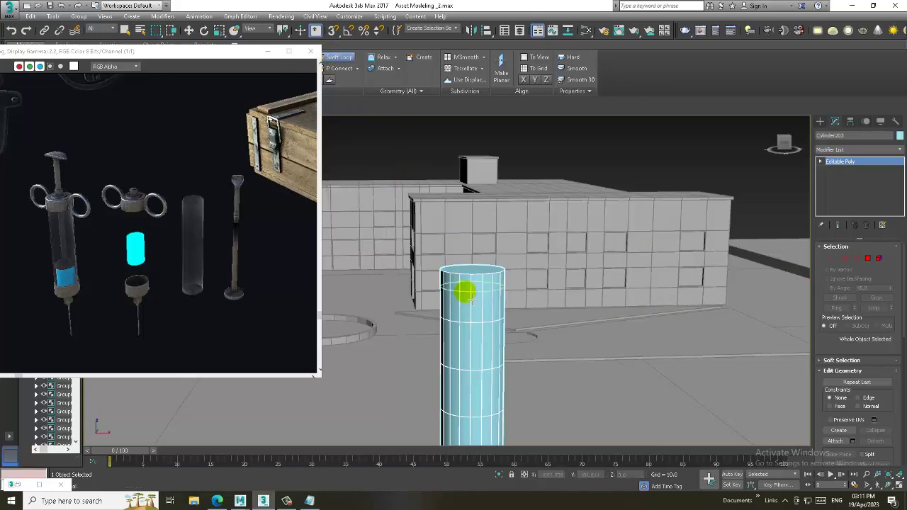
{"action": "key", "text": "alt+w"}
{"action": "key", "text": "alt+w"}
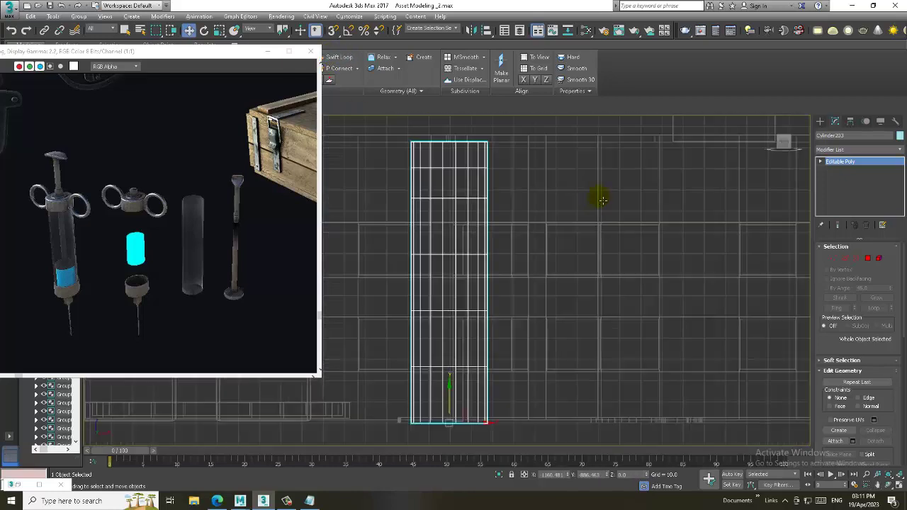
{"action": "scroll", "coordinate": [599, 196], "scroll_direction": "down", "scroll_amount": 2}
{"action": "scroll", "coordinate": [579, 222], "scroll_direction": "up", "scroll_amount": 1}
Step: Select the cylinder's top cap polygons and extrude them by 0.939
{"action": "key", "text": "4"}
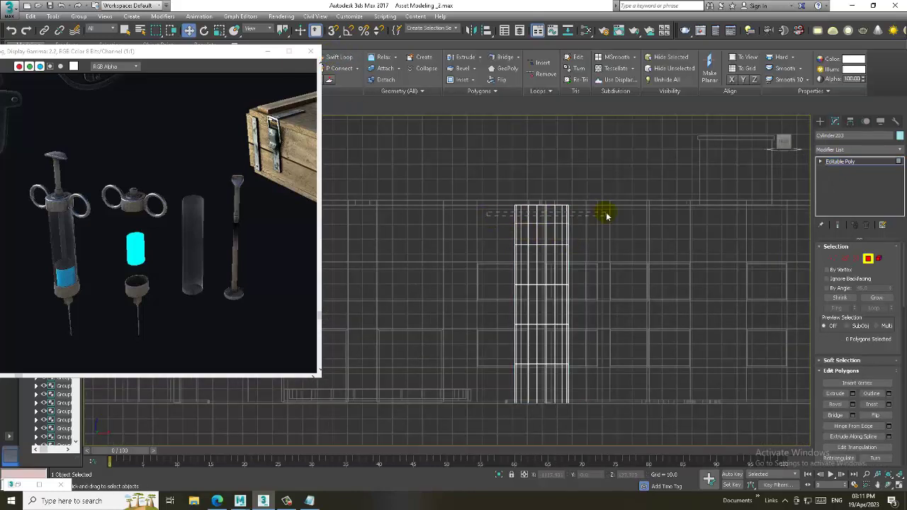
{"action": "left_click_drag", "start_coordinate": [606, 215], "coordinate": [608, 216]}
{"action": "key", "text": "alt+w"}
{"action": "key", "text": "alt+w"}
{"action": "mouse_move", "coordinate": [601, 348]}
{"action": "middle_mouse_down", "text": "alt"}
{"action": "mouse_move", "coordinate": [583, 314]}
{"action": "mouse_move", "coordinate": [486, 284]}
{"action": "middle_mouse_up", "text": "alt"}
{"action": "left_click", "coordinate": [853, 393]}
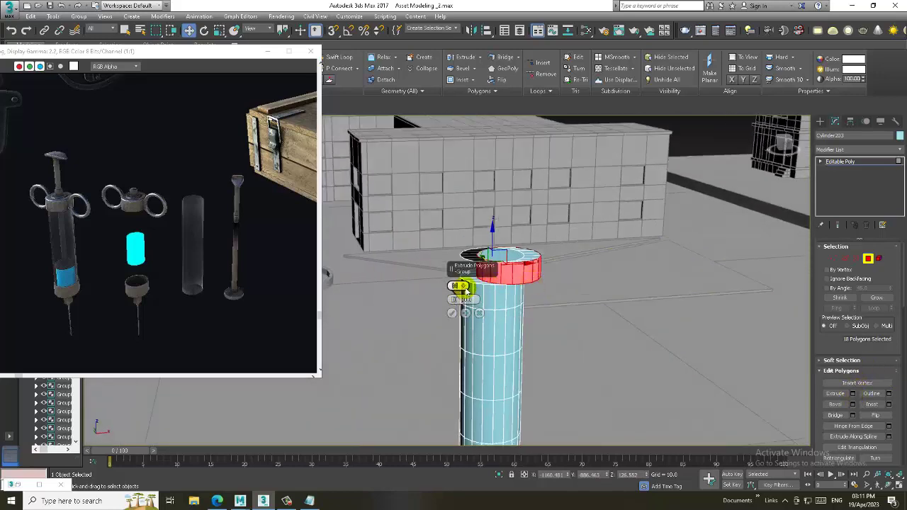
{"action": "scroll", "coordinate": [475, 301], "scroll_direction": "up", "scroll_amount": 2}
{"action": "scroll", "coordinate": [506, 292], "scroll_direction": "up", "scroll_amount": 2}
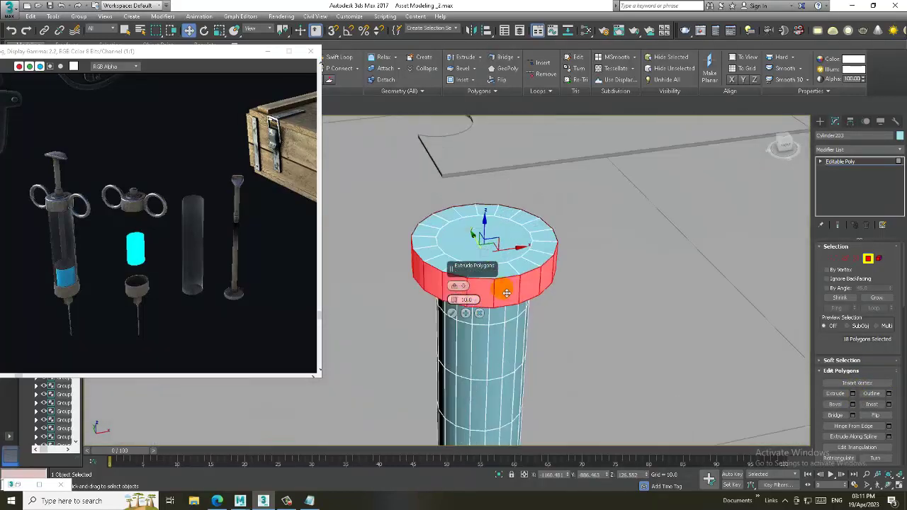
{"action": "scroll", "coordinate": [483, 299], "scroll_direction": "up", "scroll_amount": 2}
{"action": "left_click_drag", "start_coordinate": [457, 314], "coordinate": [469, 347]}
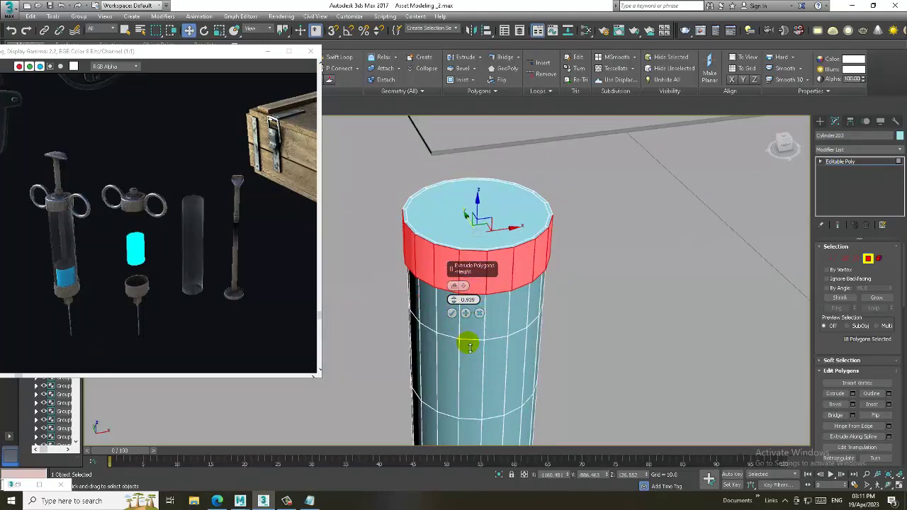
{"action": "left_click", "coordinate": [452, 313]}
{"action": "scroll", "coordinate": [470, 260], "scroll_direction": "down", "scroll_amount": 2}
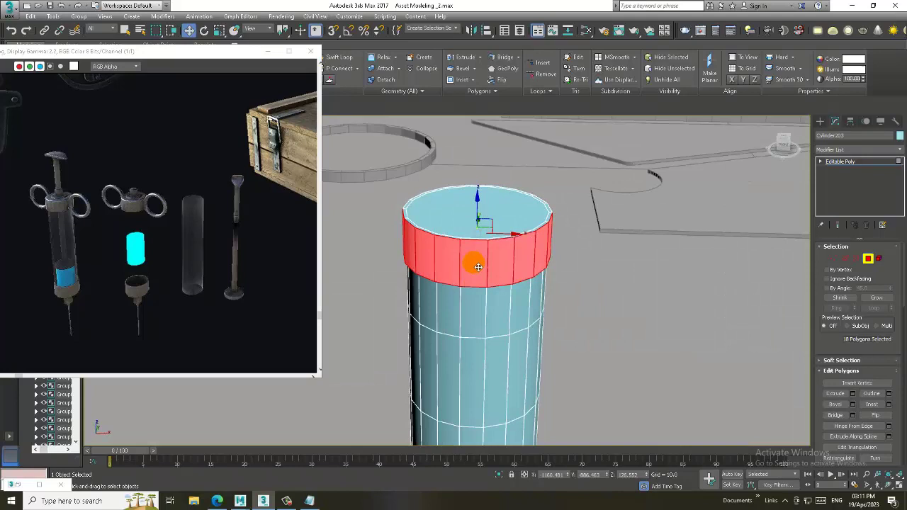
Step: Inset the cylinder's top face twice, the second inset at 4.128
{"action": "left_click", "coordinate": [480, 230]}
{"action": "left_click", "coordinate": [889, 404]}
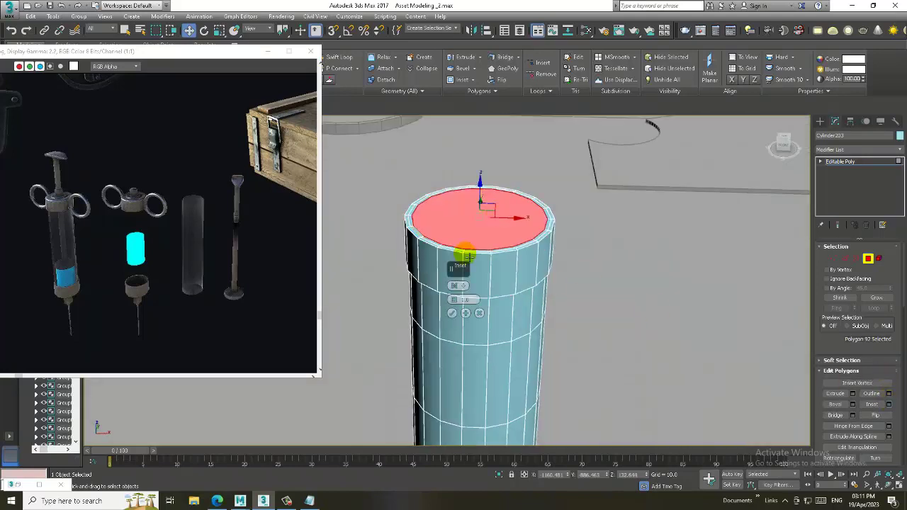
{"action": "mouse_move", "coordinate": [453, 300]}
{"action": "left_mouse_down"}
{"action": "mouse_move", "coordinate": [430, 226]}
{"action": "mouse_move", "coordinate": [454, 268]}
{"action": "left_mouse_up"}
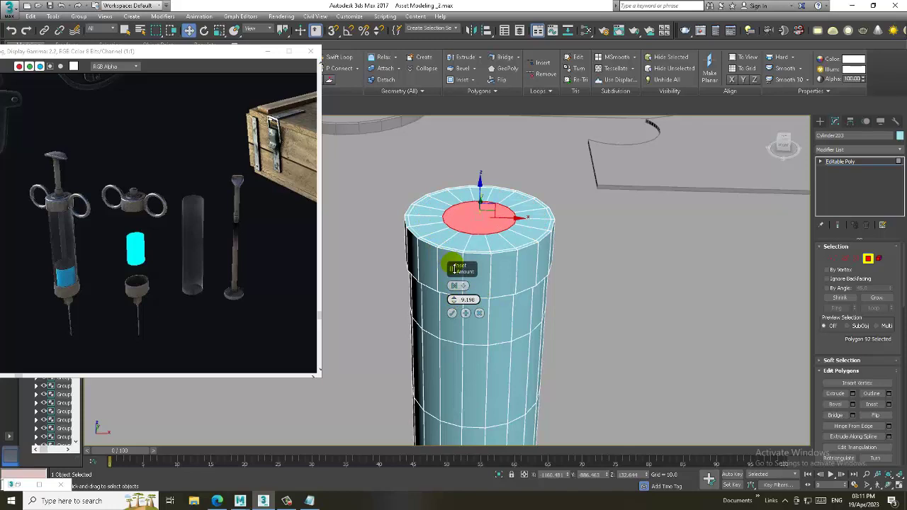
{"action": "left_click", "coordinate": [452, 314]}
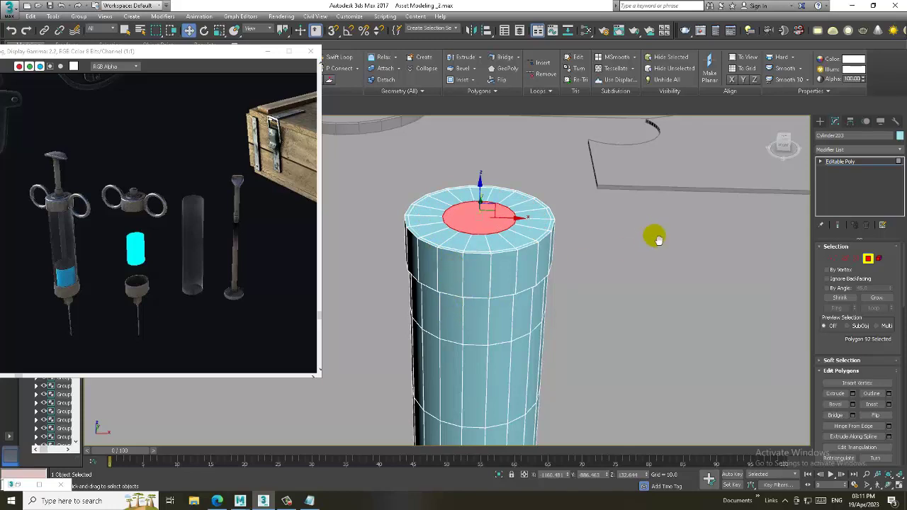
{"action": "middle_click_drag", "start_coordinate": [654, 236], "coordinate": [640, 242]}
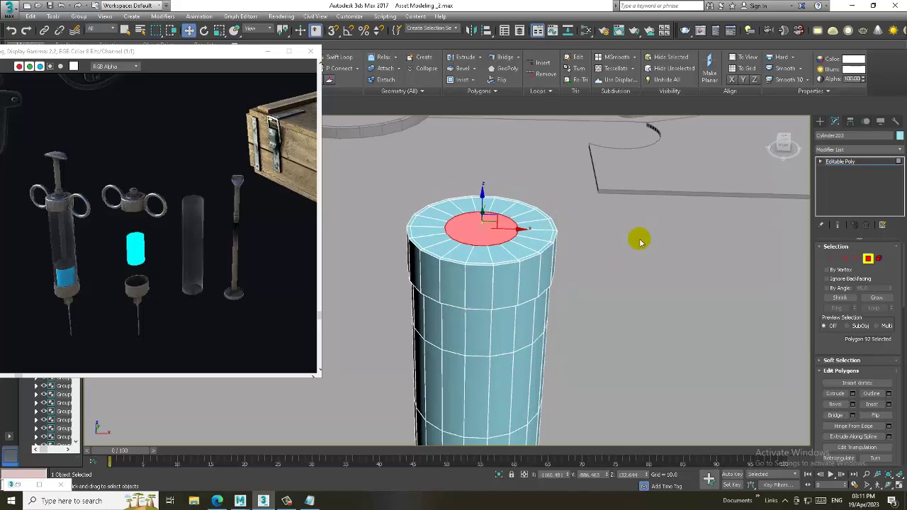
{"action": "left_click", "coordinate": [889, 406]}
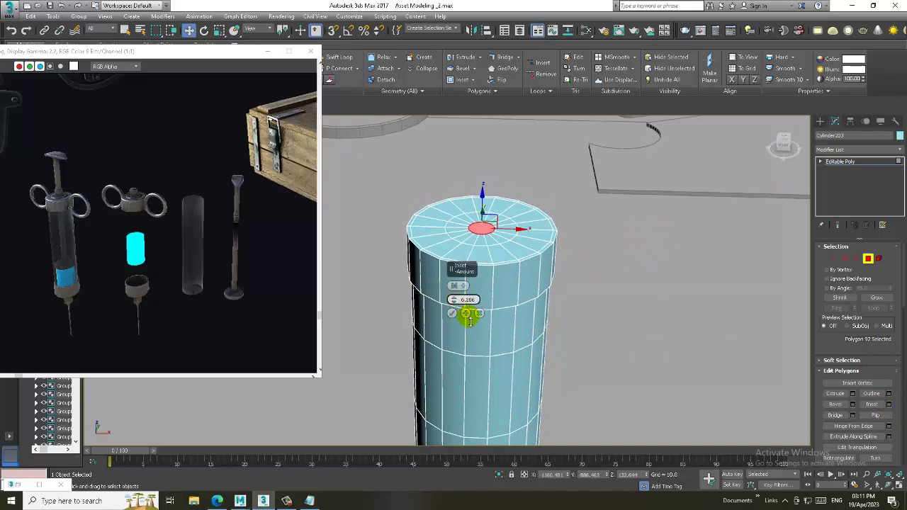
{"action": "left_click_drag", "start_coordinate": [470, 321], "coordinate": [472, 326]}
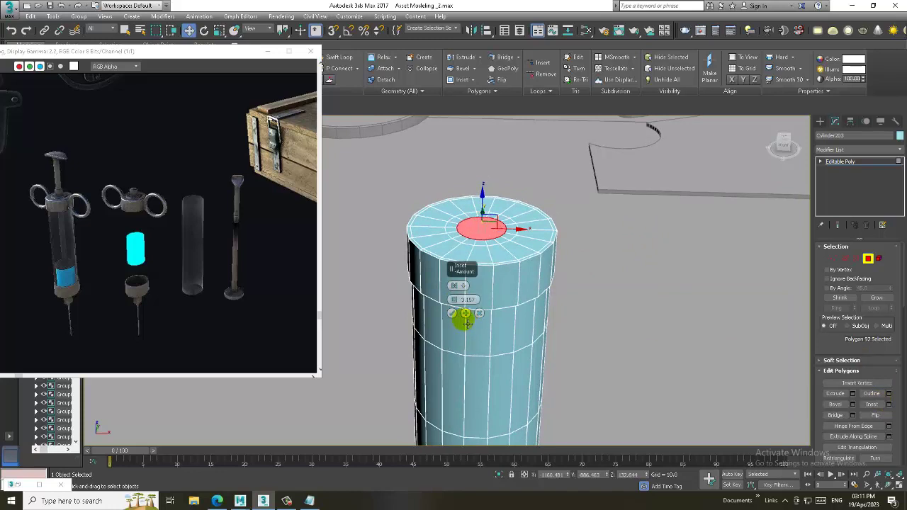
{"action": "left_click", "coordinate": [452, 314]}
Step: Bevel the inset top face with a height of about 2.126, then inset it again
{"action": "left_click", "coordinate": [854, 405]}
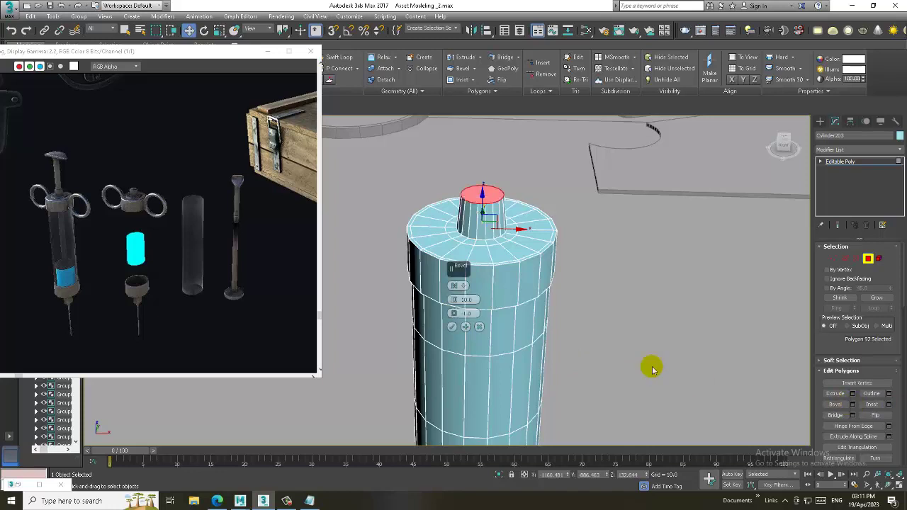
{"action": "left_click_drag", "start_coordinate": [454, 302], "coordinate": [465, 337]}
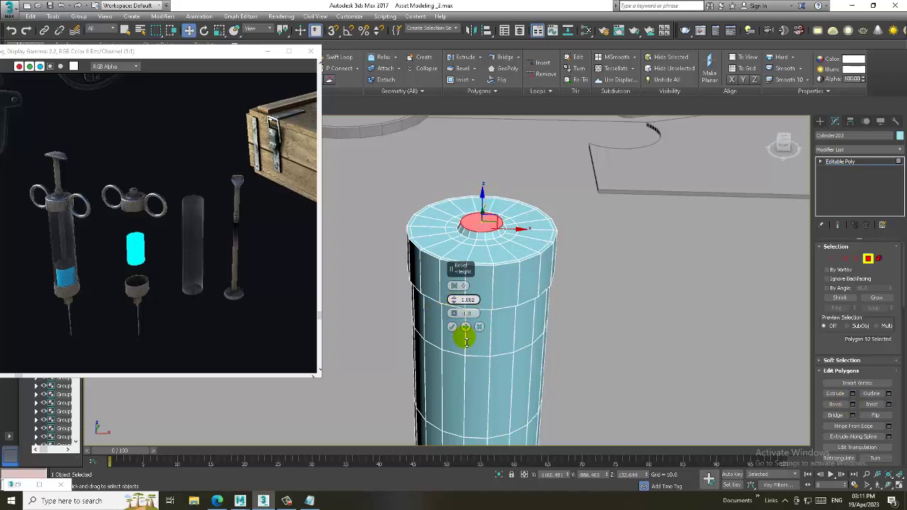
{"action": "left_click", "coordinate": [452, 327]}
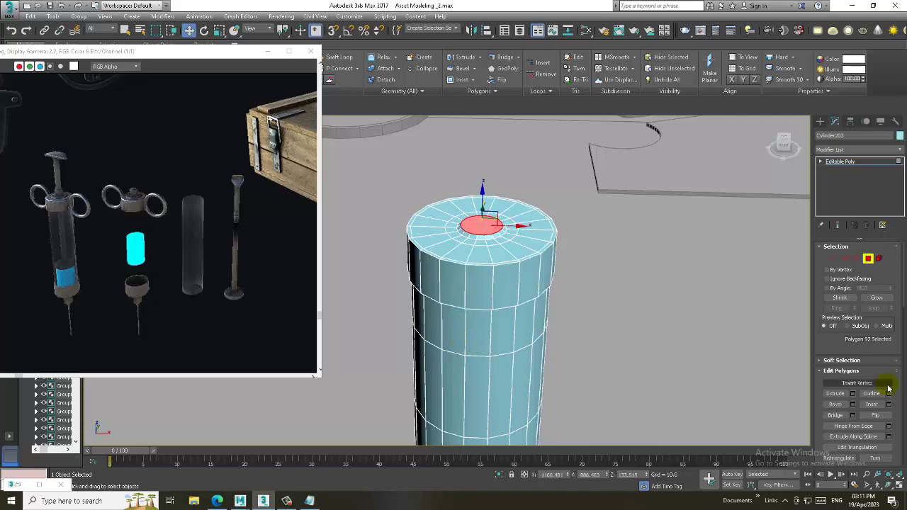
{"action": "left_click", "coordinate": [889, 405]}
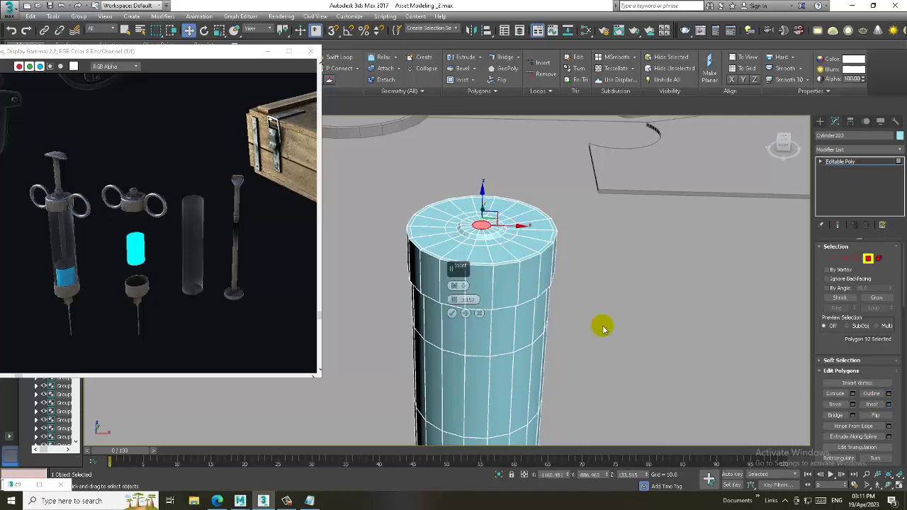
{"action": "left_click", "coordinate": [452, 315]}
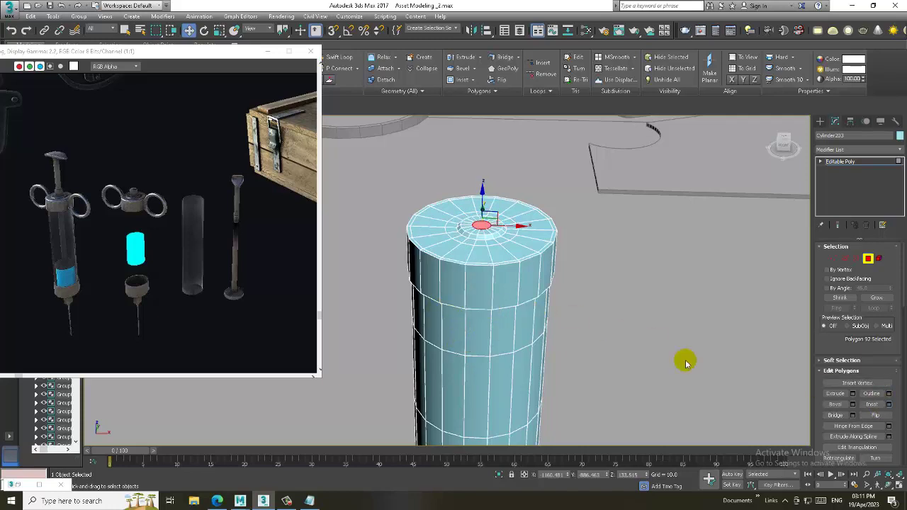
Step: Extrude the small top face upward about 44.7 into a thin stem
{"action": "left_click", "coordinate": [853, 394]}
{"action": "left_click_drag", "start_coordinate": [454, 299], "coordinate": [439, 148]}
{"action": "scroll", "coordinate": [543, 224], "scroll_direction": "down", "scroll_amount": 3}
{"action": "scroll", "coordinate": [546, 253], "scroll_direction": "down", "scroll_amount": 3}
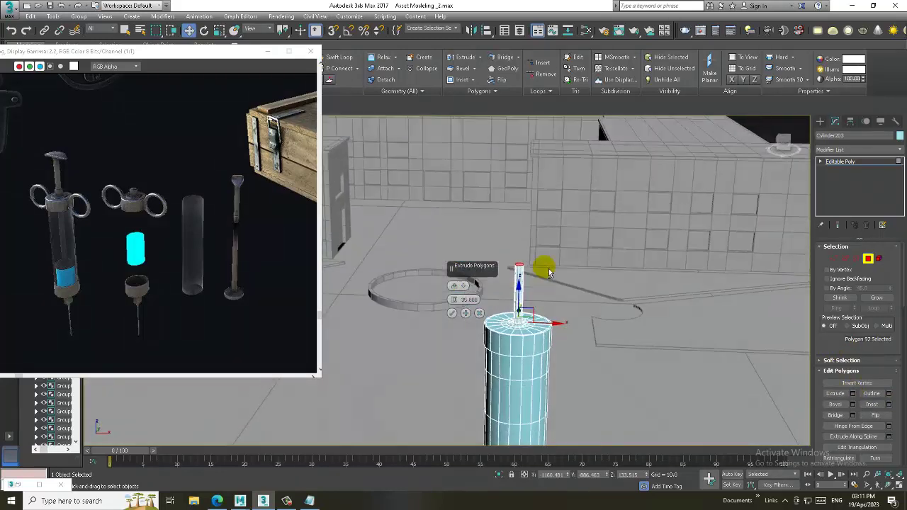
{"action": "middle_click_drag", "start_coordinate": [548, 273], "coordinate": [486, 293], "text": "alt"}
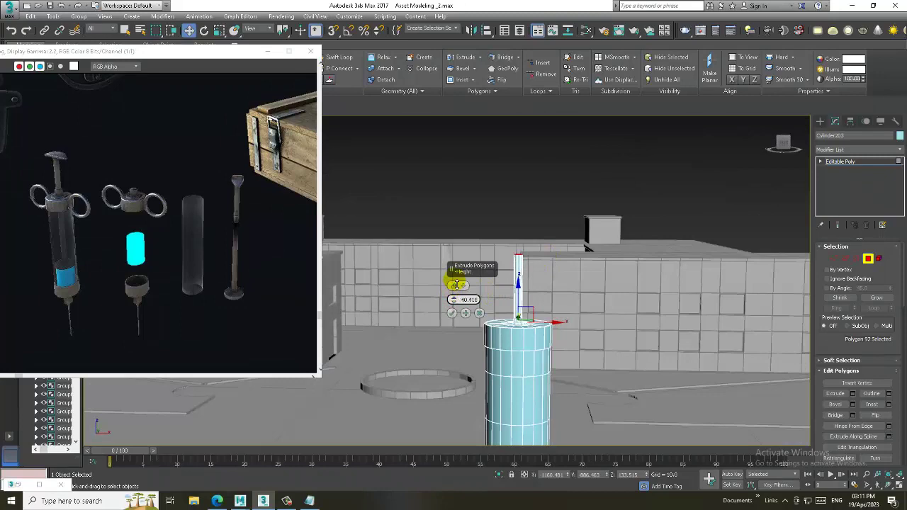
{"action": "mouse_move", "coordinate": [456, 259]}
{"action": "middle_mouse_down", "text": "alt"}
{"action": "mouse_move", "coordinate": [574, 361]}
{"action": "mouse_move", "coordinate": [574, 308]}
{"action": "mouse_move", "coordinate": [539, 272]}
{"action": "mouse_move", "coordinate": [463, 299]}
{"action": "mouse_move", "coordinate": [557, 284]}
{"action": "mouse_move", "coordinate": [513, 231]}
{"action": "mouse_move", "coordinate": [521, 247]}
{"action": "mouse_move", "coordinate": [543, 243]}
{"action": "mouse_move", "coordinate": [540, 263]}
{"action": "mouse_move", "coordinate": [565, 244]}
{"action": "middle_mouse_up", "text": "alt"}
{"action": "left_click", "coordinate": [452, 312]}
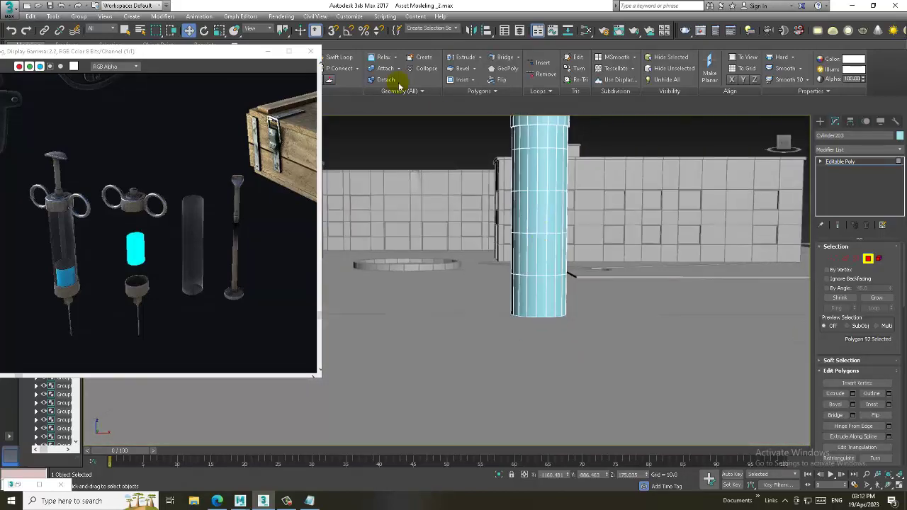
{"action": "left_click", "coordinate": [348, 62]}
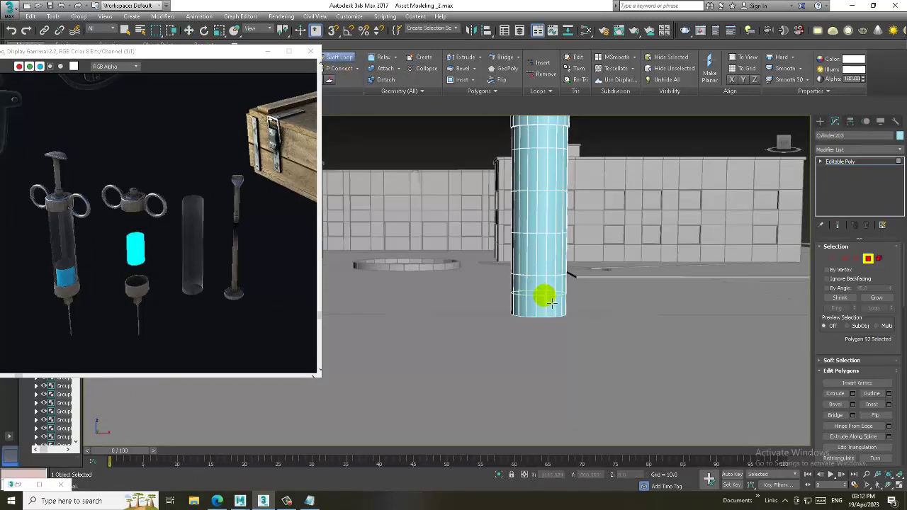
Step: Select the ring of side polygons around the cylinder's bottom in the Front view
{"action": "key", "text": "w"}
{"action": "key", "text": "alt+w"}
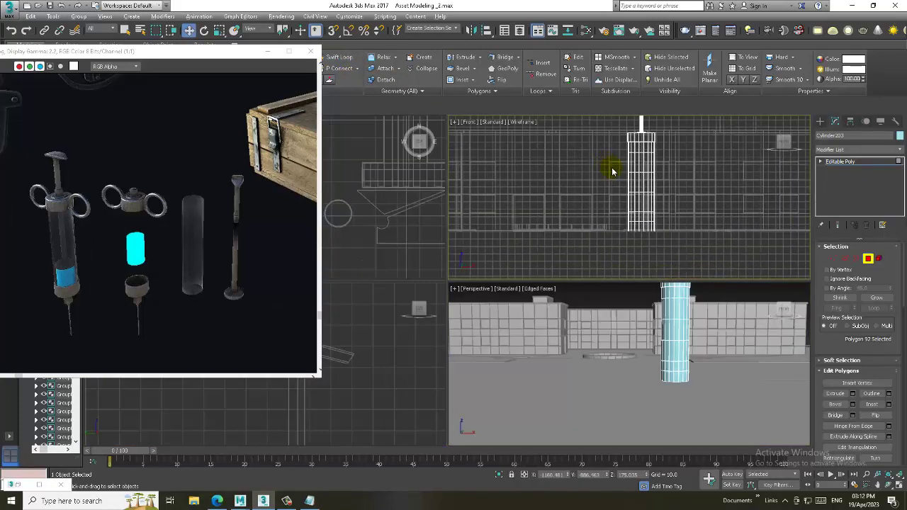
{"action": "key", "text": "alt+w"}
{"action": "scroll", "coordinate": [603, 226], "scroll_direction": "up", "scroll_amount": 2}
{"action": "key", "text": "4"}
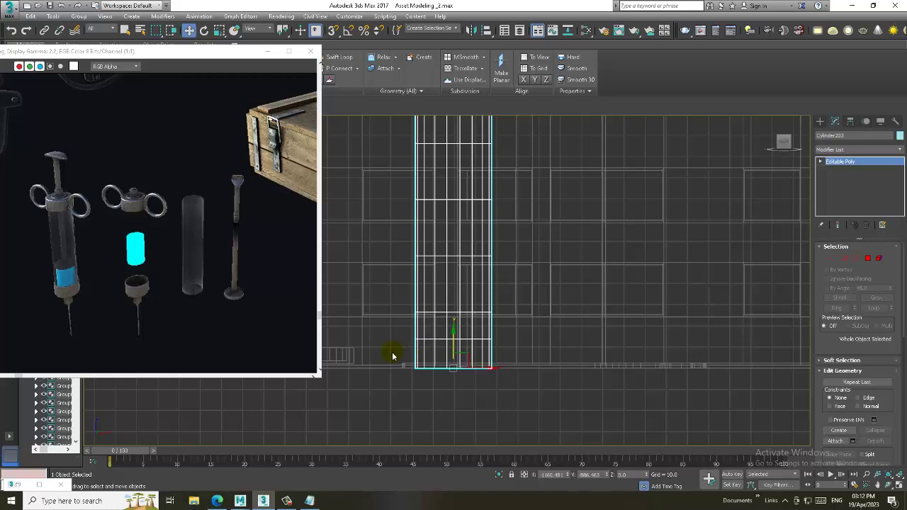
{"action": "key", "text": "4"}
{"action": "left_click_drag", "start_coordinate": [453, 357], "coordinate": [530, 352]}
{"action": "key", "text": "alt+w"}
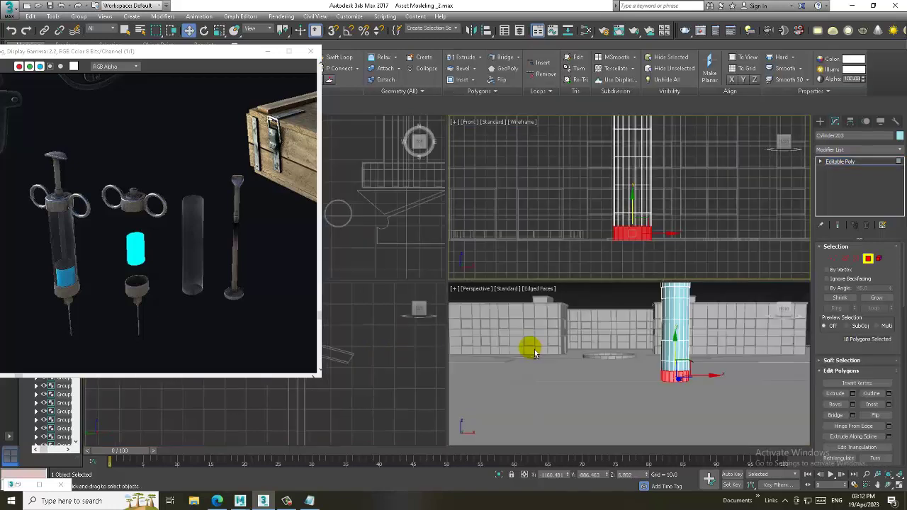
{"action": "key", "text": "alt+w"}
{"action": "scroll", "coordinate": [543, 304], "scroll_direction": "up", "scroll_amount": 2}
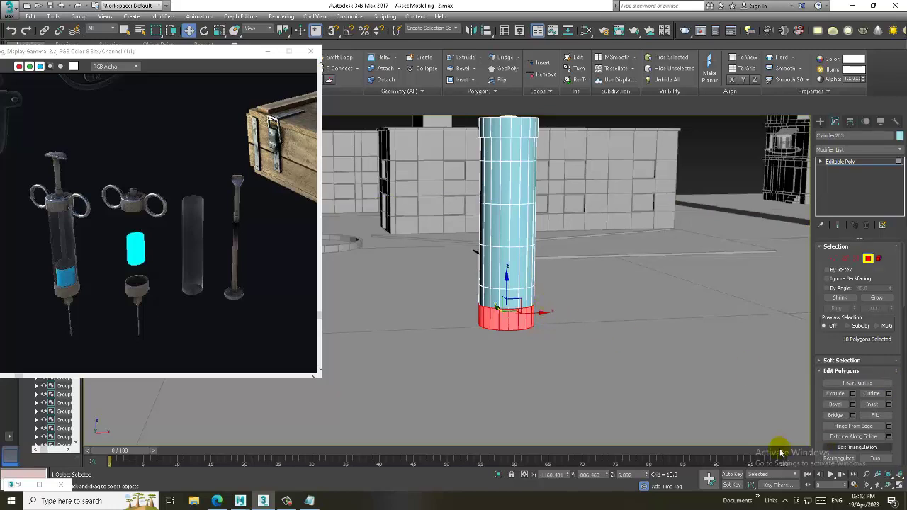
Step: Extrude the bottom ring outward by 1.164 to form a thin base lip
{"action": "left_click", "coordinate": [854, 395]}
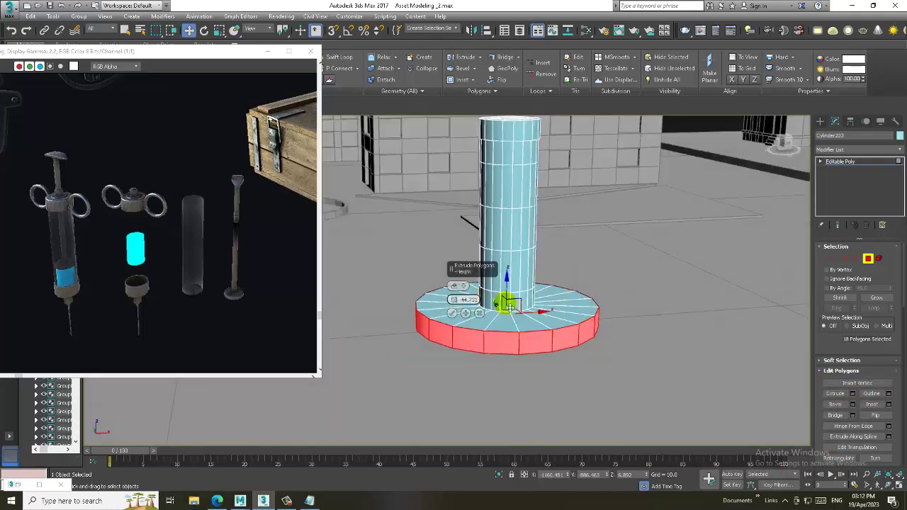
{"action": "scroll", "coordinate": [507, 311], "scroll_direction": "up", "scroll_amount": 3}
{"action": "left_click_drag", "start_coordinate": [453, 301], "coordinate": [502, 496]}
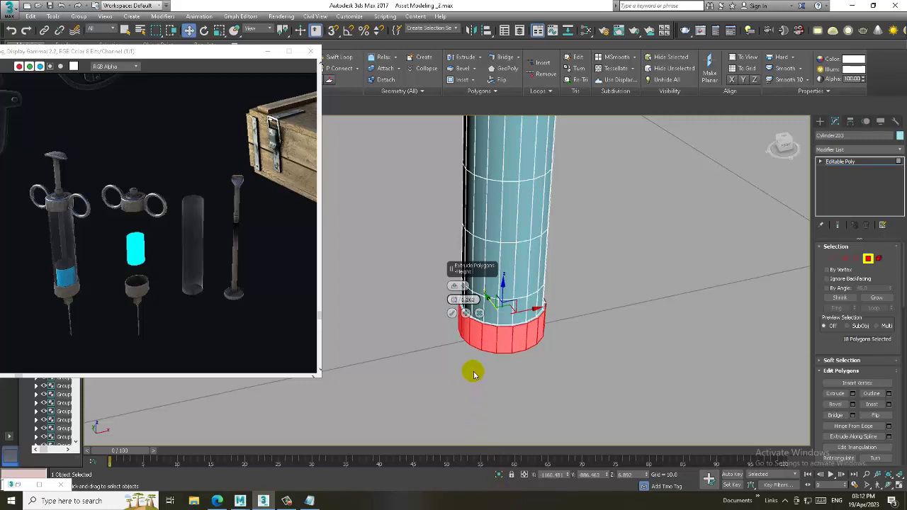
{"action": "left_click", "coordinate": [452, 312]}
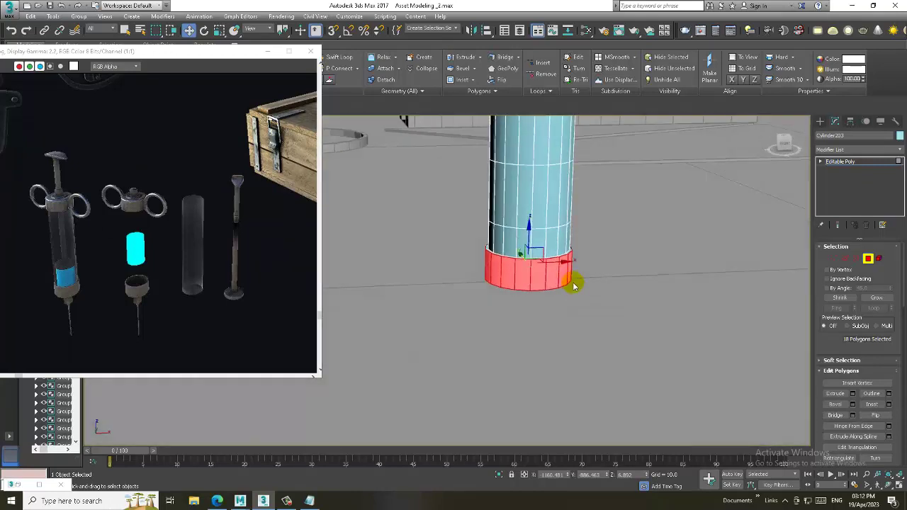
{"action": "scroll", "coordinate": [543, 263], "scroll_direction": "up", "scroll_amount": 5}
{"action": "middle_click_drag", "start_coordinate": [543, 263], "coordinate": [543, 229], "text": "alt"}
{"action": "scroll", "coordinate": [543, 229], "scroll_direction": "down", "scroll_amount": 3}
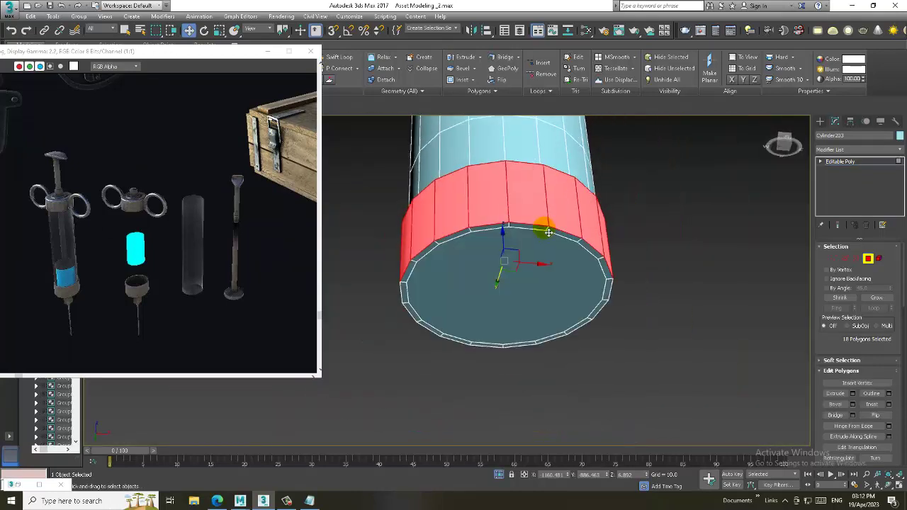
Step: Inset the barrel's bottom cap face twice to make a smaller centre face
{"action": "key", "text": "4"}
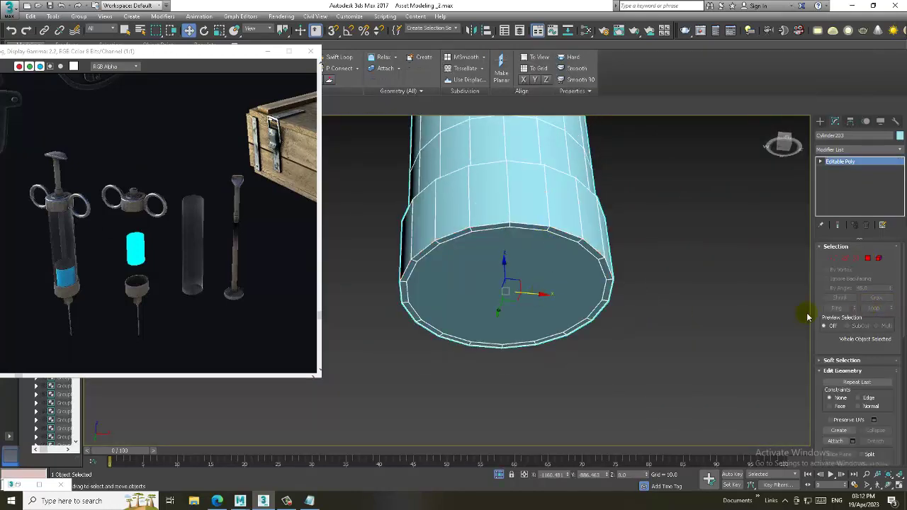
{"action": "key", "text": "4"}
{"action": "left_click", "coordinate": [606, 301]}
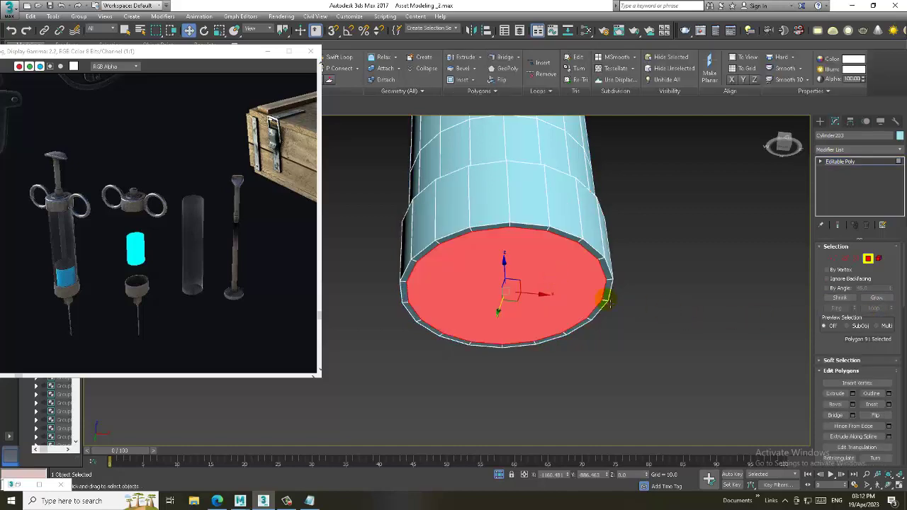
{"action": "left_click", "coordinate": [889, 405]}
{"action": "left_click", "coordinate": [452, 313]}
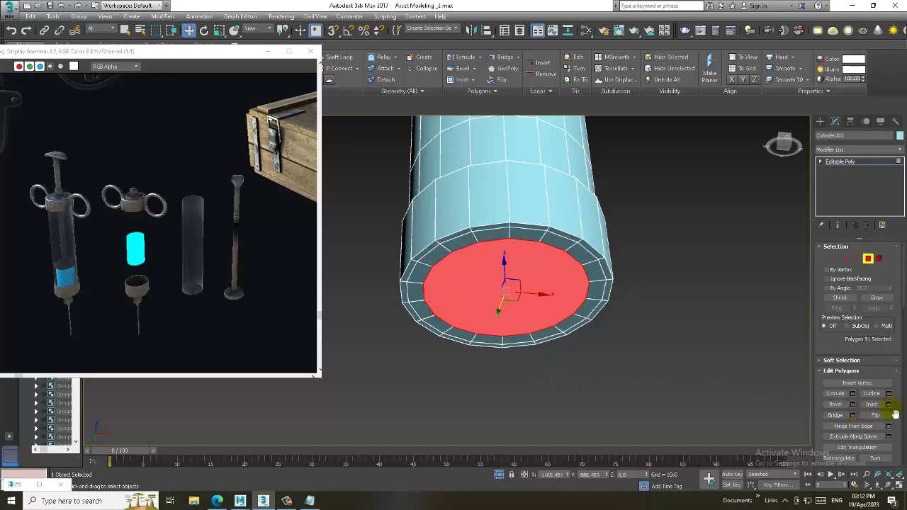
{"action": "left_click_drag", "start_coordinate": [517, 321], "coordinate": [512, 296]}
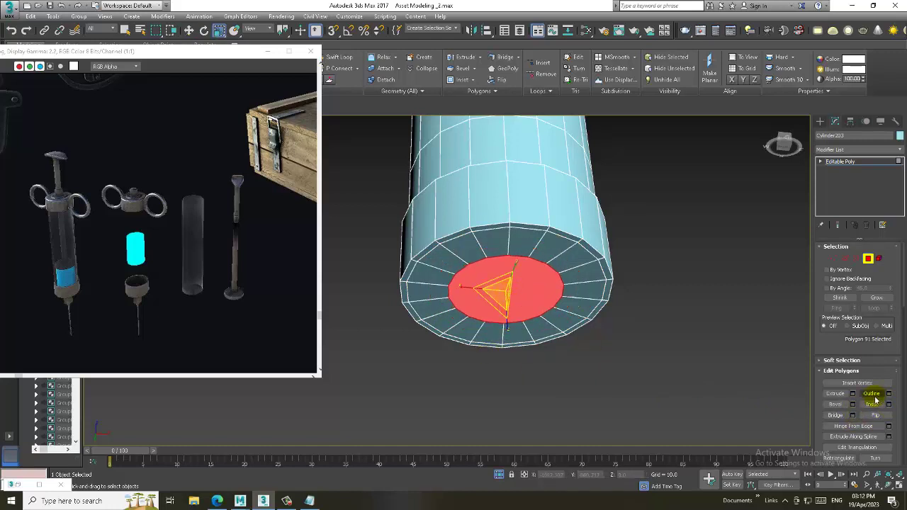
Step: Extrude the small bottom cap and scale it down around its centre
{"action": "left_click", "coordinate": [853, 393]}
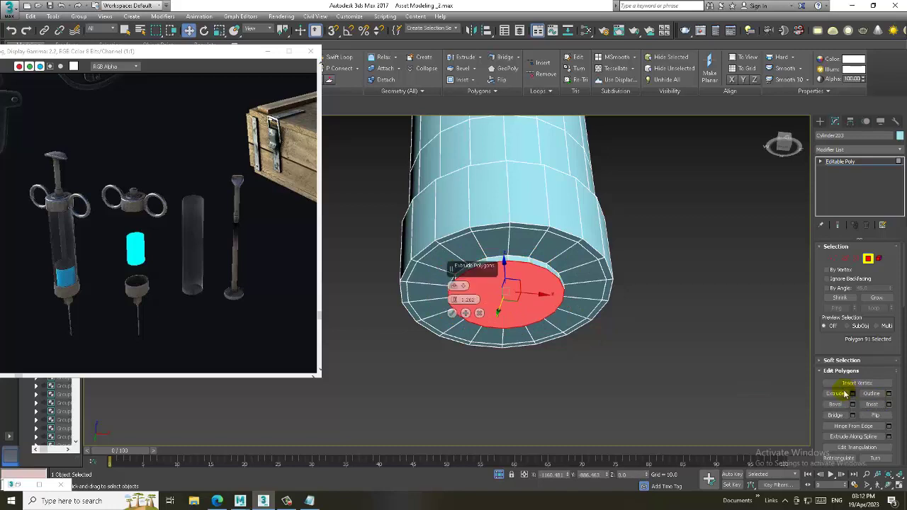
{"action": "mouse_move", "coordinate": [452, 300]}
{"action": "left_mouse_down"}
{"action": "mouse_move", "coordinate": [433, 188]}
{"action": "mouse_move", "coordinate": [448, 270]}
{"action": "left_mouse_up"}
{"action": "left_click", "coordinate": [452, 312]}
{"action": "key", "text": "f"}
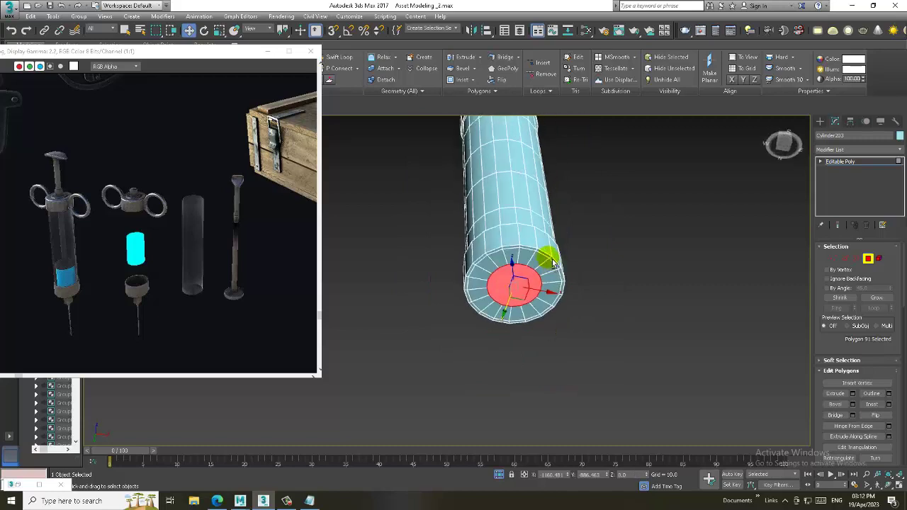
{"action": "middle_click_drag", "start_coordinate": [545, 330], "coordinate": [543, 251], "text": "alt"}
{"action": "scroll", "coordinate": [512, 293], "scroll_direction": "up", "scroll_amount": 2}
{"action": "left_click_drag", "start_coordinate": [512, 294], "coordinate": [539, 325]}
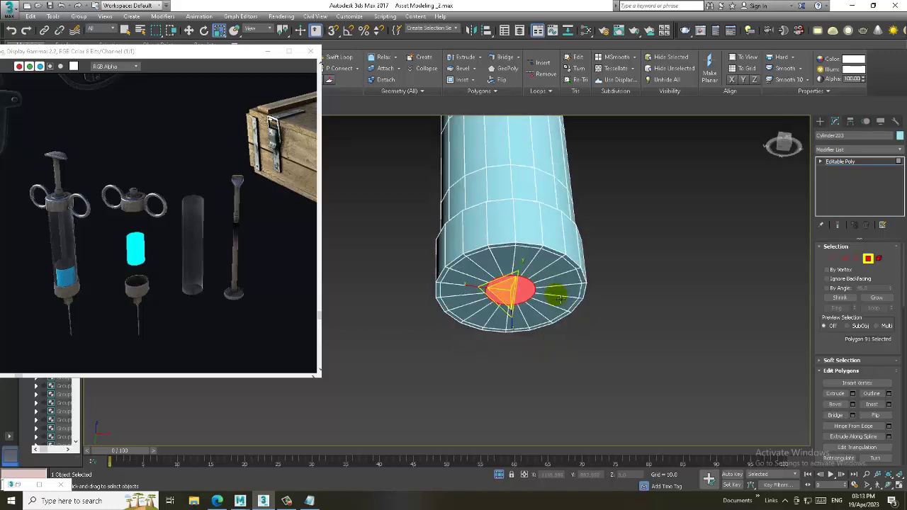
Step: Extrude the bottom cap downward into a nozzle
{"action": "middle_click_drag", "start_coordinate": [567, 263], "coordinate": [563, 227], "text": "alt"}
{"action": "key", "text": "w"}
{"action": "left_click", "coordinate": [853, 395]}
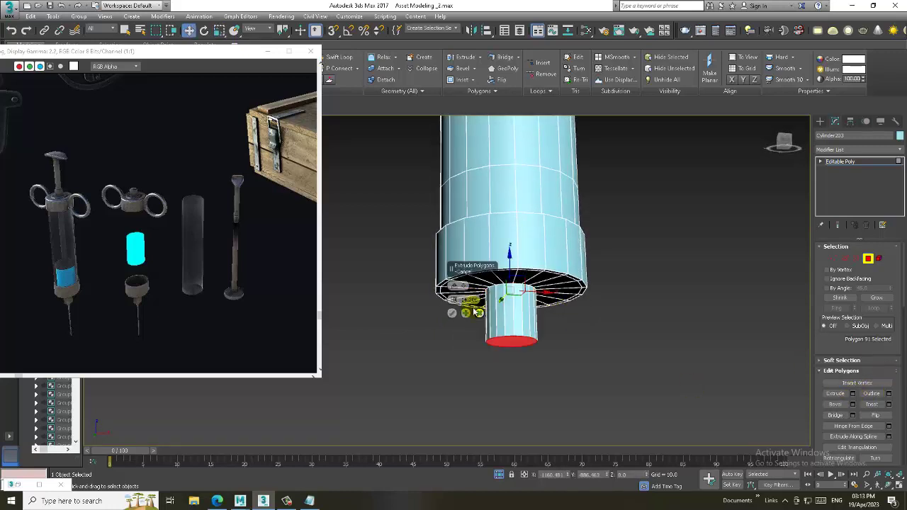
{"action": "left_click_drag", "start_coordinate": [462, 300], "coordinate": [461, 280]}
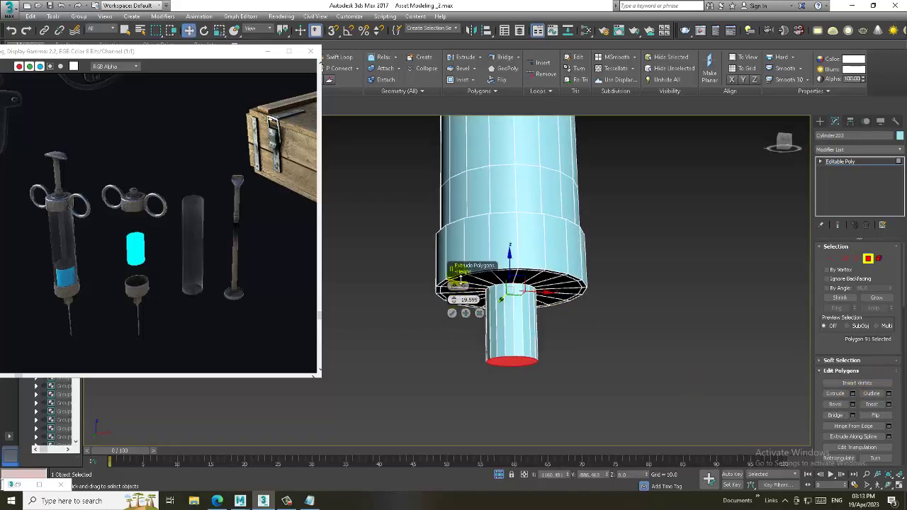
{"action": "left_click", "coordinate": [454, 314]}
Step: Bevel the nozzle's end so it tapers to a pointed tip
{"action": "scroll", "coordinate": [589, 347], "scroll_direction": "down", "scroll_amount": 5}
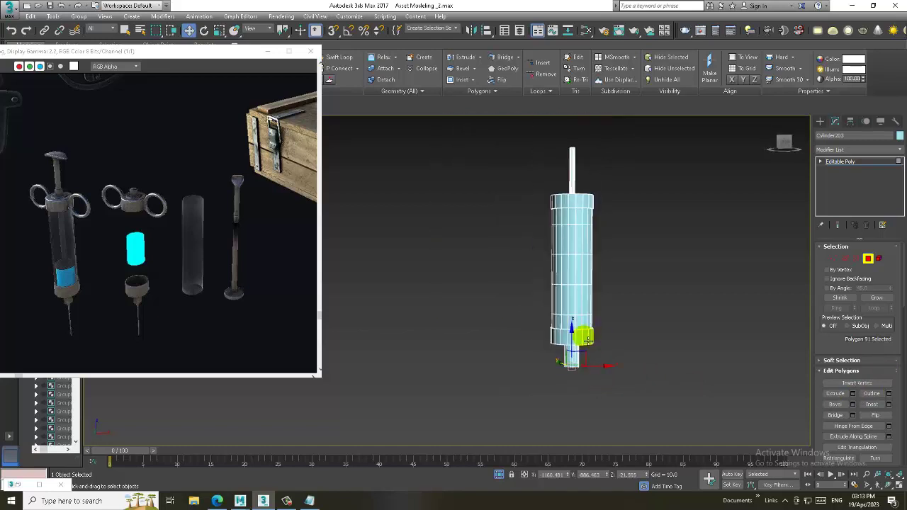
{"action": "mouse_move", "coordinate": [584, 334]}
{"action": "middle_mouse_down"}
{"action": "mouse_move", "coordinate": [550, 312]}
{"action": "mouse_move", "coordinate": [562, 277]}
{"action": "middle_mouse_up"}
{"action": "scroll", "coordinate": [567, 316], "scroll_direction": "up", "scroll_amount": 3}
{"action": "left_click", "coordinate": [854, 404]}
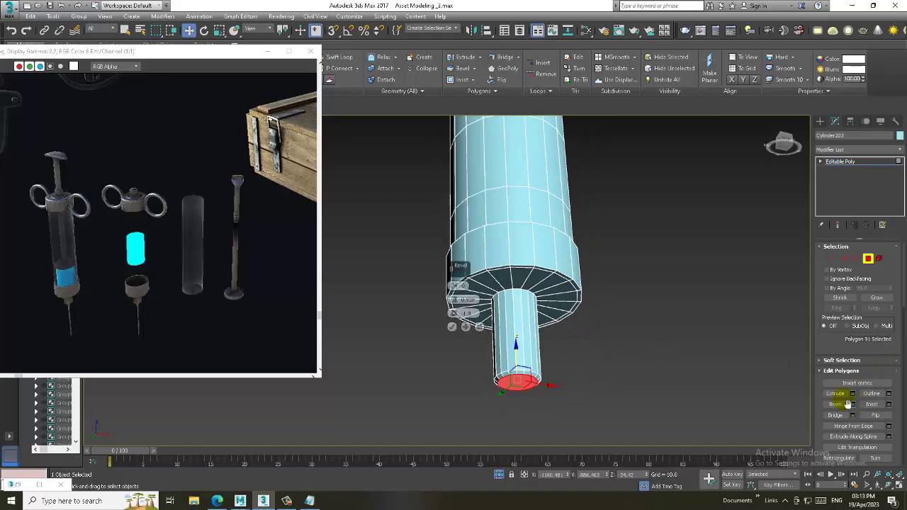
{"action": "left_click_drag", "start_coordinate": [457, 299], "coordinate": [464, 339]}
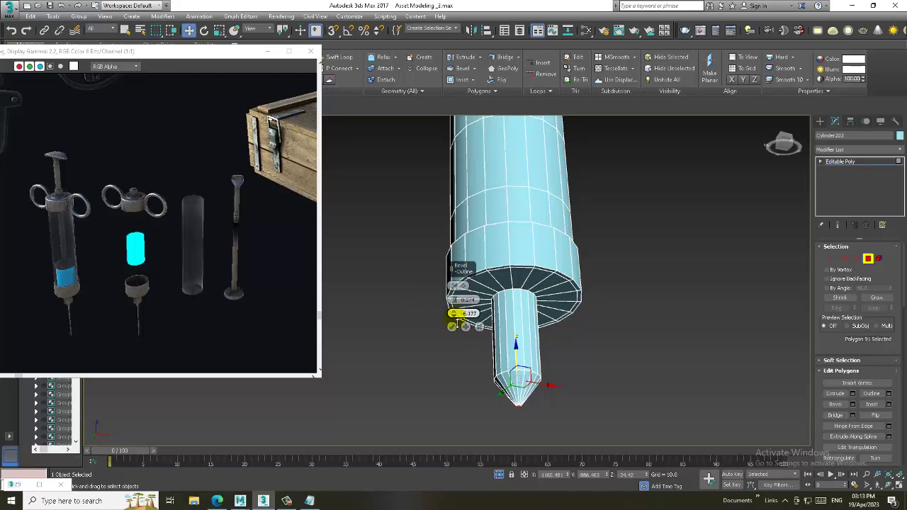
{"action": "left_click", "coordinate": [453, 326]}
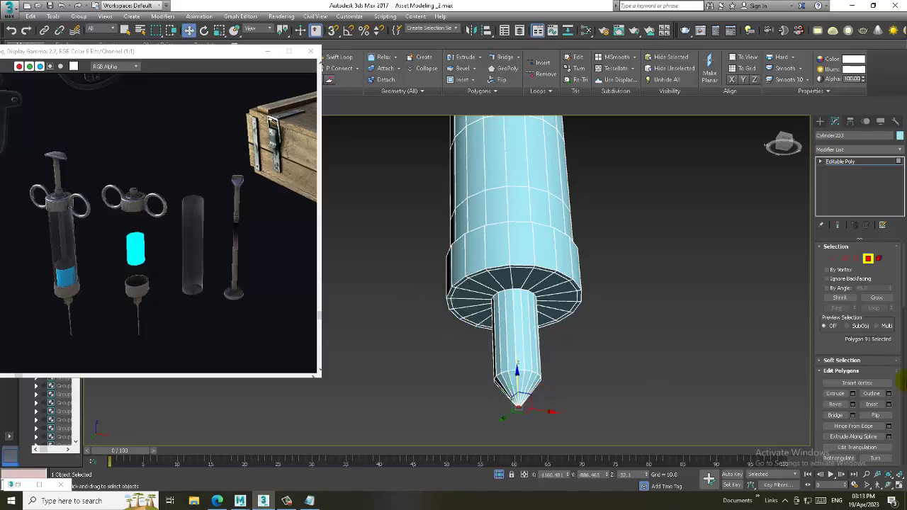
Step: Extrude the tip face out into a long thin needle
{"action": "left_click", "coordinate": [850, 394]}
{"action": "scroll", "coordinate": [624, 284], "scroll_direction": "down", "scroll_amount": 3}
{"action": "middle_click_drag", "start_coordinate": [638, 324], "coordinate": [553, 321], "text": "alt"}
{"action": "scroll", "coordinate": [578, 312], "scroll_direction": "up", "scroll_amount": 2}
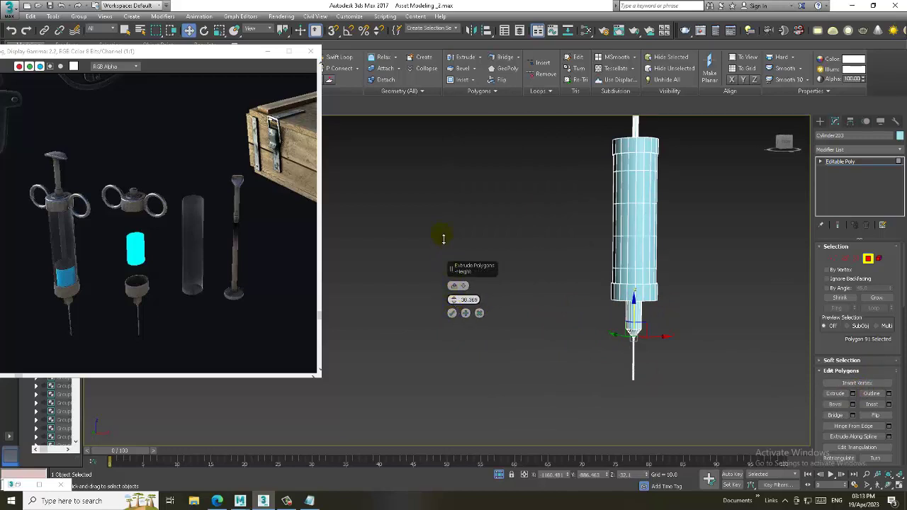
{"action": "left_click", "coordinate": [452, 314]}
Step: Frame the syringe in the front view, select the rod's top vertices, and switch to Create > Shapes
{"action": "middle_click_drag", "start_coordinate": [680, 241], "coordinate": [557, 297]}
{"action": "scroll", "coordinate": [546, 255], "scroll_direction": "down", "scroll_amount": 2}
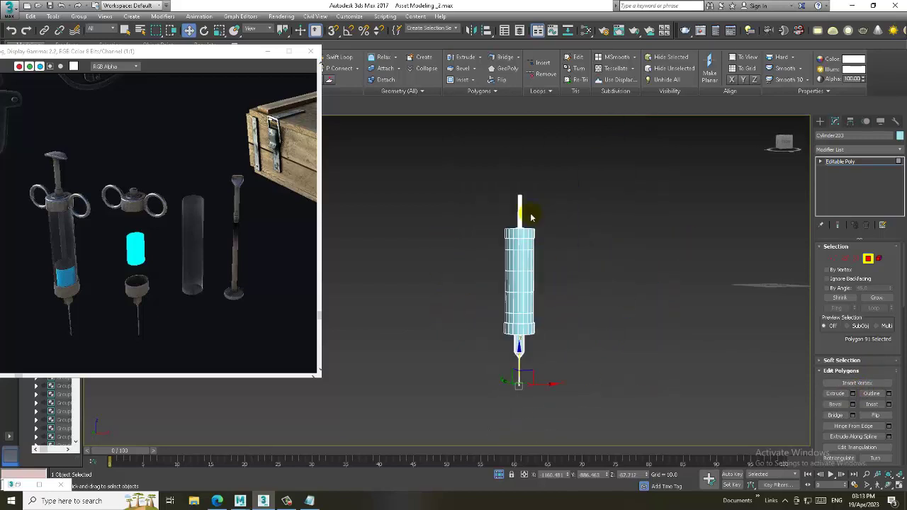
{"action": "middle_click_drag", "start_coordinate": [531, 208], "coordinate": [541, 249]}
{"action": "scroll", "coordinate": [541, 249], "scroll_direction": "up", "scroll_amount": 2}
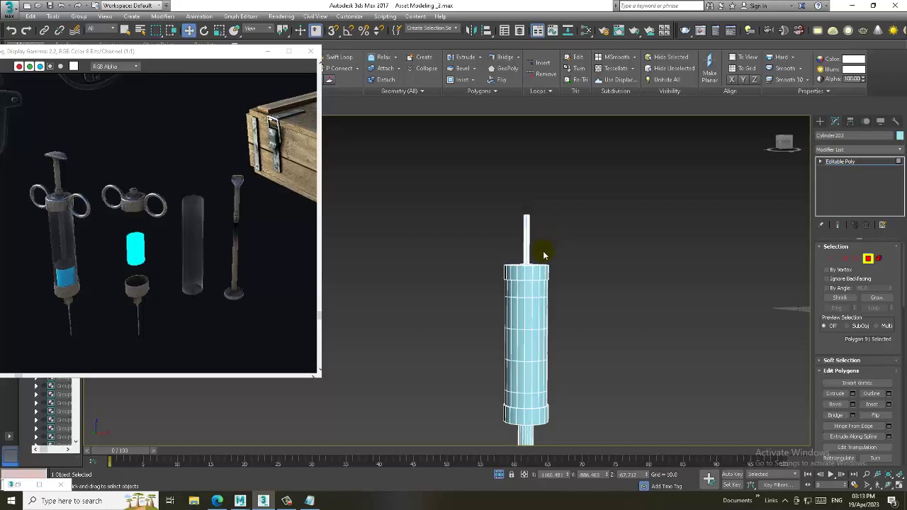
{"action": "key", "text": "1"}
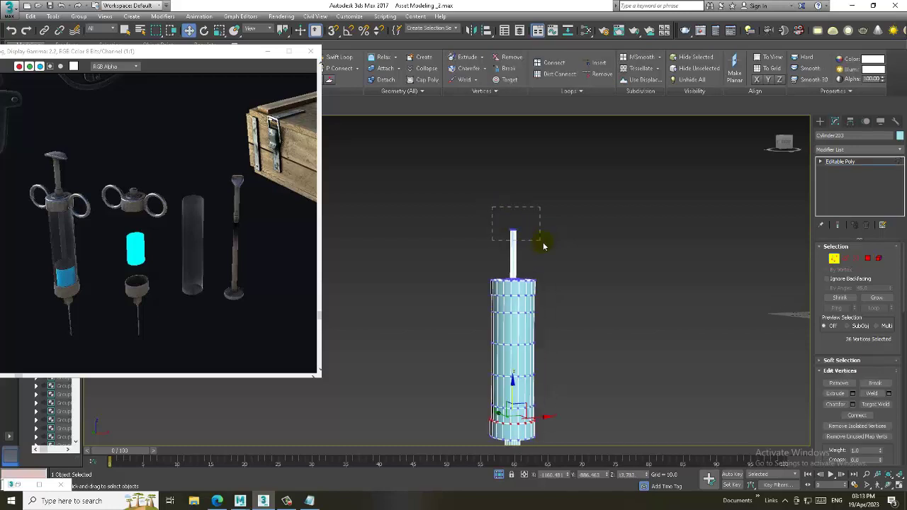
{"action": "left_click_drag", "start_coordinate": [490, 203], "coordinate": [543, 243]}
{"action": "key", "text": "alt+w"}
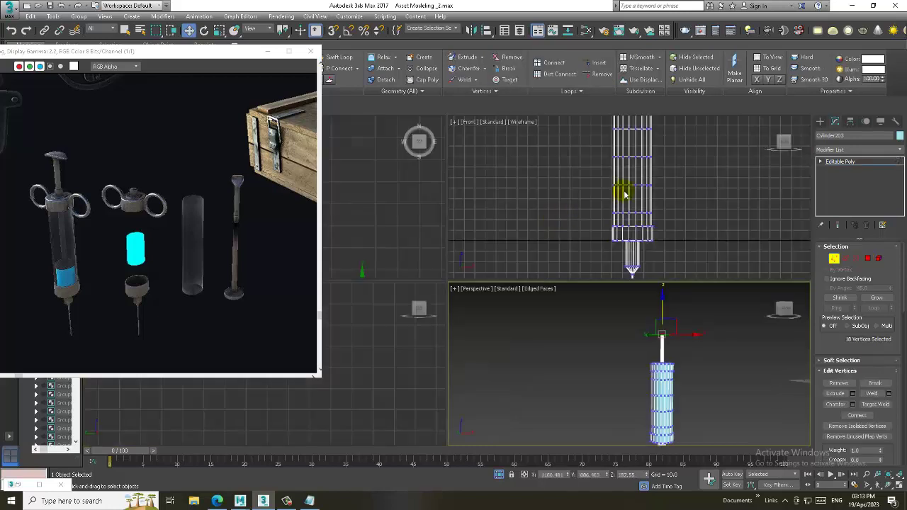
{"action": "key", "text": "alt+w"}
{"action": "scroll", "coordinate": [608, 165], "scroll_direction": "up", "scroll_amount": 3}
{"action": "middle_click_drag", "start_coordinate": [597, 217], "coordinate": [591, 243]}
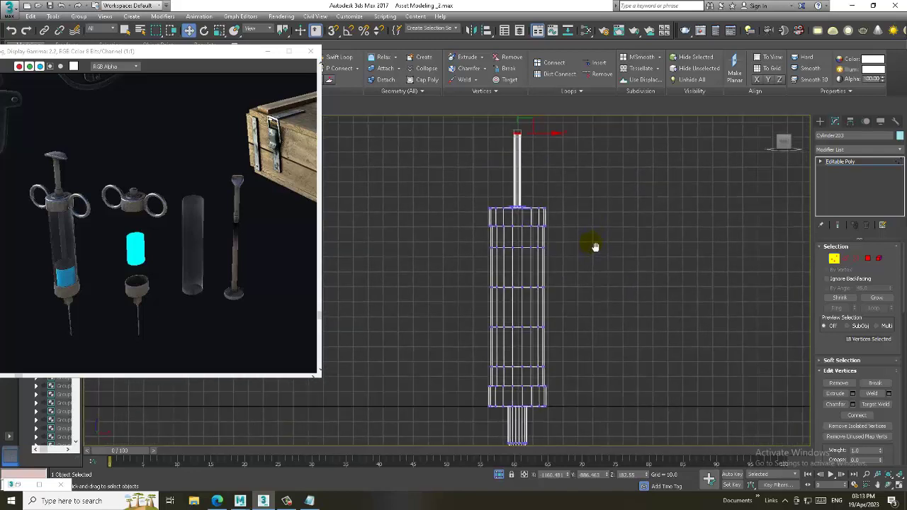
{"action": "left_click", "coordinate": [821, 125]}
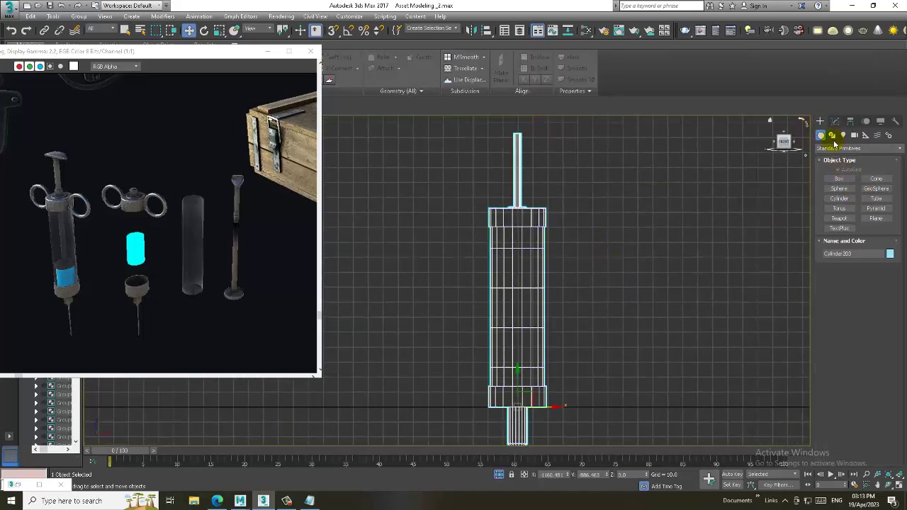
{"action": "left_click", "coordinate": [833, 134]}
Step: Draw a circle beside the barrel top and move it against the barrel edge
{"action": "left_click", "coordinate": [840, 196]}
{"action": "scroll", "coordinate": [562, 235], "scroll_direction": "up", "scroll_amount": 2}
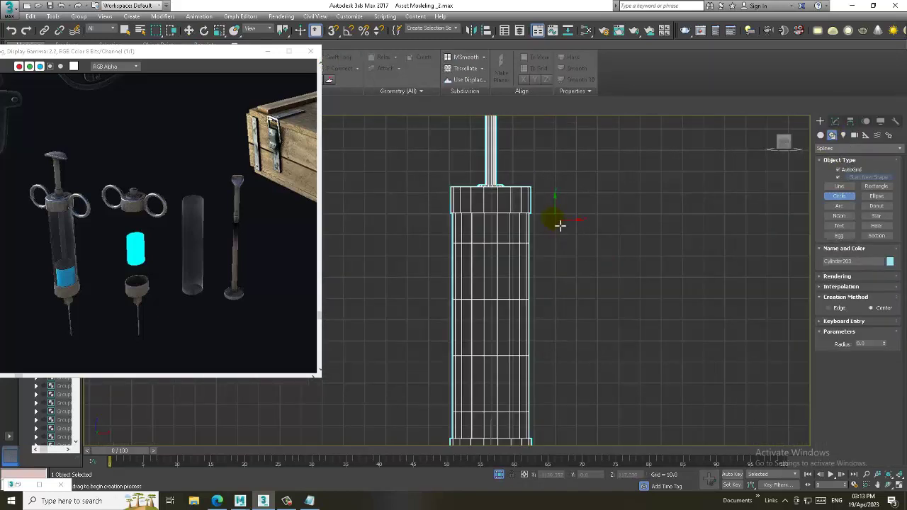
{"action": "left_click_drag", "start_coordinate": [561, 212], "coordinate": [589, 228]}
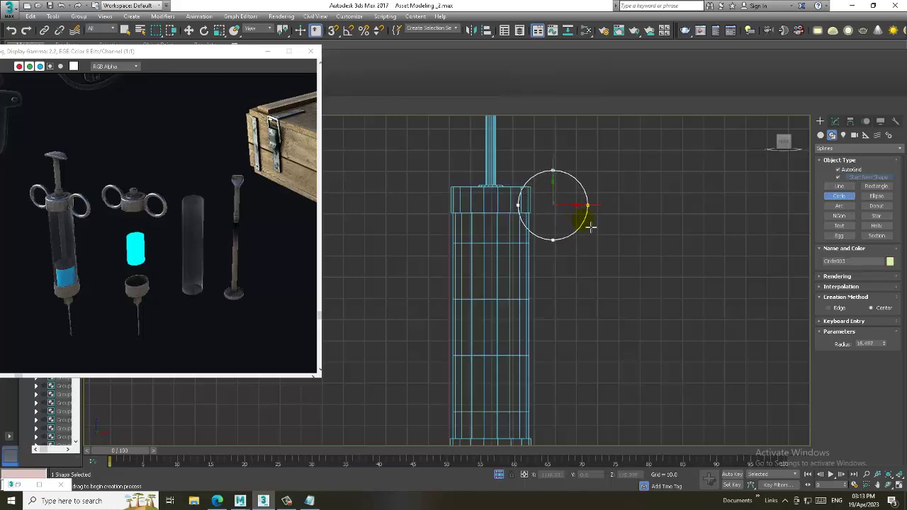
{"action": "key", "text": "w"}
{"action": "left_click_drag", "start_coordinate": [583, 205], "coordinate": [598, 210]}
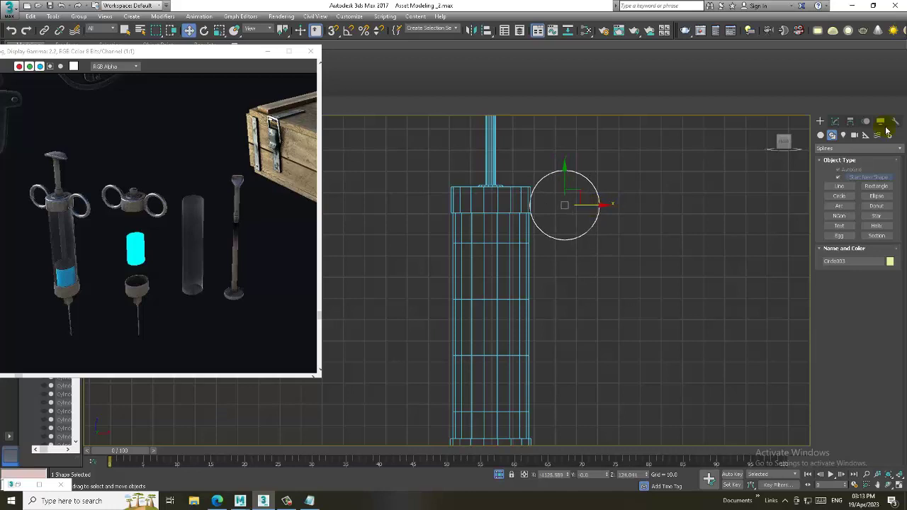
Step: Enable In Viewport rendering on the circle with thickness 2.03
{"action": "left_click", "coordinate": [836, 123]}
{"action": "left_click", "coordinate": [826, 246]}
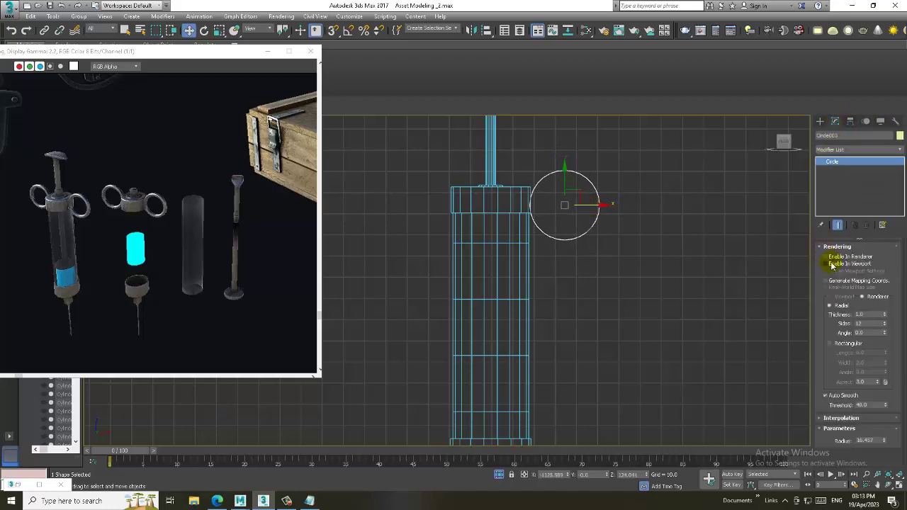
{"action": "left_click", "coordinate": [835, 264]}
{"action": "left_click_drag", "start_coordinate": [883, 321], "coordinate": [882, 271]}
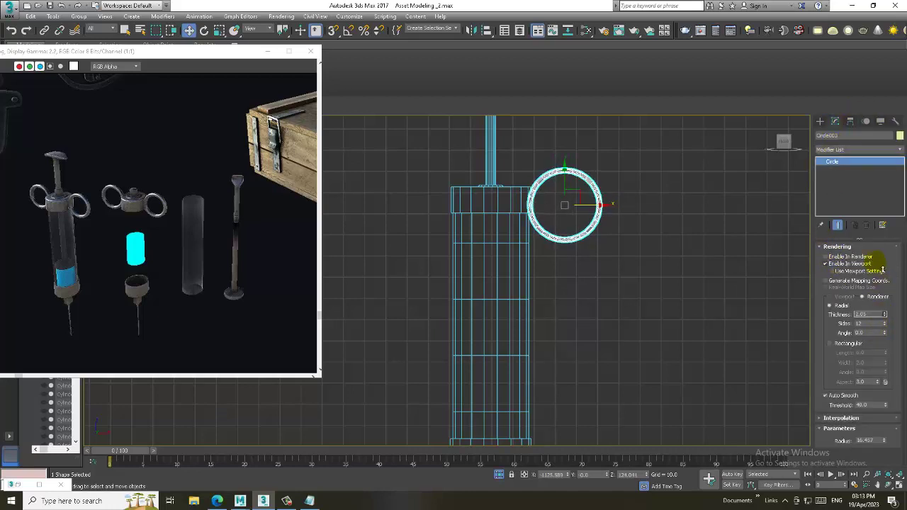
Step: Shift-drag a copy of the ring to the barrel's left side in perspective view
{"action": "key", "text": "alt+w"}
{"action": "key", "text": "z"}
{"action": "key", "text": "alt+w"}
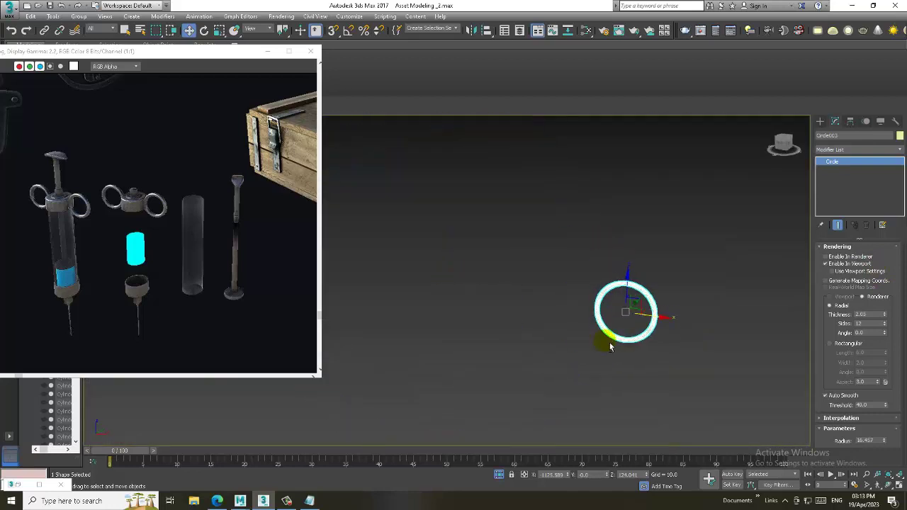
{"action": "scroll", "coordinate": [603, 344], "scroll_direction": "down", "scroll_amount": 3}
{"action": "scroll", "coordinate": [624, 337], "scroll_direction": "down", "scroll_amount": 3}
{"action": "scroll", "coordinate": [696, 322], "scroll_direction": "down", "scroll_amount": 1}
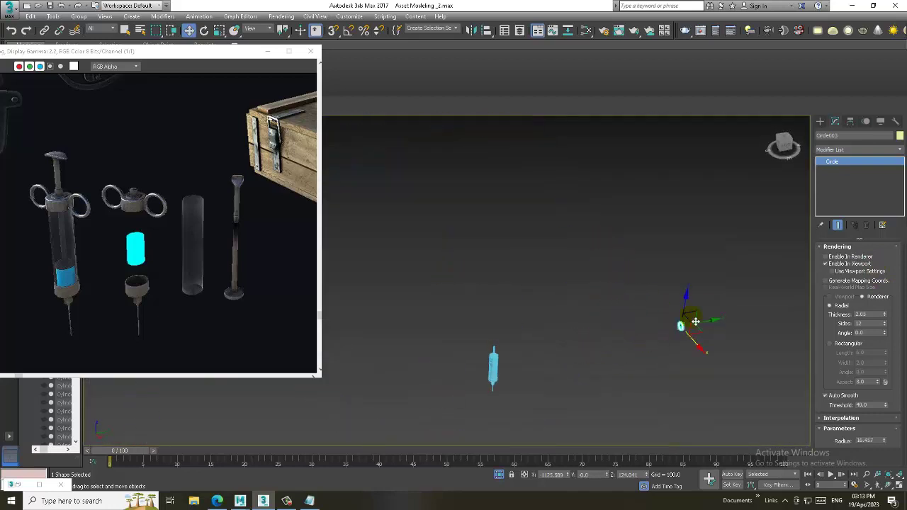
{"action": "scroll", "coordinate": [532, 370], "scroll_direction": "up", "scroll_amount": 5}
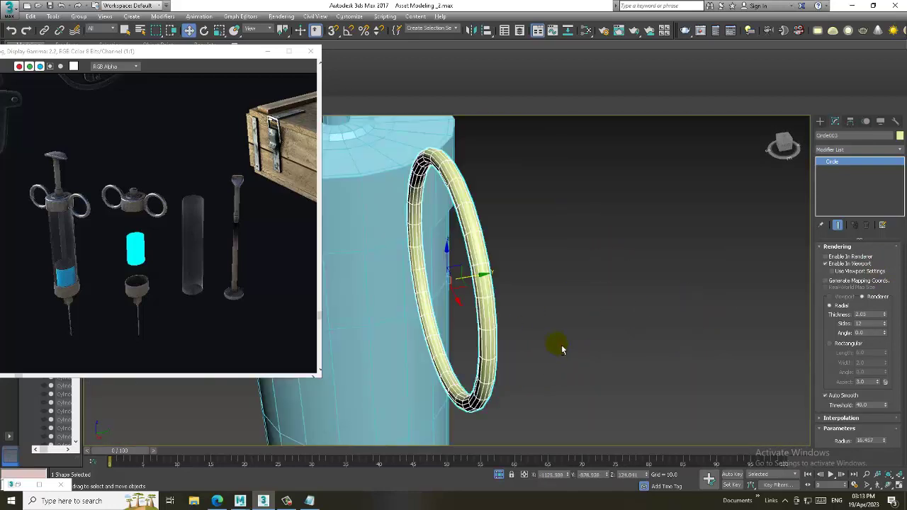
{"action": "scroll", "coordinate": [557, 344], "scroll_direction": "down", "scroll_amount": 1}
{"action": "middle_click_drag", "start_coordinate": [599, 315], "coordinate": [613, 313]}
{"action": "scroll", "coordinate": [581, 300], "scroll_direction": "down", "scroll_amount": 1}
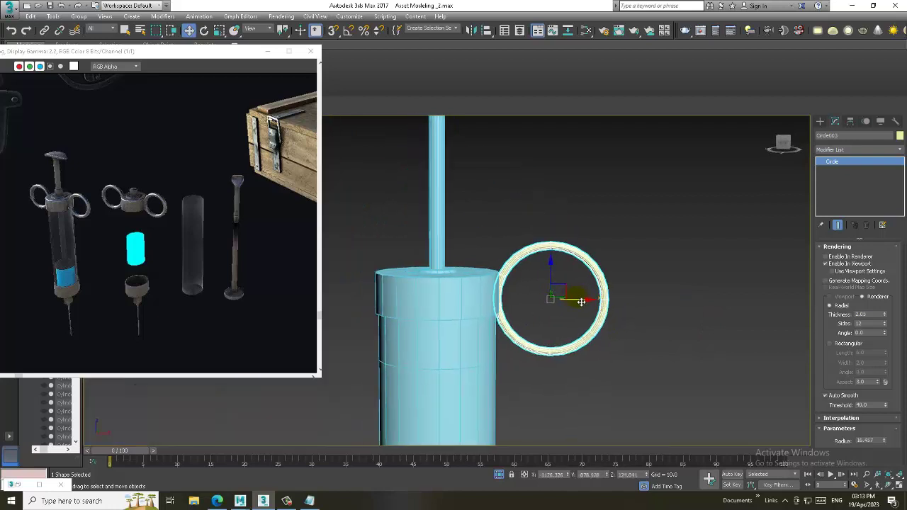
{"action": "scroll", "coordinate": [585, 269], "scroll_direction": "down", "scroll_amount": 3}
{"action": "scroll", "coordinate": [611, 262], "scroll_direction": "down", "scroll_amount": 1}
{"action": "scroll", "coordinate": [610, 263], "scroll_direction": "up", "scroll_amount": 1}
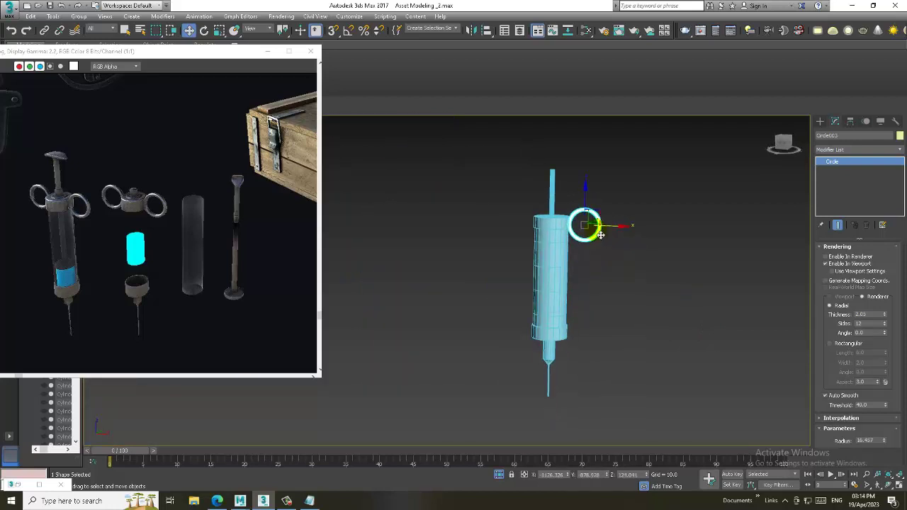
{"action": "scroll", "coordinate": [594, 222], "scroll_direction": "up", "scroll_amount": 2}
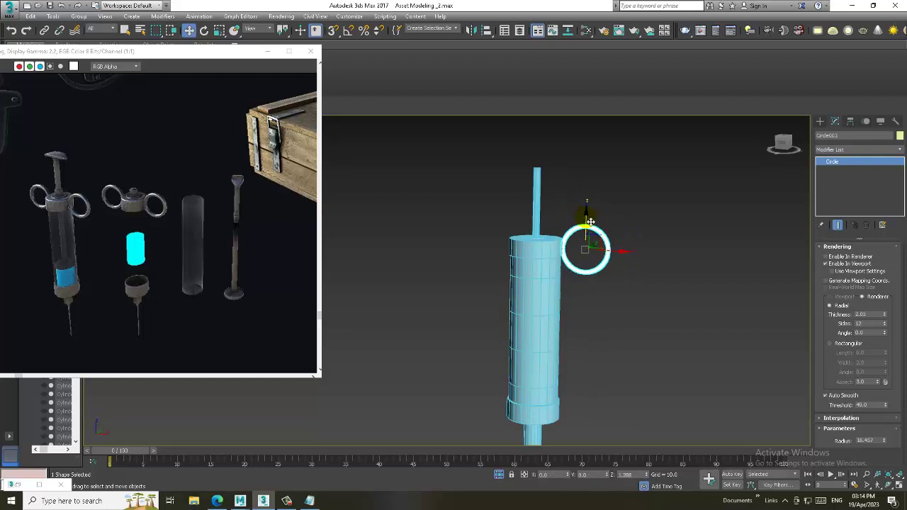
{"action": "left_click_drag", "start_coordinate": [622, 253], "coordinate": [527, 253], "text": "shift"}
{"action": "left_click", "coordinate": [457, 292]}
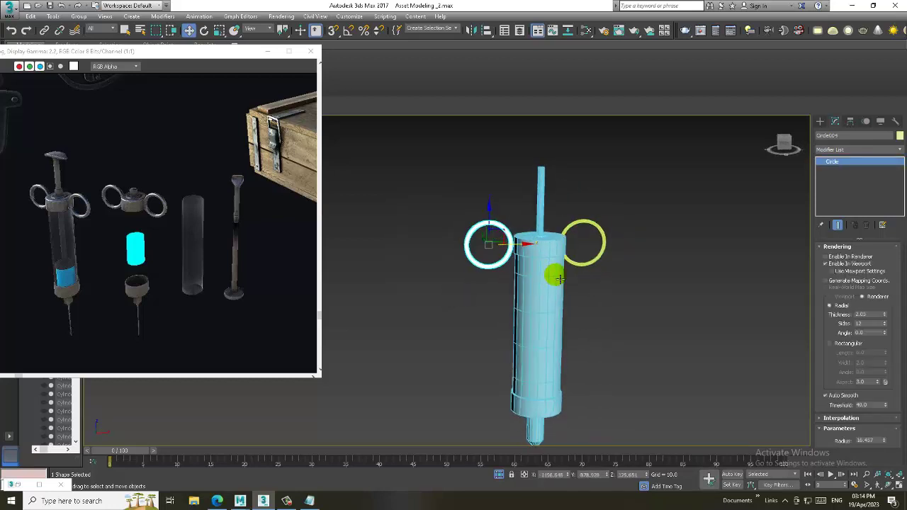
Step: Select both finger rings and nudge them into alignment in the top view
{"action": "middle_click_drag", "start_coordinate": [552, 274], "coordinate": [489, 227], "text": "alt"}
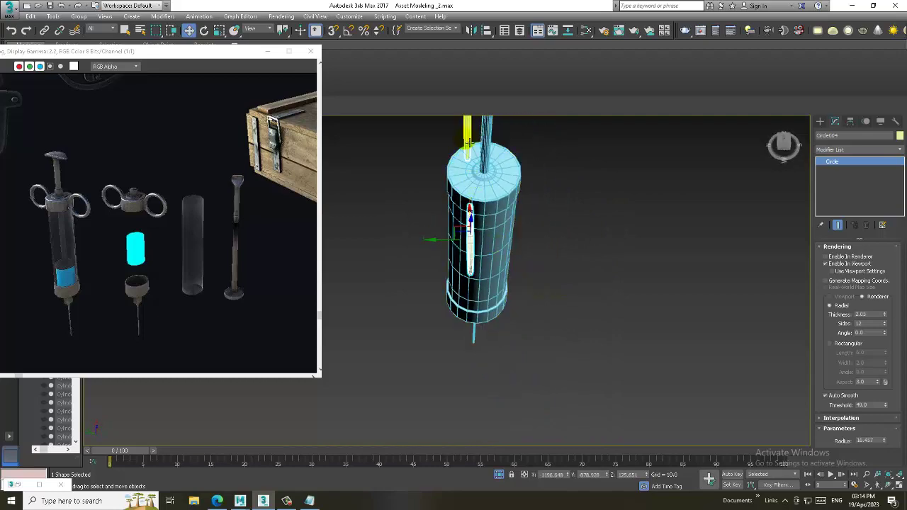
{"action": "left_click", "coordinate": [470, 142], "text": "ctrl"}
{"action": "key", "text": "alt+w"}
{"action": "right_click", "coordinate": [379, 197]}
{"action": "key", "text": "alt+w"}
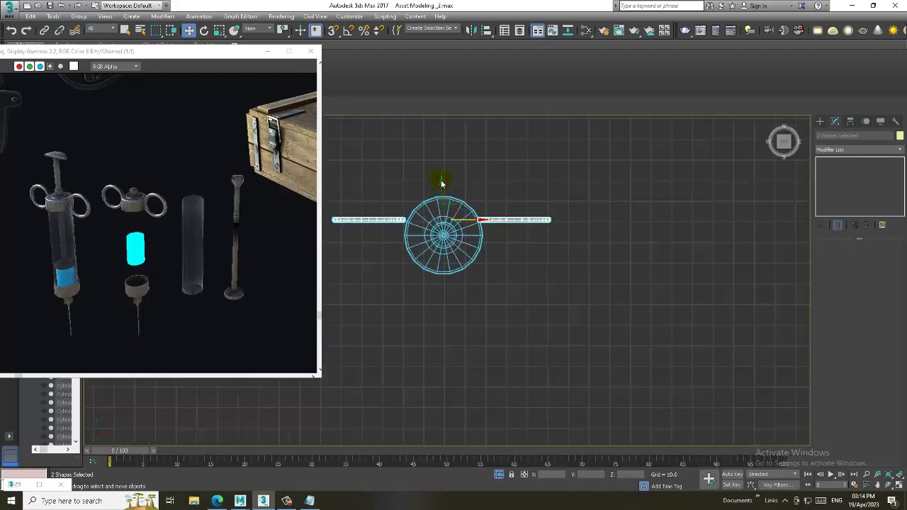
{"action": "scroll", "coordinate": [454, 184], "scroll_direction": "up", "scroll_amount": 2}
{"action": "scroll", "coordinate": [475, 219], "scroll_direction": "up", "scroll_amount": 2}
{"action": "left_click_drag", "start_coordinate": [478, 223], "coordinate": [481, 226]}
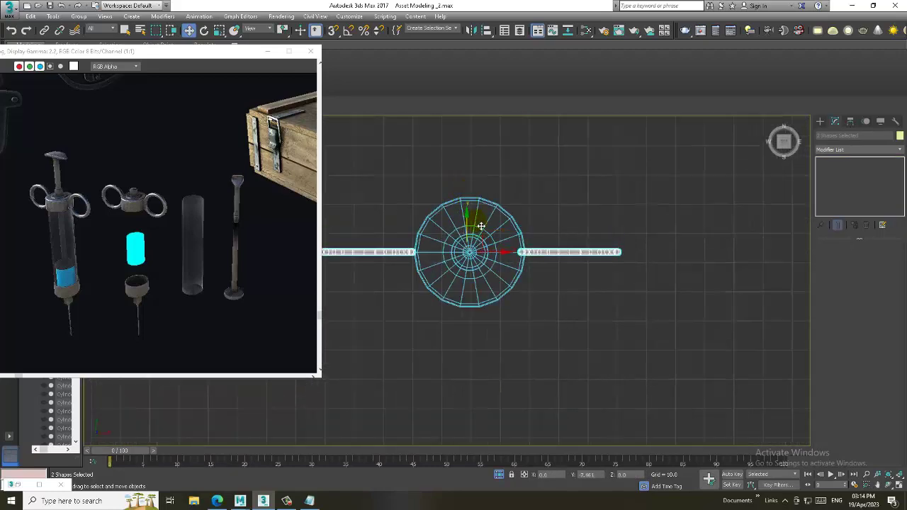
{"action": "left_click", "coordinate": [547, 255]}
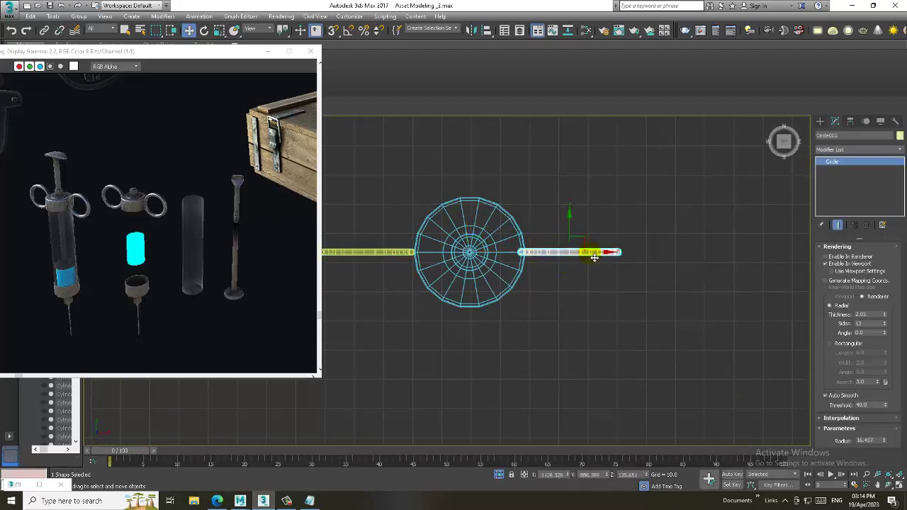
{"action": "left_click", "coordinate": [409, 255]}
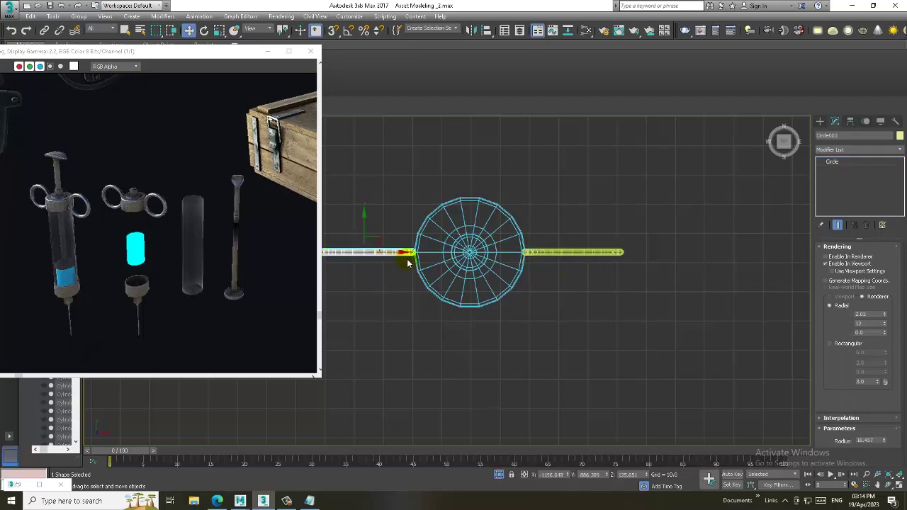
{"action": "key", "text": "super+shift"}
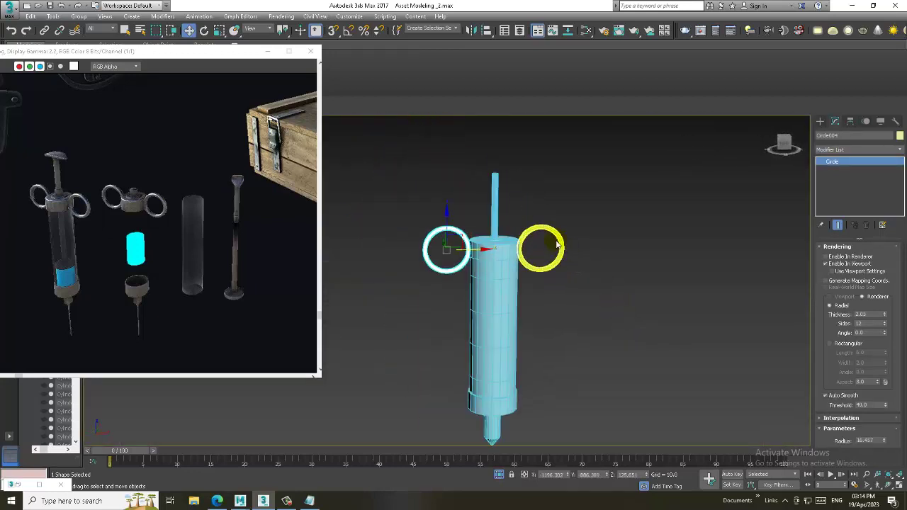
Step: Open Geometry > Standard Primitives and start the Box tool
{"action": "scroll", "coordinate": [557, 221], "scroll_direction": "up", "scroll_amount": 4}
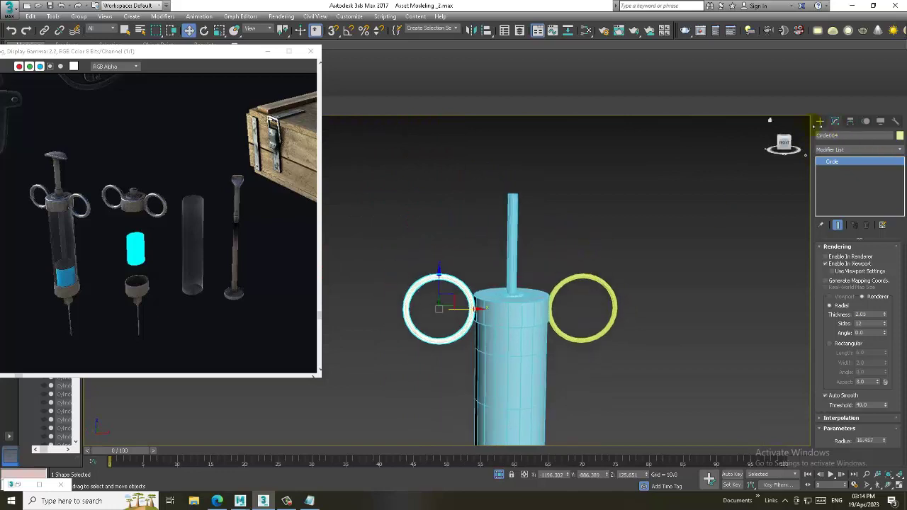
{"action": "left_click", "coordinate": [820, 122]}
{"action": "left_click", "coordinate": [822, 135]}
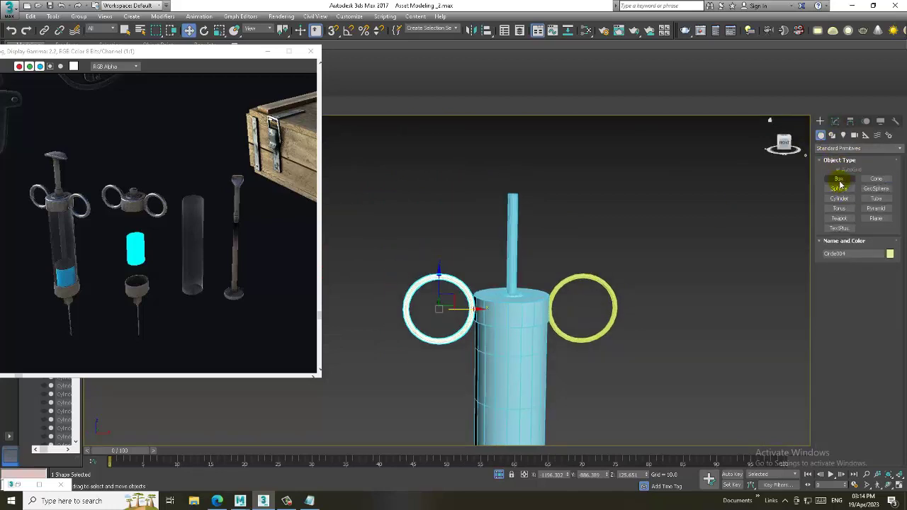
{"action": "left_click", "coordinate": [839, 178]}
{"action": "key", "text": "alt+w"}
Step: Draw a flat box over the barrel in the top view and raise it to the plunger top
{"action": "right_click", "coordinate": [399, 223]}
{"action": "key", "text": "alt+w"}
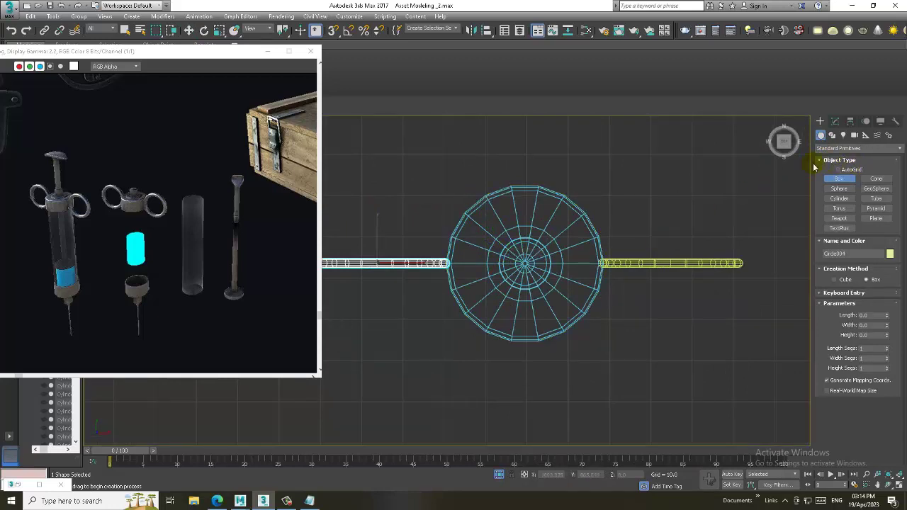
{"action": "left_click_drag", "start_coordinate": [475, 242], "coordinate": [584, 290]}
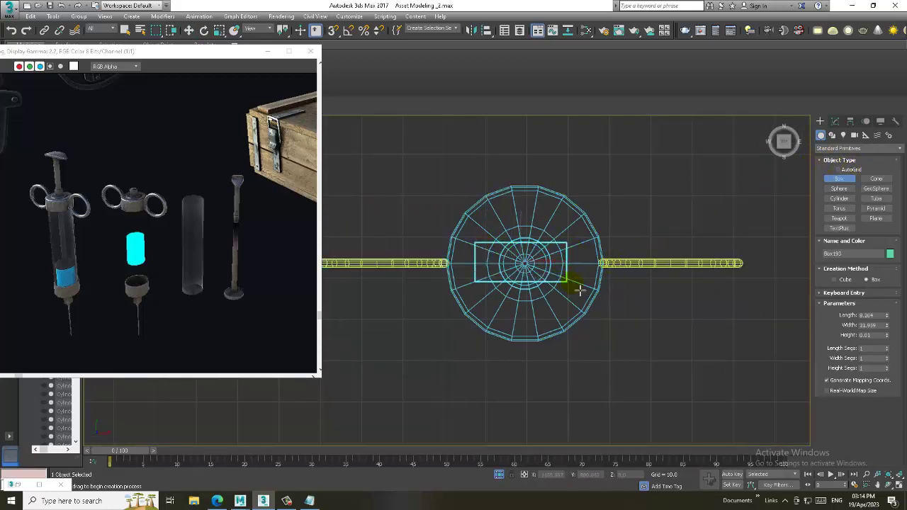
{"action": "left_click", "coordinate": [584, 288]}
{"action": "key", "text": "w"}
{"action": "key", "text": "alt+w"}
{"action": "right_click", "coordinate": [709, 319]}
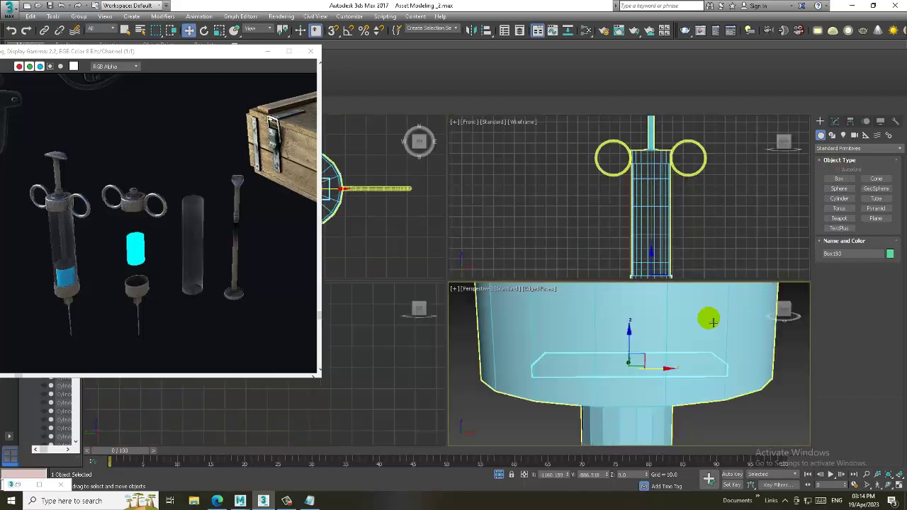
{"action": "key", "text": "alt+w"}
{"action": "scroll", "coordinate": [653, 311], "scroll_direction": "down", "scroll_amount": 3}
{"action": "scroll", "coordinate": [638, 305], "scroll_direction": "down", "scroll_amount": 2}
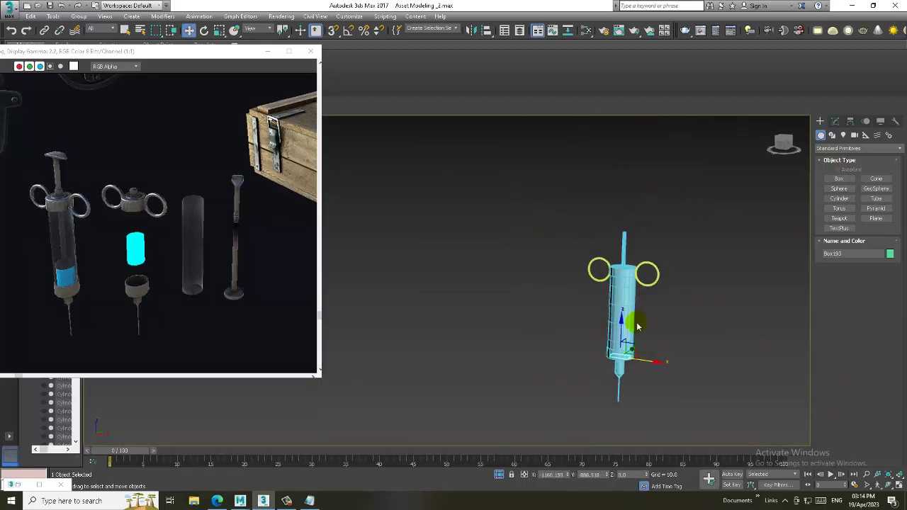
{"action": "left_click_drag", "start_coordinate": [626, 225], "coordinate": [629, 207]}
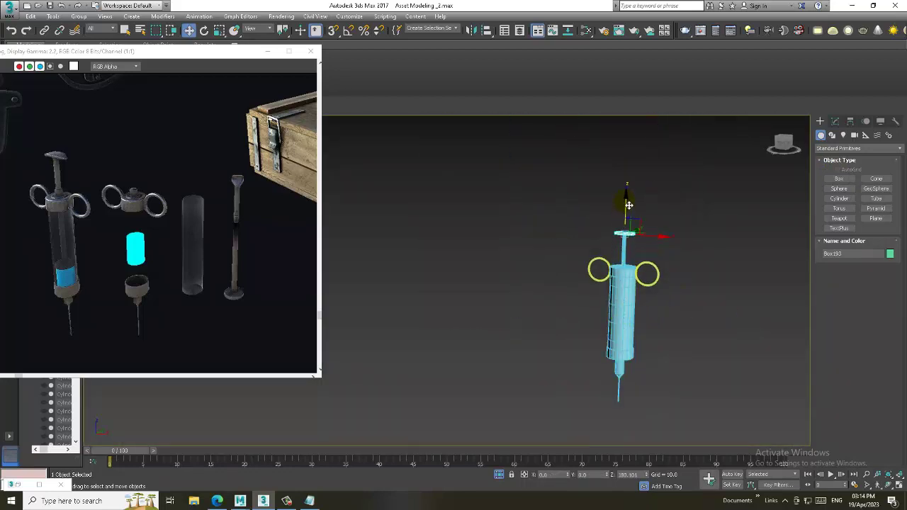
Step: Inspect the new box from several views and isolate it in the top view
{"action": "key", "text": "z"}
{"action": "mouse_move", "coordinate": [531, 259]}
{"action": "middle_mouse_down", "text": "alt"}
{"action": "mouse_move", "coordinate": [502, 217]}
{"action": "mouse_move", "coordinate": [437, 213]}
{"action": "mouse_move", "coordinate": [519, 242]}
{"action": "middle_mouse_up", "text": "alt"}
{"action": "key", "text": "F3"}
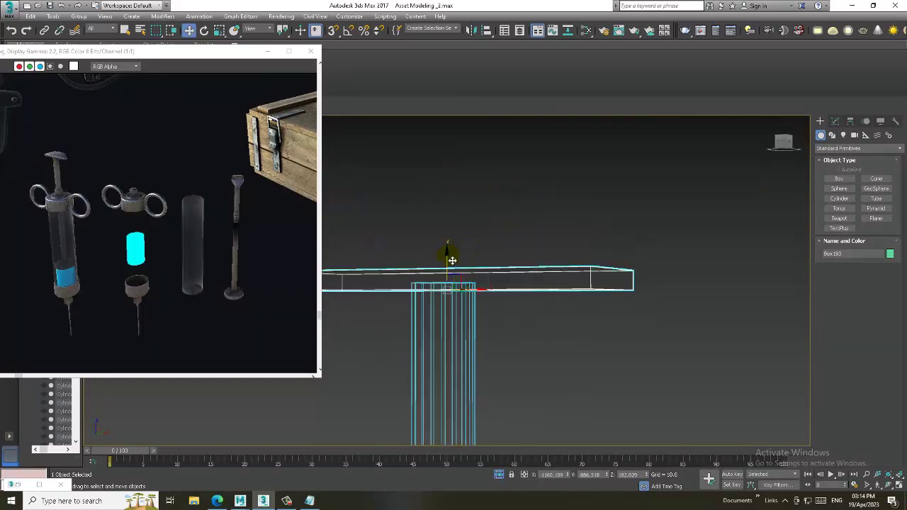
{"action": "key", "text": "F3"}
{"action": "mouse_move", "coordinate": [452, 256]}
{"action": "middle_mouse_down", "text": "alt"}
{"action": "mouse_move", "coordinate": [531, 307]}
{"action": "mouse_move", "coordinate": [550, 287]}
{"action": "mouse_move", "coordinate": [526, 283]}
{"action": "mouse_move", "coordinate": [518, 269]}
{"action": "mouse_move", "coordinate": [531, 288]}
{"action": "middle_mouse_up", "text": "alt"}
{"action": "key", "text": "alt+w"}
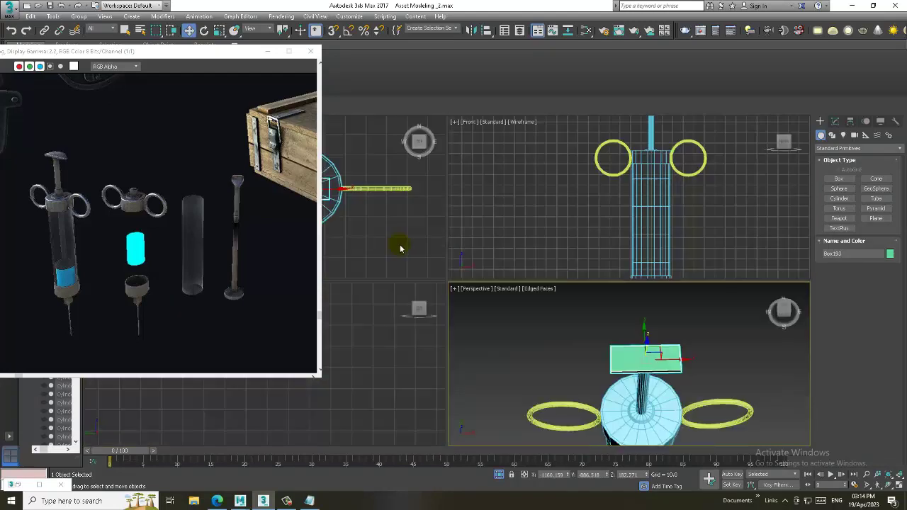
{"action": "middle_click", "coordinate": [400, 248]}
{"action": "key", "text": "alt+w"}
{"action": "scroll", "coordinate": [500, 226], "scroll_direction": "down", "scroll_amount": 5}
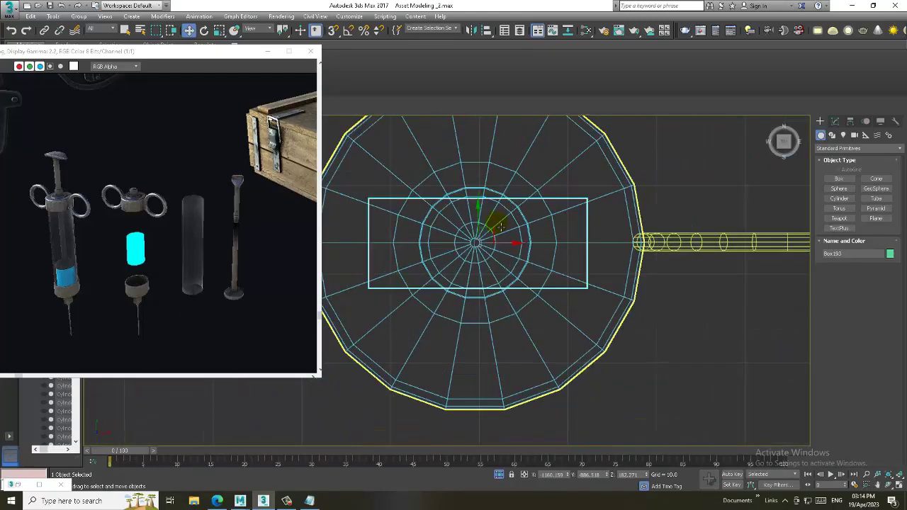
{"action": "key", "text": "alt+q"}
{"action": "scroll", "coordinate": [538, 220], "scroll_direction": "down", "scroll_amount": 3}
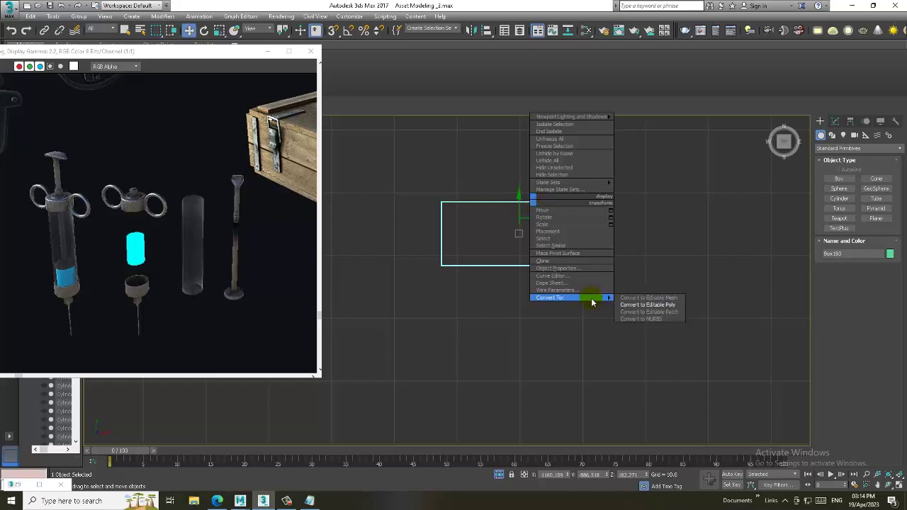
Step: Convert the box to Editable Poly and connect two edges across its long sides
{"action": "left_click", "coordinate": [660, 305]}
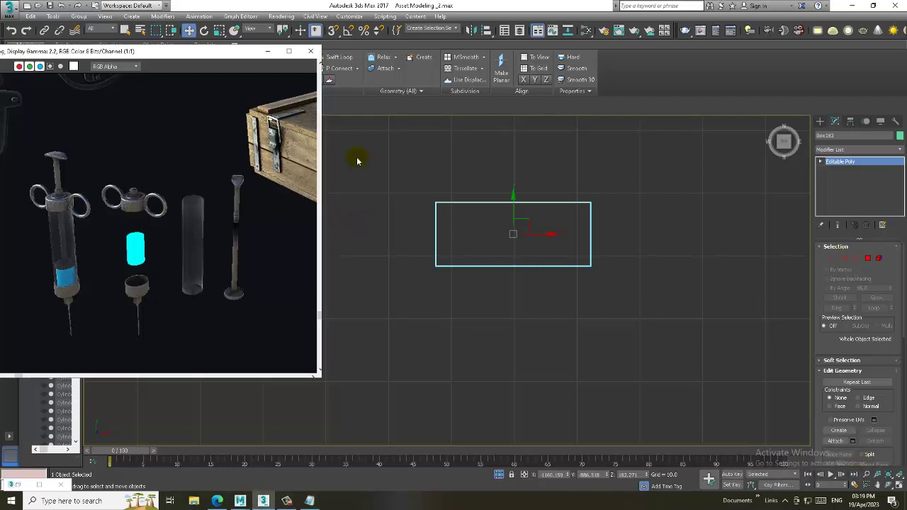
{"action": "left_click", "coordinate": [499, 218]}
{"action": "left_click_drag", "start_coordinate": [486, 173], "coordinate": [547, 377]}
{"action": "left_click", "coordinate": [845, 258]}
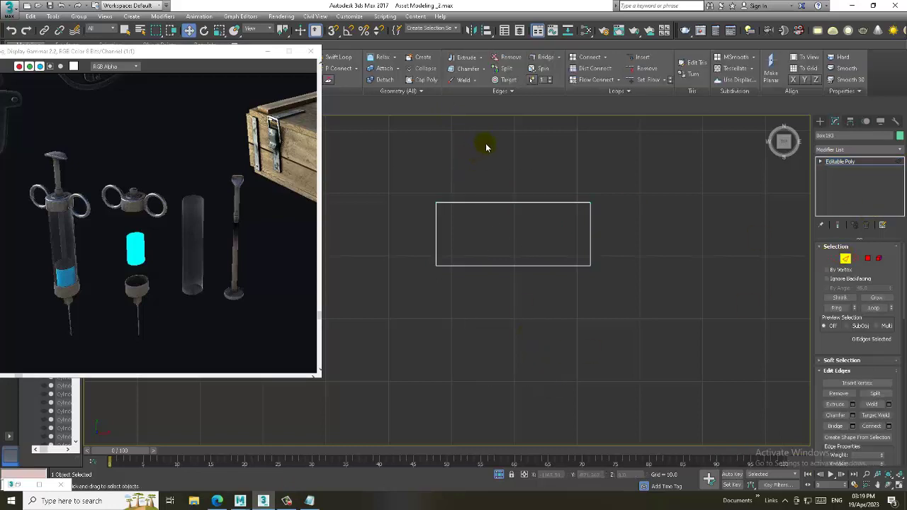
{"action": "left_click_drag", "start_coordinate": [486, 141], "coordinate": [560, 334]}
{"action": "left_click", "coordinate": [890, 426]}
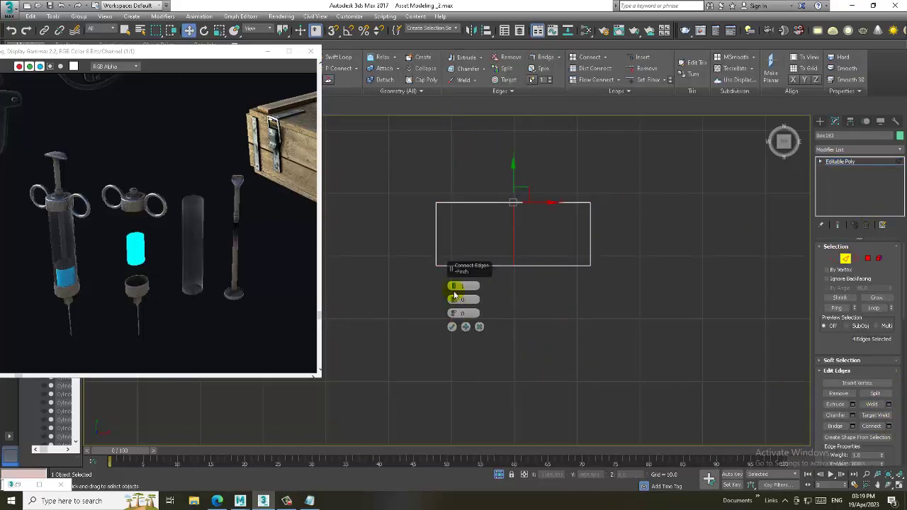
{"action": "left_click", "coordinate": [452, 326]}
Step: Scale the end vertices inward to taper the pad, then connect more edges across it
{"action": "key", "text": "1"}
{"action": "left_click_drag", "start_coordinate": [405, 151], "coordinate": [472, 314]}
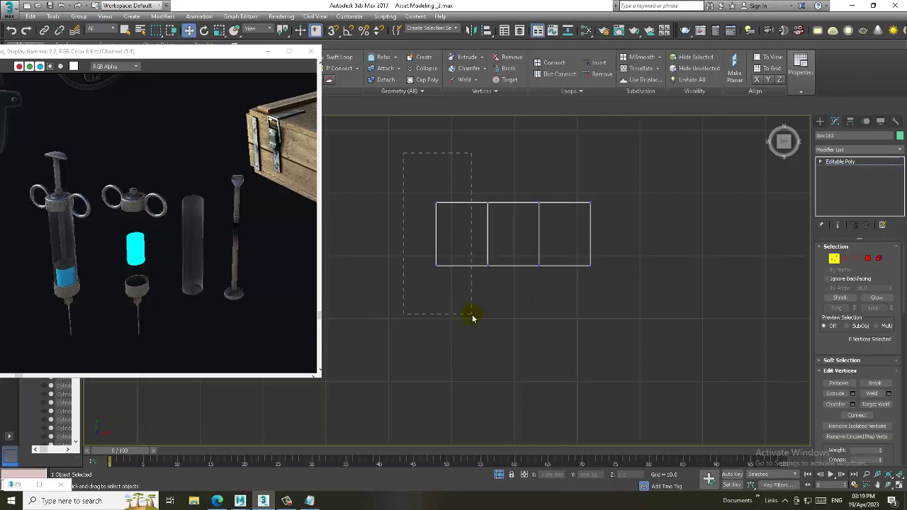
{"action": "key", "text": "r"}
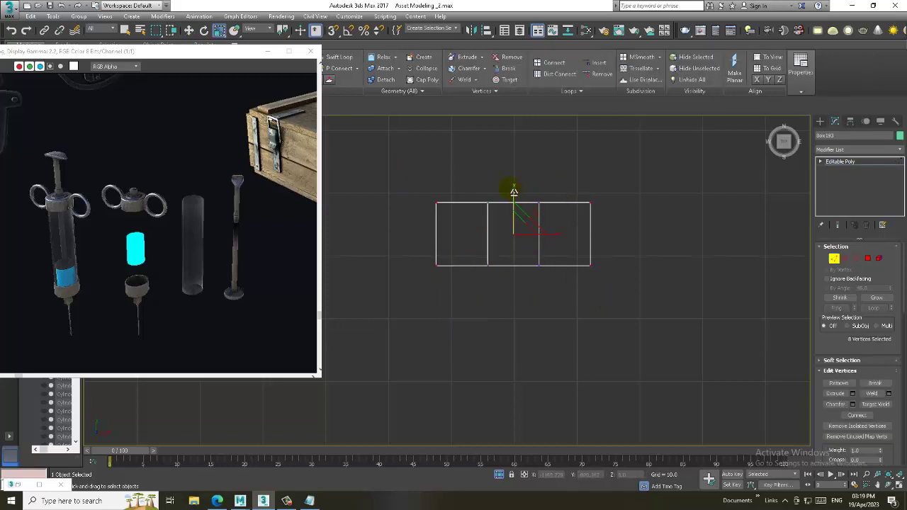
{"action": "left_click_drag", "start_coordinate": [513, 191], "coordinate": [518, 208]}
{"action": "key", "text": "w"}
{"action": "key", "text": "2"}
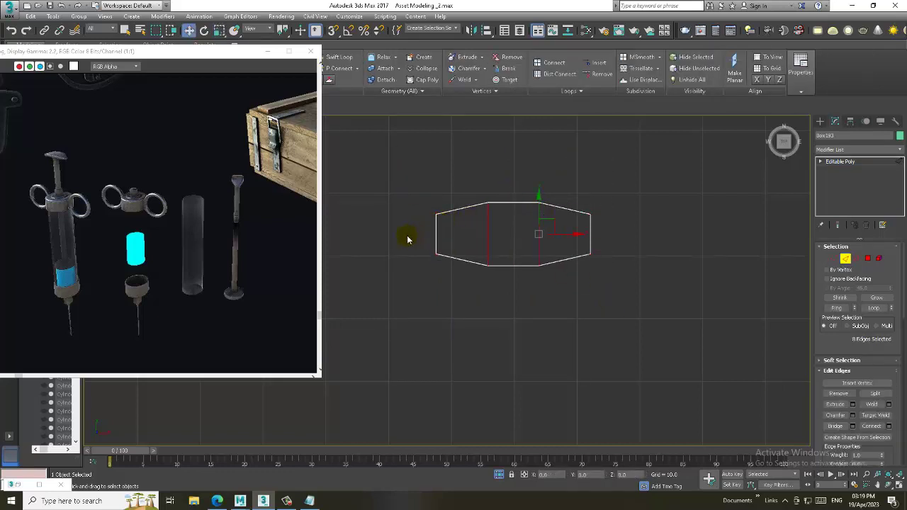
{"action": "left_click", "coordinate": [891, 426]}
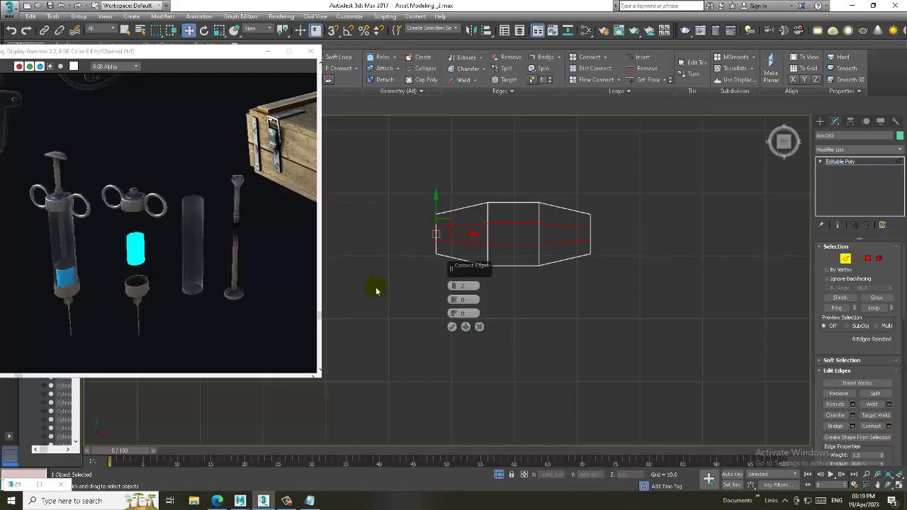
{"action": "left_click", "coordinate": [451, 328]}
Step: Raise the pad's middle vertices in the front view to arch it slightly
{"action": "key", "text": "alt+w"}
{"action": "key", "text": "alt+w"}
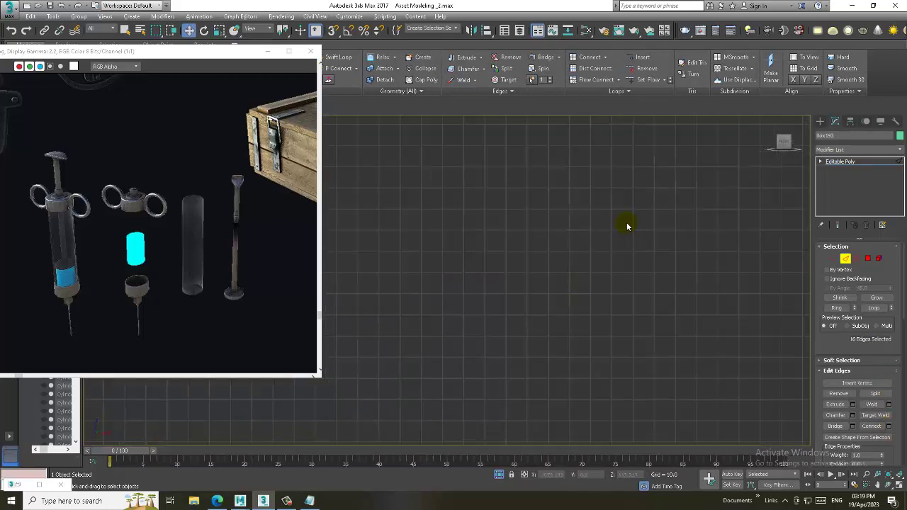
{"action": "key", "text": "z"}
{"action": "scroll", "coordinate": [565, 231], "scroll_direction": "down", "scroll_amount": 3}
{"action": "key", "text": "1"}
{"action": "left_click_drag", "start_coordinate": [487, 218], "coordinate": [580, 264]}
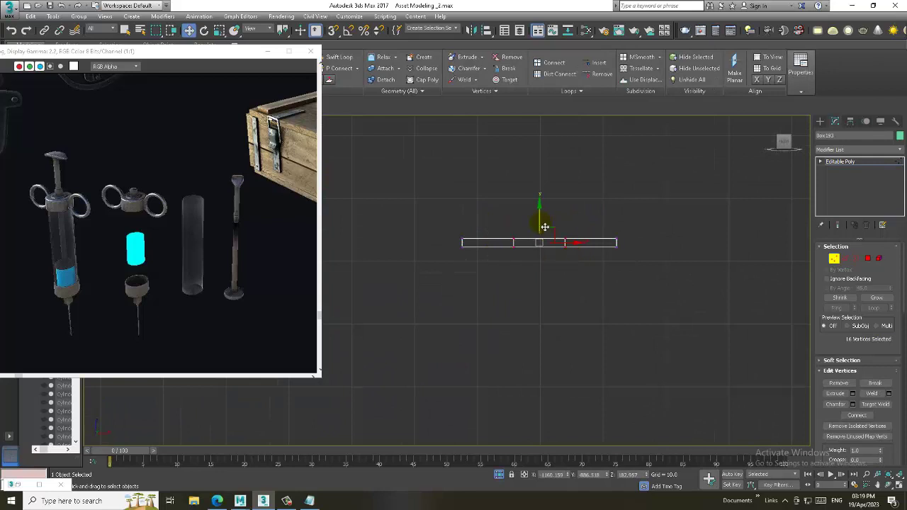
{"action": "left_click_drag", "start_coordinate": [544, 227], "coordinate": [545, 220]}
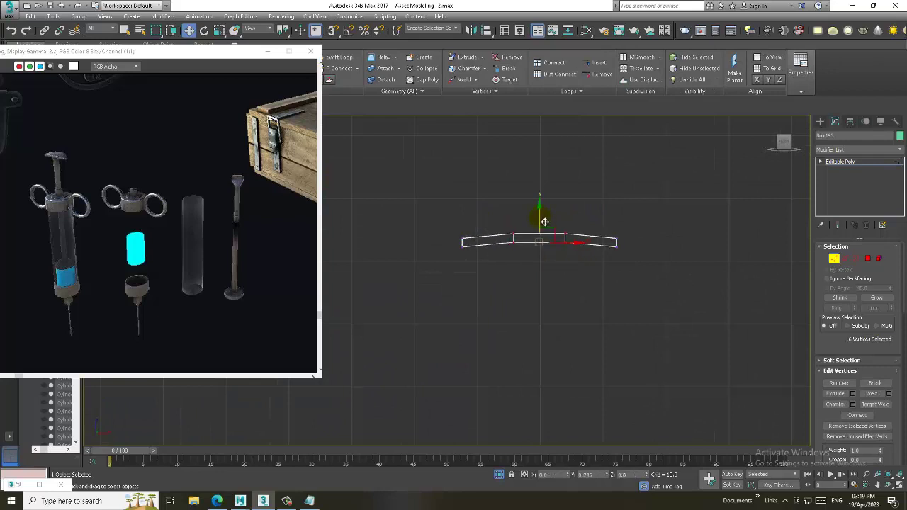
Step: Check the pad in isolation, undo a trial vertex move, and exit vertex editing
{"action": "right_click", "coordinate": [676, 188]}
{"action": "left_click", "coordinate": [685, 110]}
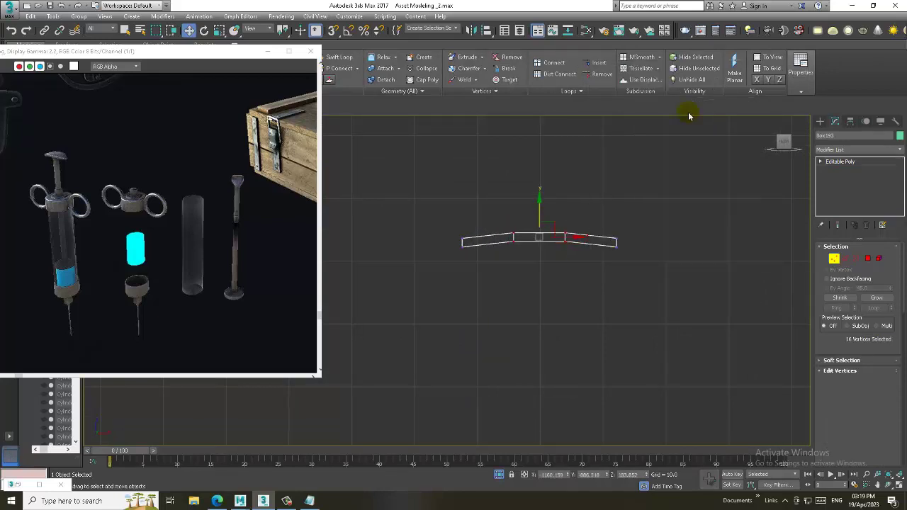
{"action": "right_click", "coordinate": [653, 178]}
{"action": "left_click", "coordinate": [686, 110]}
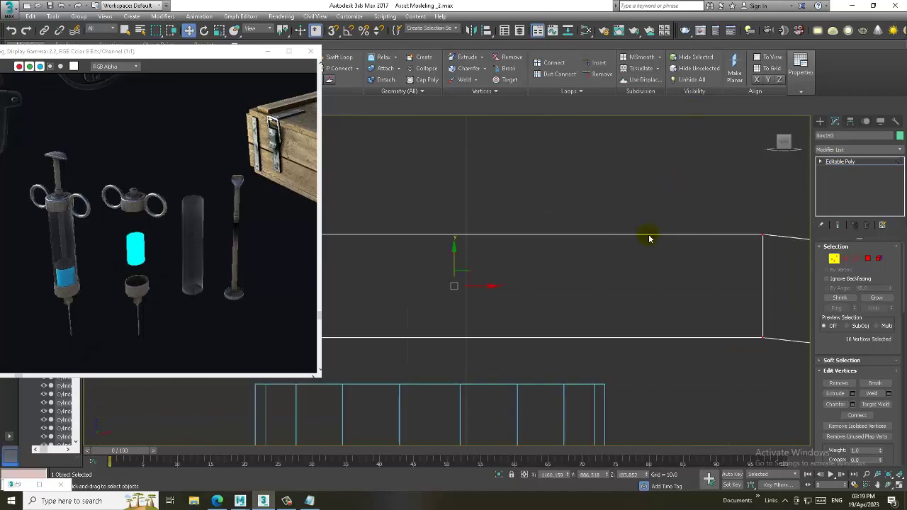
{"action": "left_click_drag", "start_coordinate": [553, 247], "coordinate": [559, 304]}
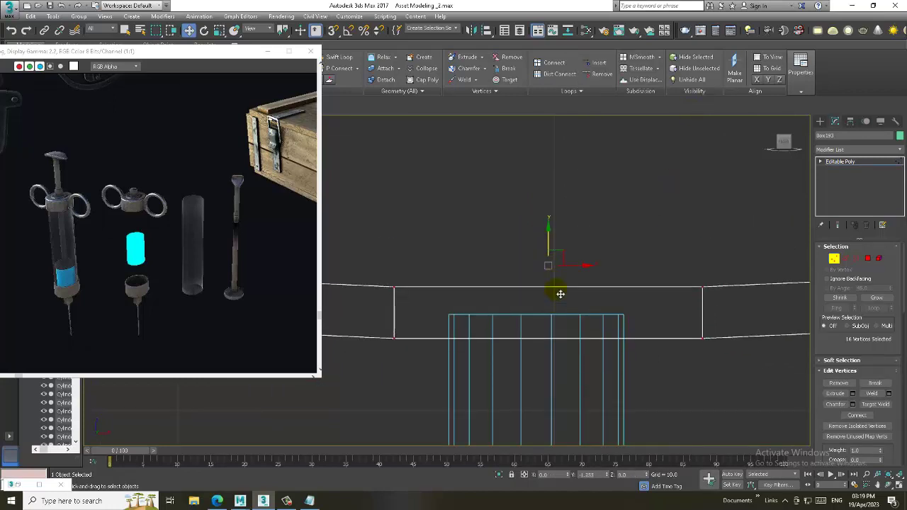
{"action": "key", "text": "ctrl+z"}
{"action": "left_click", "coordinate": [841, 161]}
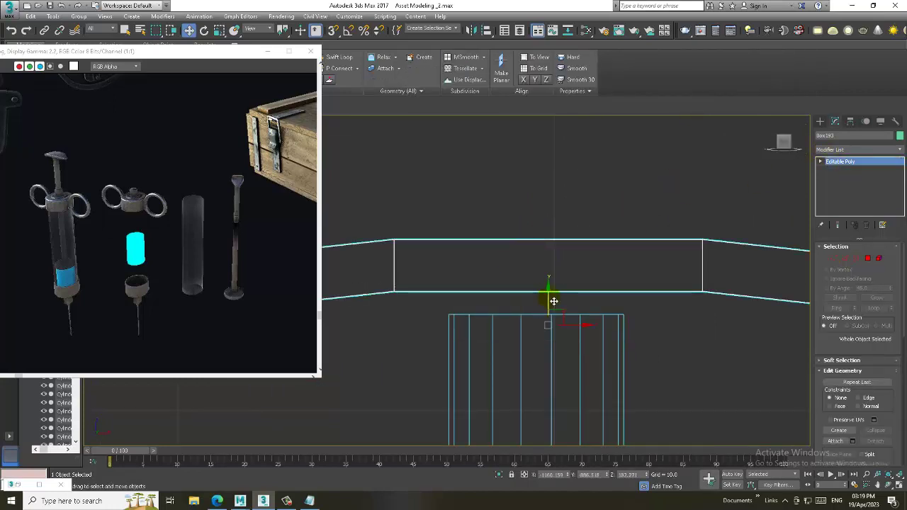
Step: Increase the right finger ring's rendering thickness so the ring looks thicker
{"action": "key", "text": "alt+w"}
{"action": "middle_click", "coordinate": [688, 380]}
{"action": "key", "text": "alt+w"}
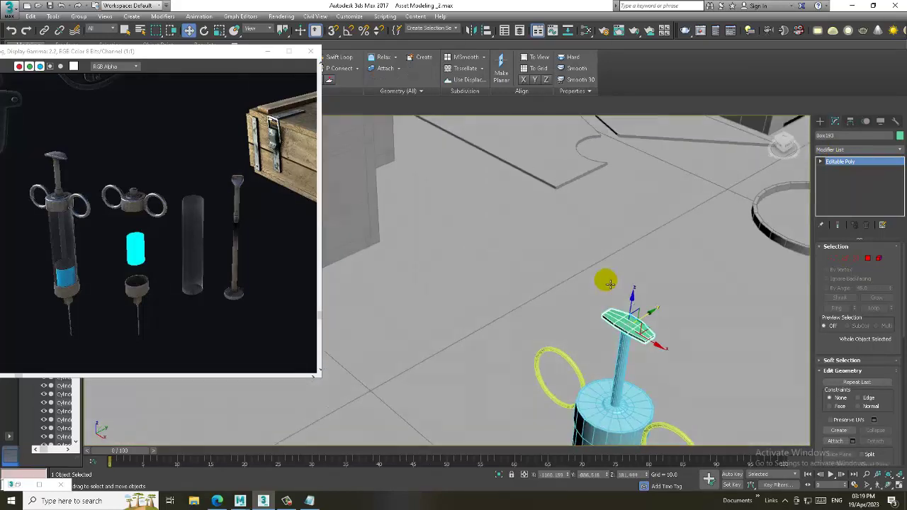
{"action": "key", "text": "z"}
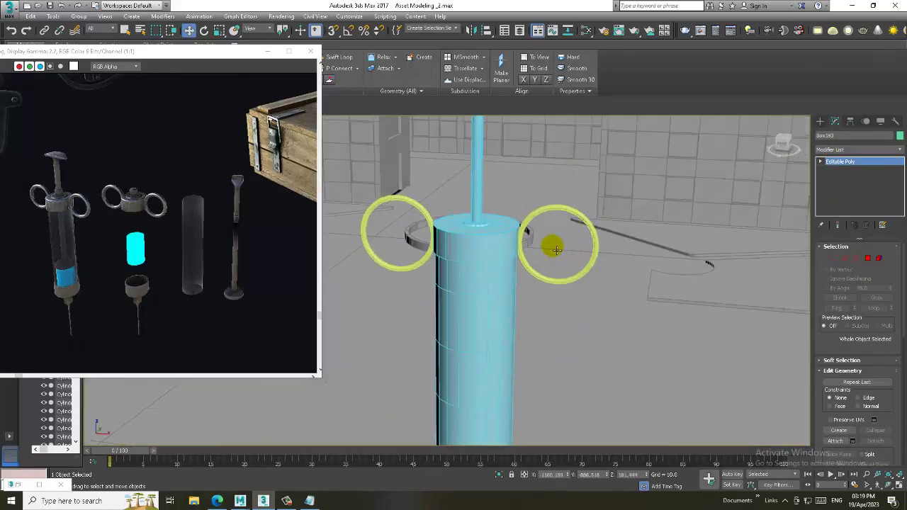
{"action": "scroll", "coordinate": [556, 250], "scroll_direction": "down", "scroll_amount": 3}
{"action": "middle_click_drag", "start_coordinate": [560, 241], "coordinate": [565, 231], "text": "alt"}
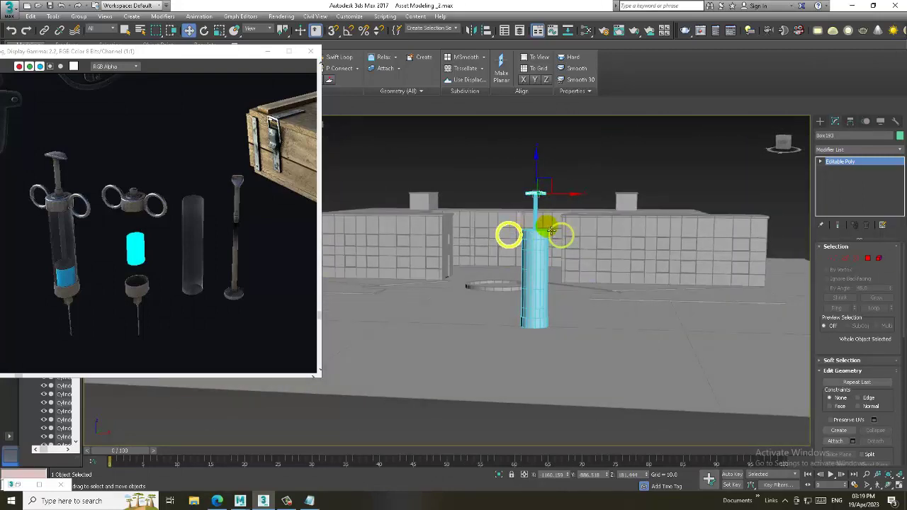
{"action": "left_click", "coordinate": [563, 234]}
{"action": "scroll", "coordinate": [567, 238], "scroll_direction": "up", "scroll_amount": 5}
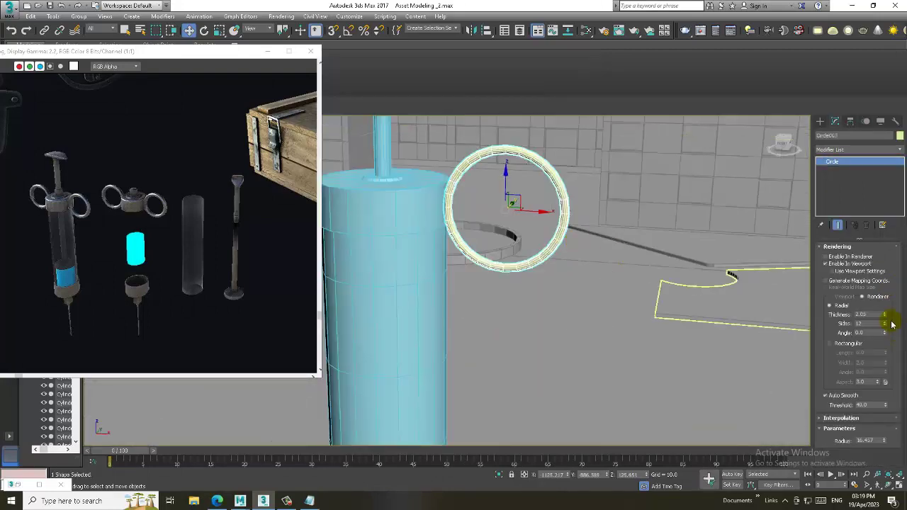
{"action": "left_click_drag", "start_coordinate": [886, 317], "coordinate": [876, 286]}
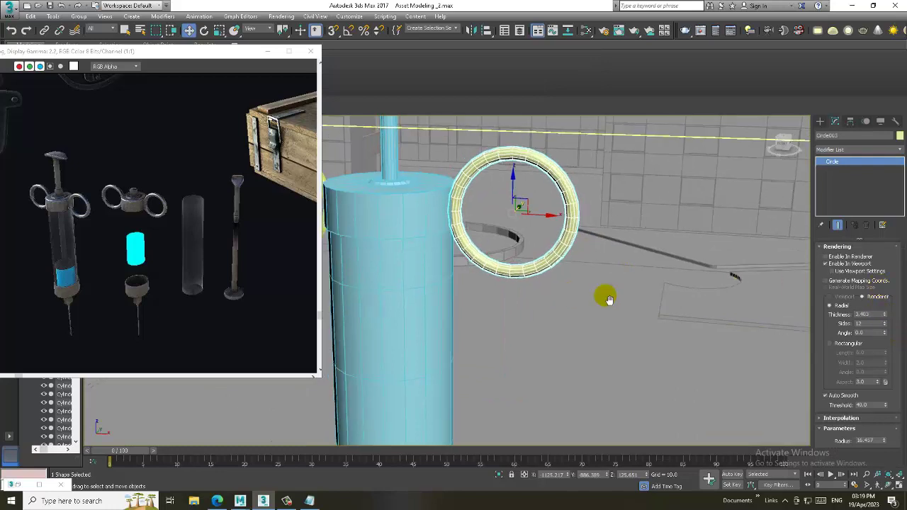
Step: Shift-drag a copy of the finger ring to the opposite side of the barrel, creating Circle004
{"action": "middle_click_drag", "start_coordinate": [602, 298], "coordinate": [539, 274], "text": "alt"}
{"action": "left_click", "coordinate": [545, 214]}
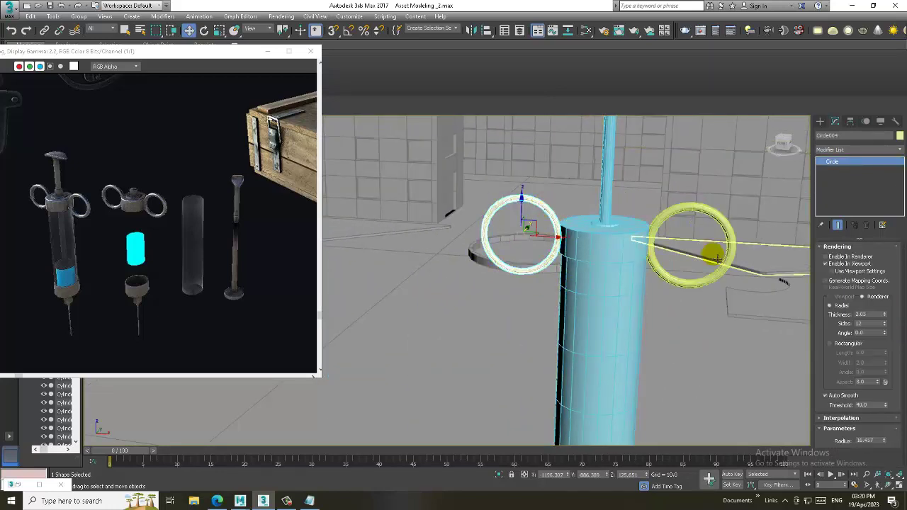
{"action": "left_click", "coordinate": [713, 225]}
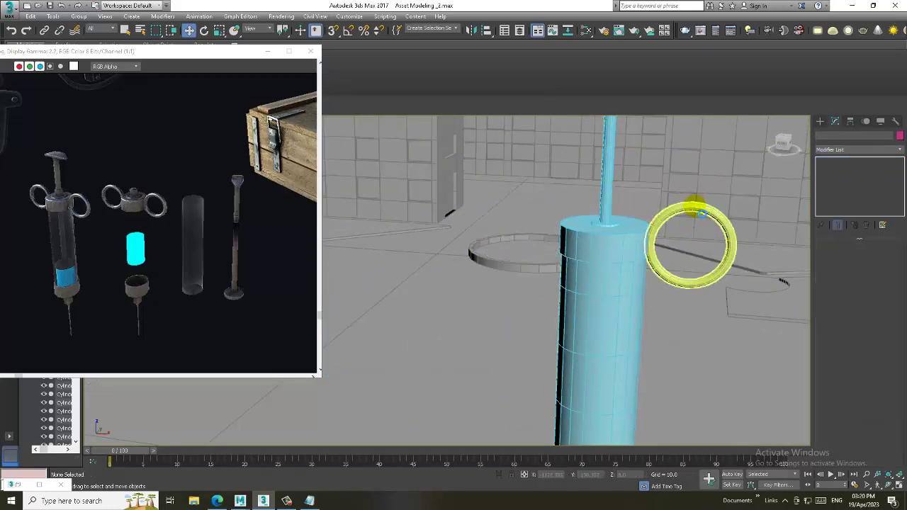
{"action": "left_click", "coordinate": [696, 206]}
{"action": "mouse_move", "coordinate": [712, 239]}
{"action": "left_mouse_down", "text": "shift"}
{"action": "mouse_move", "coordinate": [560, 257]}
{"action": "mouse_move", "coordinate": [561, 269]}
{"action": "left_mouse_up", "text": "shift"}
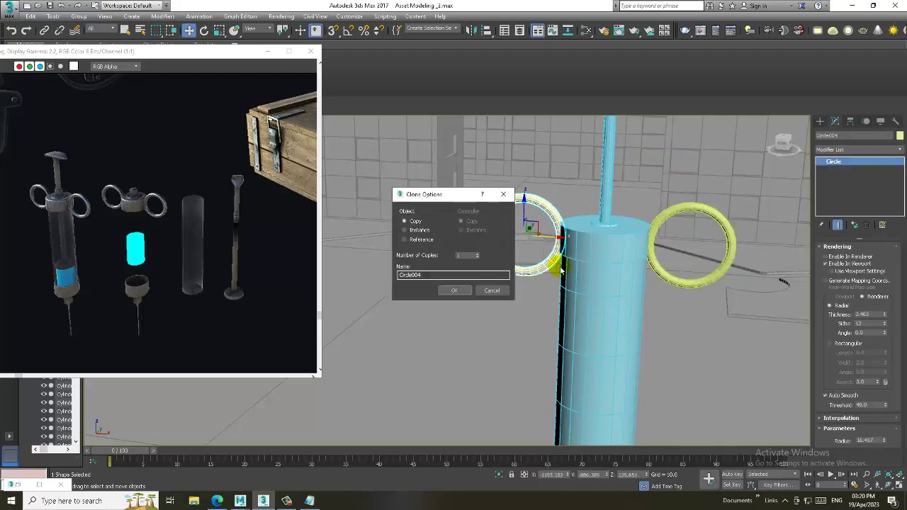
{"action": "left_click", "coordinate": [452, 290]}
Step: Select all the syringe parts, excluding the ground ring and the box
{"action": "scroll", "coordinate": [641, 248], "scroll_direction": "down", "scroll_amount": 5}
{"action": "scroll", "coordinate": [638, 244], "scroll_direction": "down", "scroll_amount": 3}
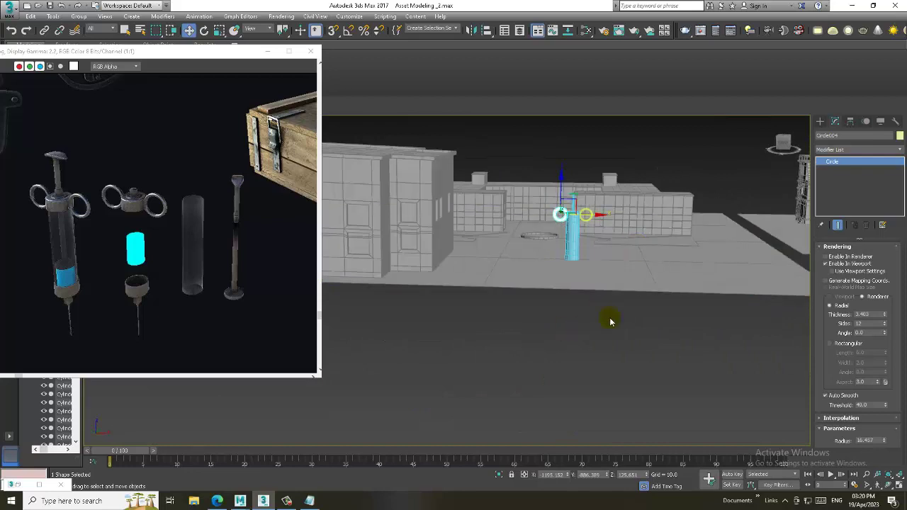
{"action": "mouse_move", "coordinate": [644, 334]}
{"action": "middle_mouse_down", "text": "alt"}
{"action": "mouse_move", "coordinate": [644, 209]}
{"action": "mouse_move", "coordinate": [596, 222]}
{"action": "middle_mouse_up", "text": "alt"}
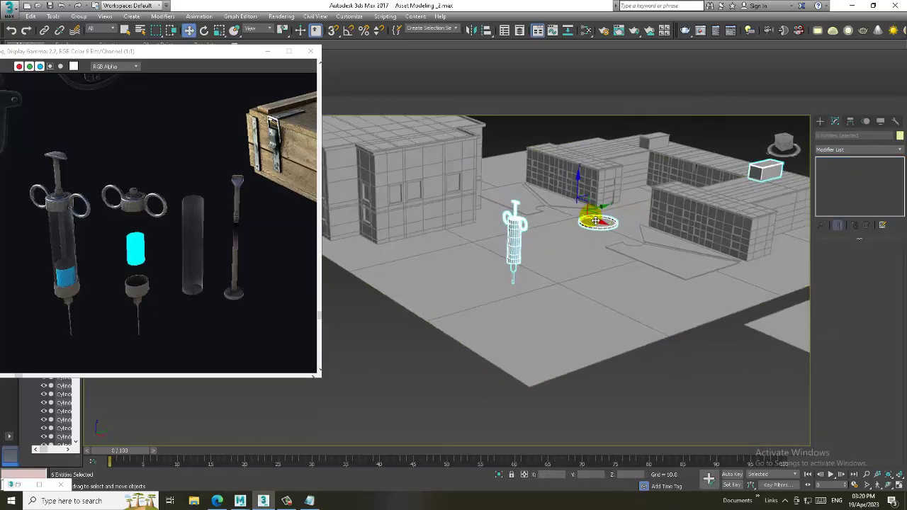
{"action": "left_click", "coordinate": [596, 222], "text": "alt"}
{"action": "middle_click_drag", "start_coordinate": [593, 152], "coordinate": [531, 203], "text": "alt"}
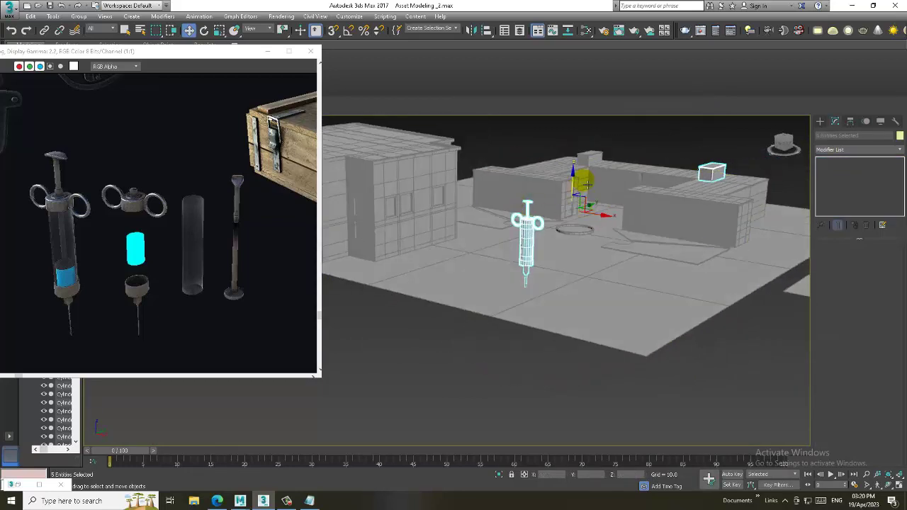
{"action": "left_click", "coordinate": [713, 171], "text": "alt"}
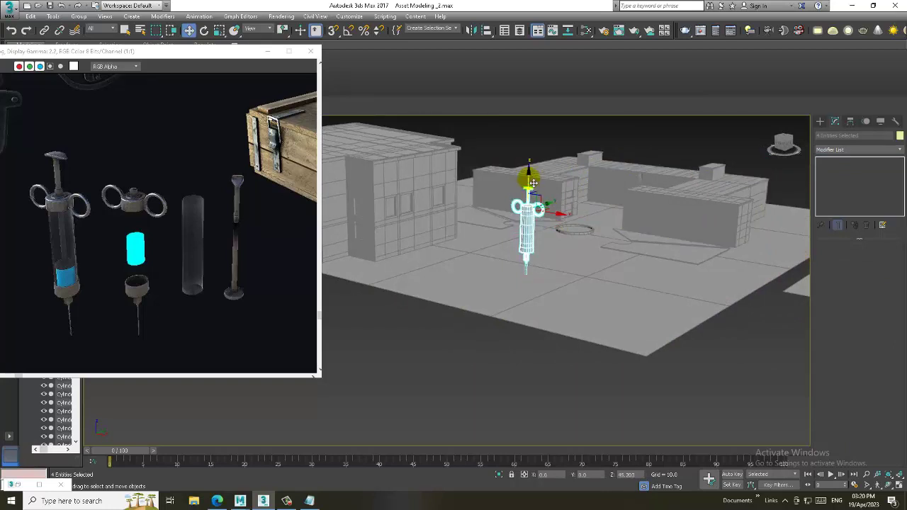
Step: Group the selected syringe parts into Group090
{"action": "key", "text": "z"}
{"action": "left_click", "coordinate": [78, 15]}
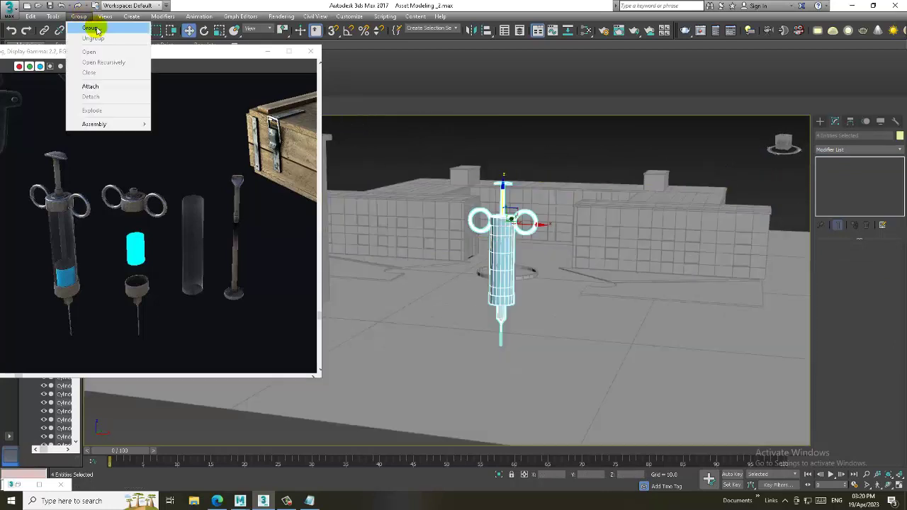
{"action": "left_click", "coordinate": [96, 28]}
{"action": "left_click", "coordinate": [470, 267]}
{"action": "mouse_move", "coordinate": [470, 268]}
{"action": "middle_mouse_down", "text": "alt"}
{"action": "mouse_move", "coordinate": [543, 263]}
{"action": "mouse_move", "coordinate": [540, 272]}
{"action": "middle_mouse_up", "text": "alt"}
Step: With angle snap on, rotate the syringe group 90° so it lies flat on the ground
{"action": "key", "text": "e"}
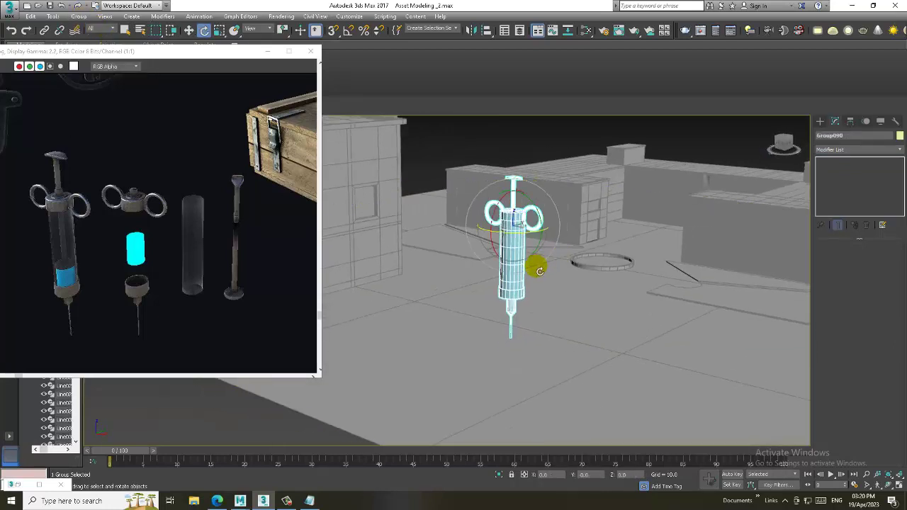
{"action": "right_click", "coordinate": [352, 31]}
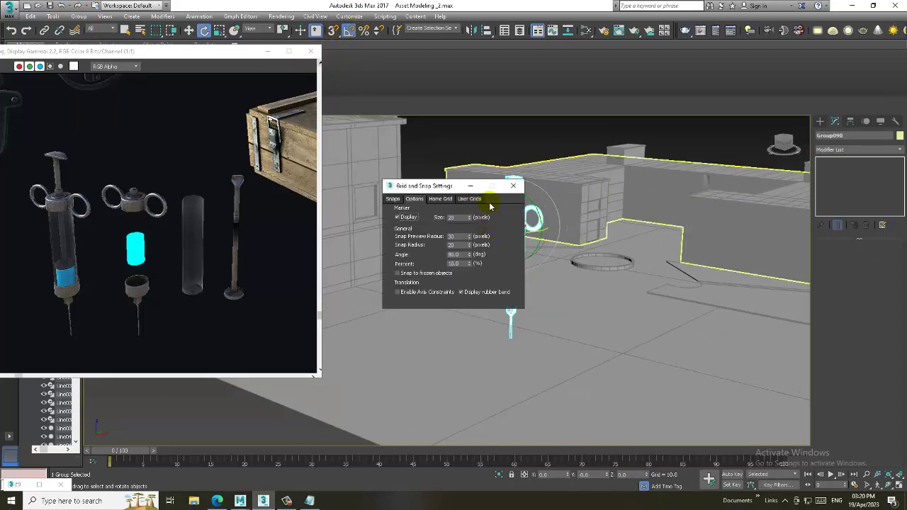
{"action": "left_click", "coordinate": [532, 183]}
{"action": "left_click", "coordinate": [491, 286]}
{"action": "mouse_move", "coordinate": [490, 213]}
{"action": "left_mouse_down"}
{"action": "mouse_move", "coordinate": [517, 241]}
{"action": "mouse_move", "coordinate": [550, 325]}
{"action": "left_mouse_up"}
{"action": "key", "text": "w"}
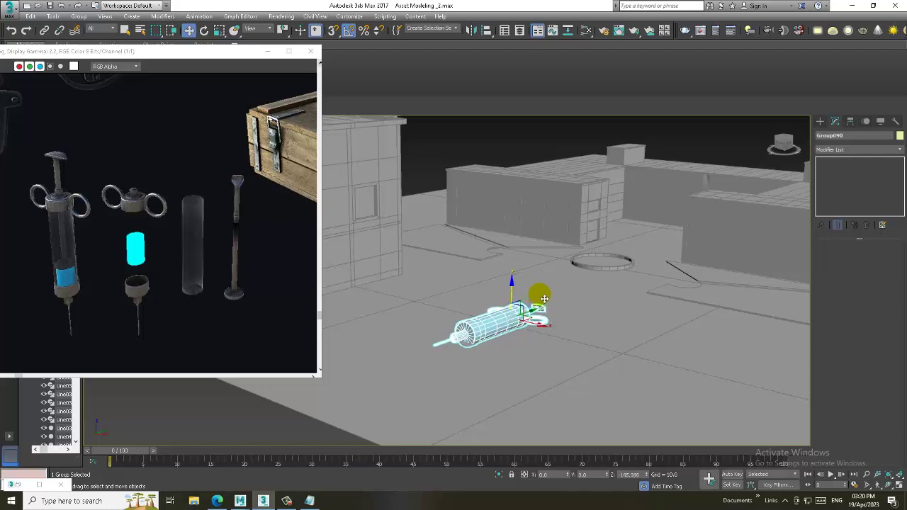
Step: Shift-drag the syringe group sideways to start a copy
{"action": "key", "text": "z"}
{"action": "scroll", "coordinate": [496, 284], "scroll_direction": "down", "scroll_amount": 3}
{"action": "scroll", "coordinate": [479, 264], "scroll_direction": "down", "scroll_amount": 2}
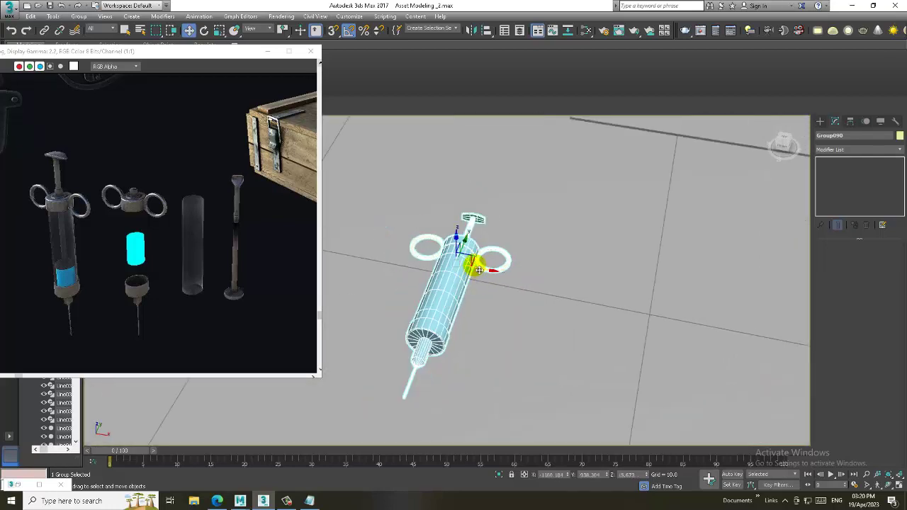
{"action": "left_click_drag", "start_coordinate": [478, 260], "coordinate": [603, 288], "text": "shift"}
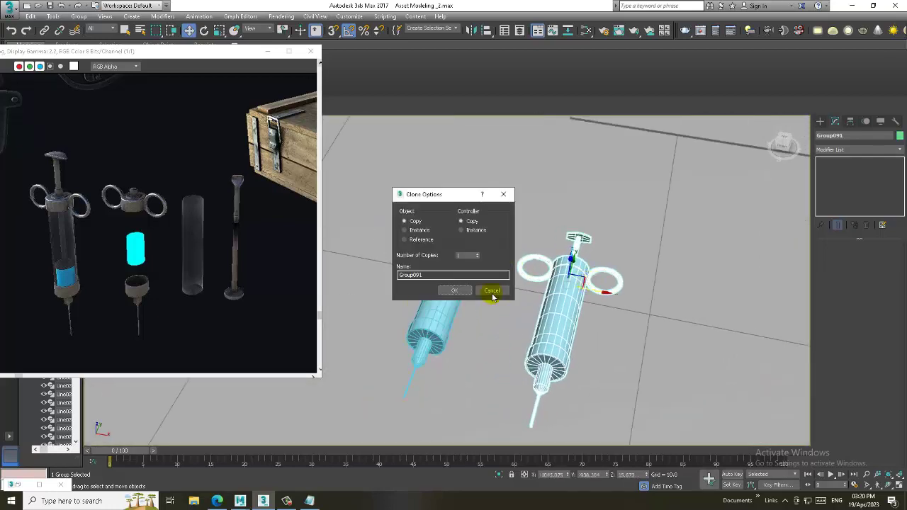
Step: Confirm the copy as Group091 and mirror it on the Y axis with No Clone
{"action": "left_click", "coordinate": [455, 289]}
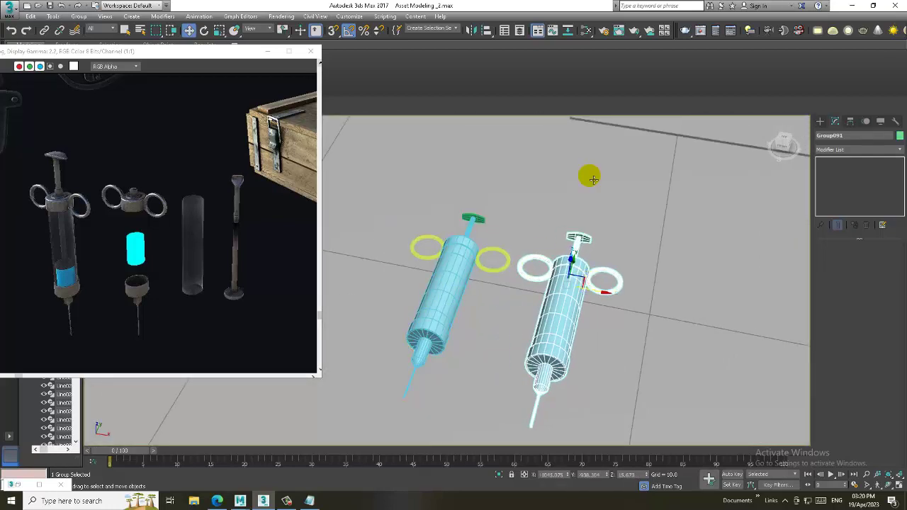
{"action": "left_click", "coordinate": [472, 32]}
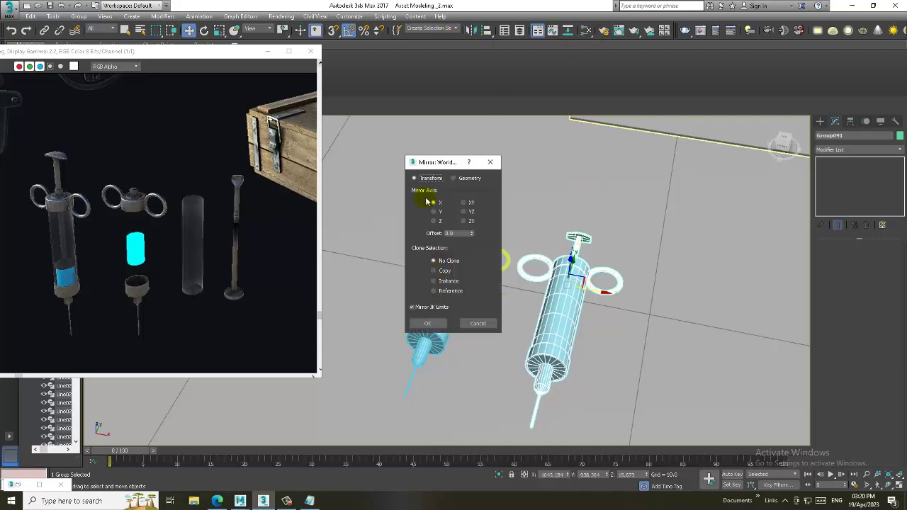
{"action": "left_click", "coordinate": [434, 211]}
{"action": "left_click", "coordinate": [428, 323]}
Step: Move the mirrored syringe beside the first one on the ground, then deselect it
{"action": "middle_click_drag", "start_coordinate": [574, 259], "coordinate": [567, 276], "text": "alt"}
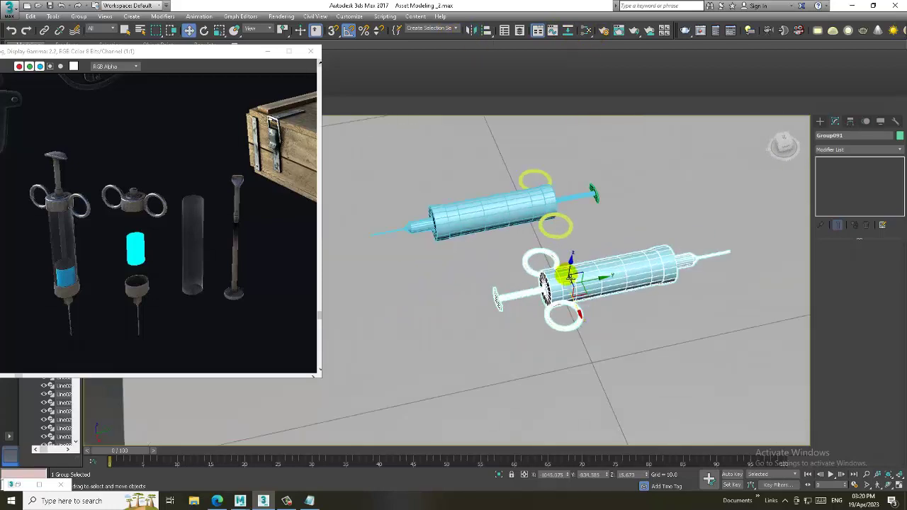
{"action": "left_click_drag", "start_coordinate": [595, 275], "coordinate": [445, 261]}
{"action": "key", "text": "ctrl+z"}
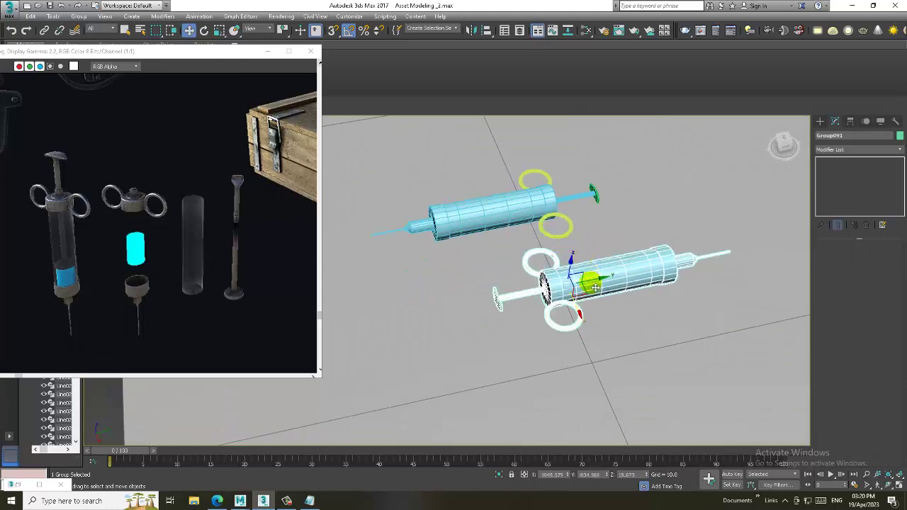
{"action": "left_click_drag", "start_coordinate": [497, 279], "coordinate": [426, 284]}
{"action": "middle_click_drag", "start_coordinate": [496, 279], "coordinate": [573, 238], "text": "alt"}
{"action": "scroll", "coordinate": [571, 237], "scroll_direction": "down", "scroll_amount": 3}
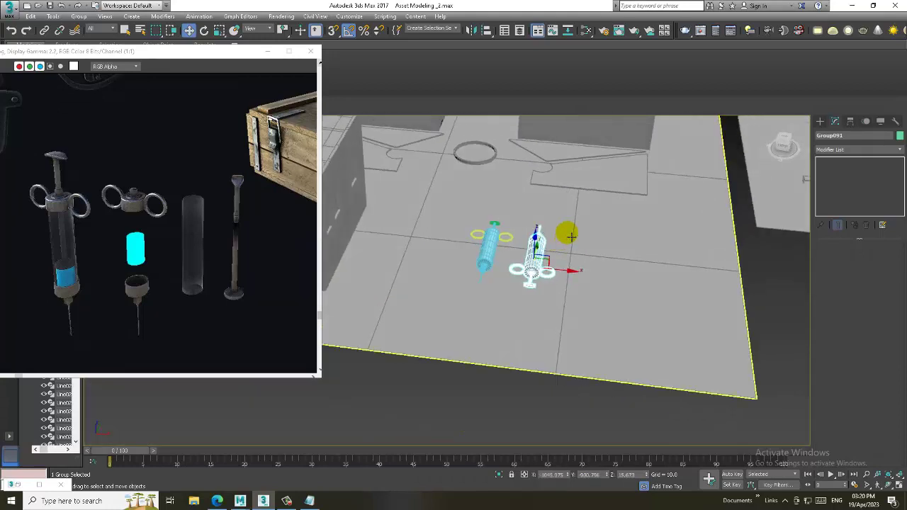
{"action": "left_click", "coordinate": [523, 391]}
{"action": "middle_click_drag", "start_coordinate": [522, 391], "coordinate": [550, 307], "text": "alt"}
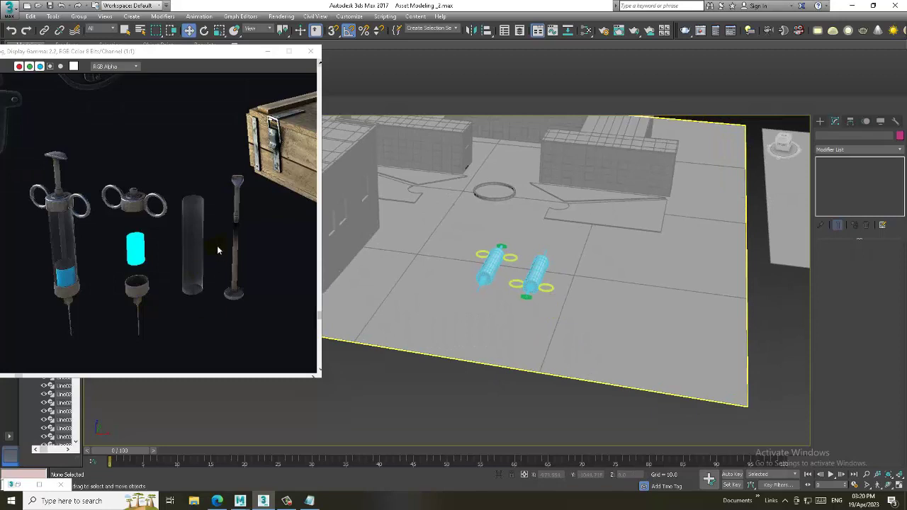
{"action": "scroll", "coordinate": [218, 249], "scroll_direction": "down", "scroll_amount": 1}
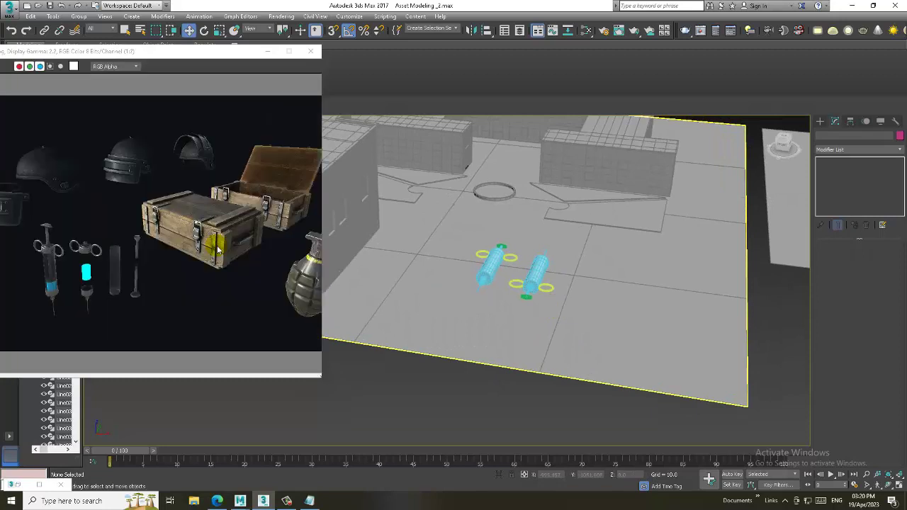
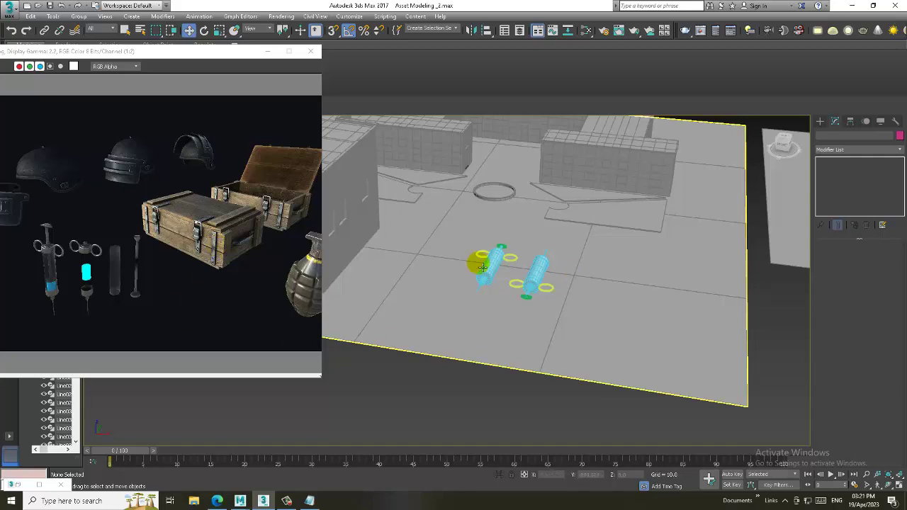
Step: Show the Standard Primitives creation options, move the reference render right, and orbit to a lower angle
{"action": "left_click", "coordinate": [821, 120]}
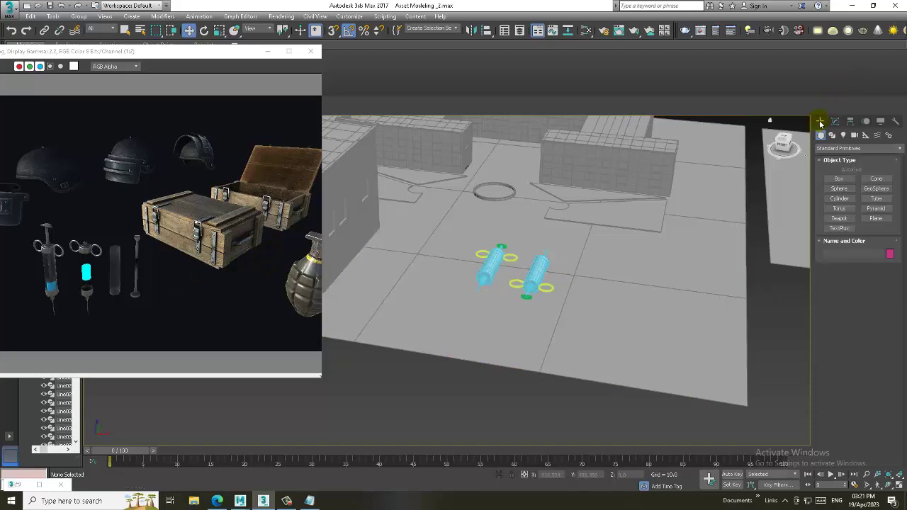
{"action": "left_click_drag", "start_coordinate": [96, 54], "coordinate": [197, 51]}
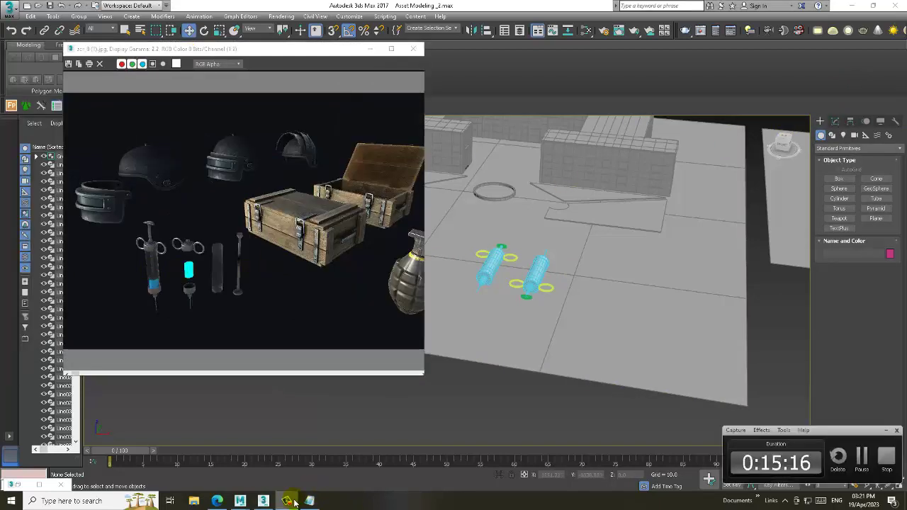
{"action": "middle_click_drag", "start_coordinate": [678, 283], "coordinate": [542, 287], "text": "alt"}
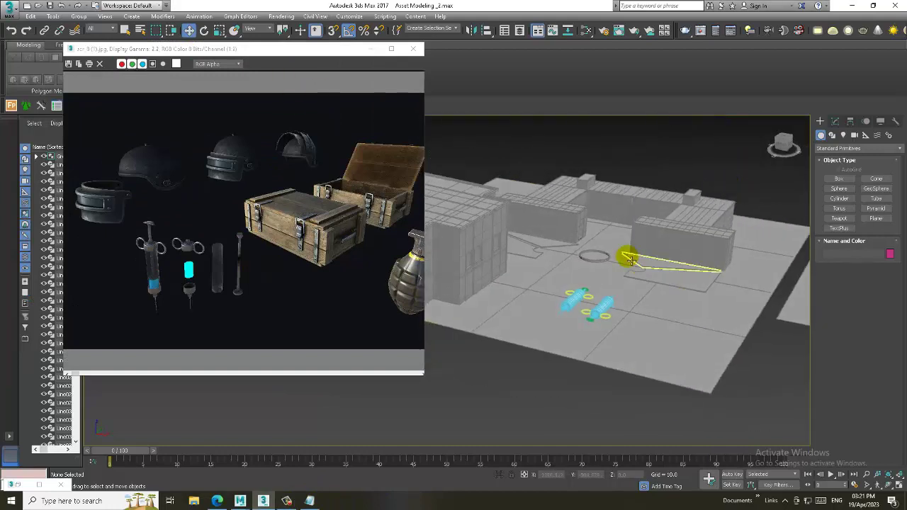
{"action": "scroll", "coordinate": [559, 283], "scroll_direction": "down", "scroll_amount": 2}
{"action": "scroll", "coordinate": [571, 287], "scroll_direction": "up", "scroll_amount": 4}
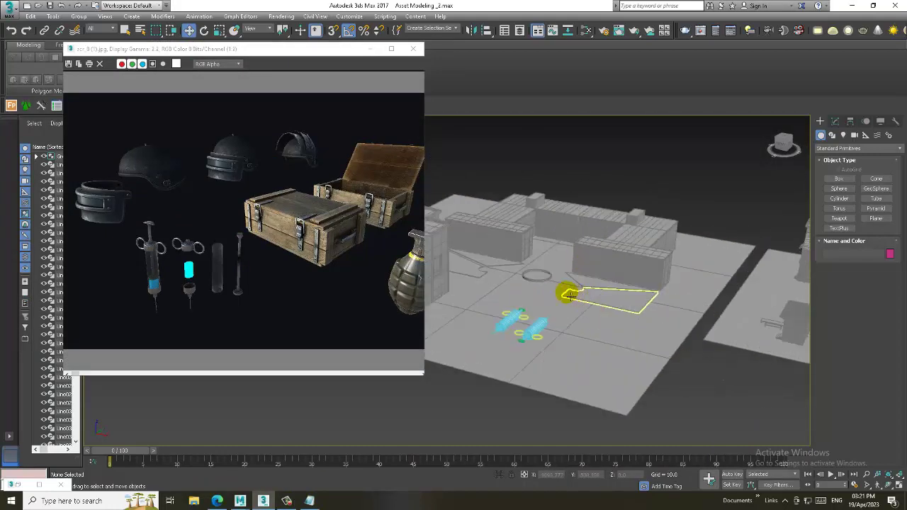
{"action": "scroll", "coordinate": [610, 292], "scroll_direction": "up", "scroll_amount": 2}
Step: Shift the reference render left off the scene and pan to recenter the level layout
{"action": "left_click_drag", "start_coordinate": [368, 49], "coordinate": [168, 50]}
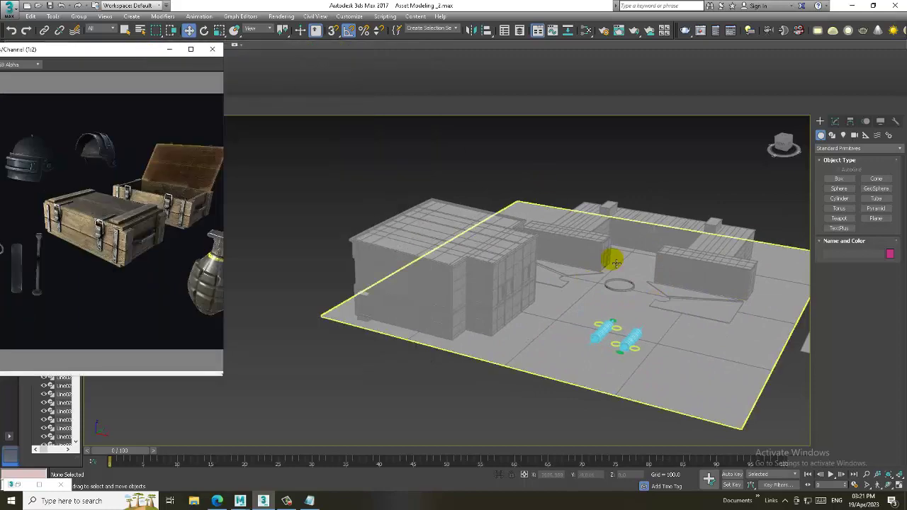
{"action": "middle_click_drag", "start_coordinate": [608, 259], "coordinate": [517, 259]}
{"action": "middle_click_drag", "start_coordinate": [592, 149], "coordinate": [574, 214]}
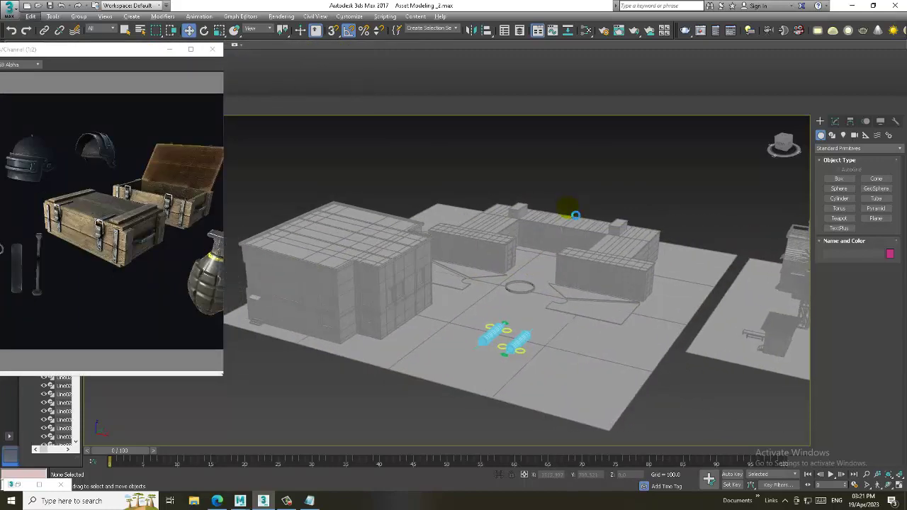
Step: Add 'Thanks for Watching' and 'Continue to next Part' to the Notepad outro note, then minimize it
{"action": "left_click", "coordinate": [309, 501]}
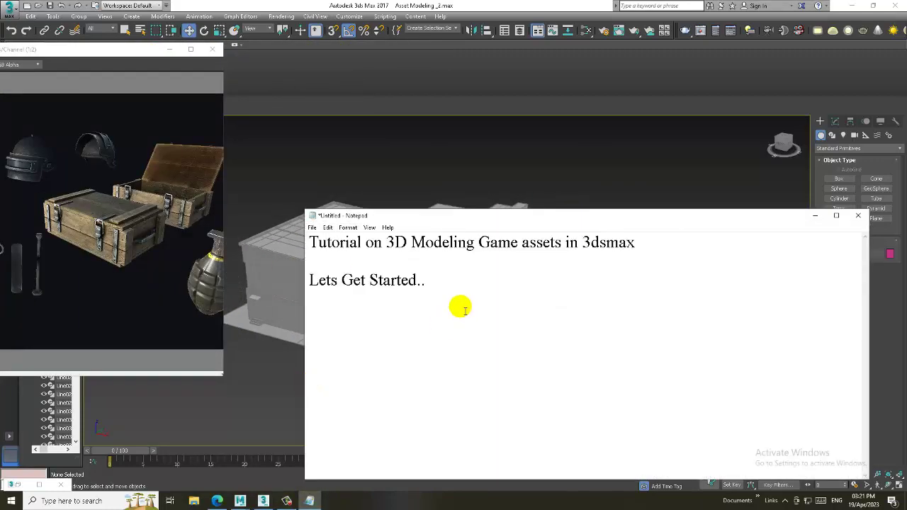
{"action": "left_click", "coordinate": [459, 307]}
{"action": "type", "text": "Thanks for Watchin"}
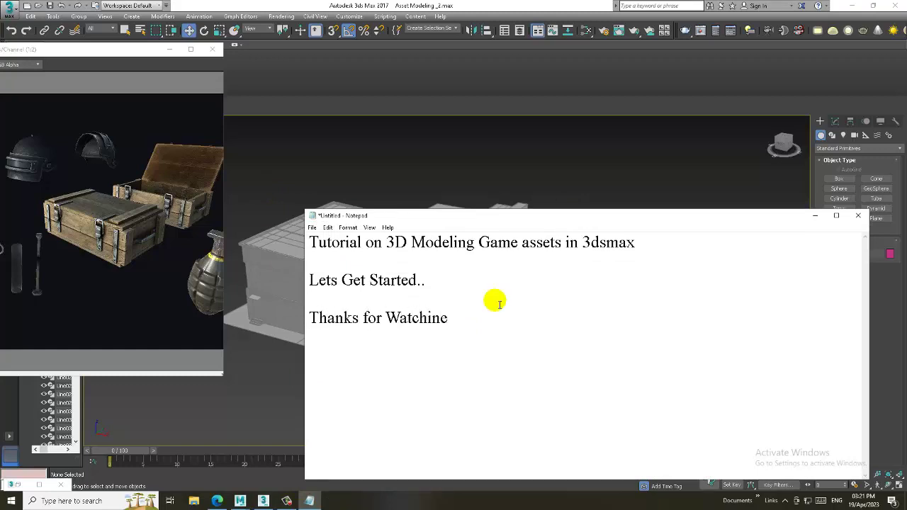
{"action": "type", "text": "g"}
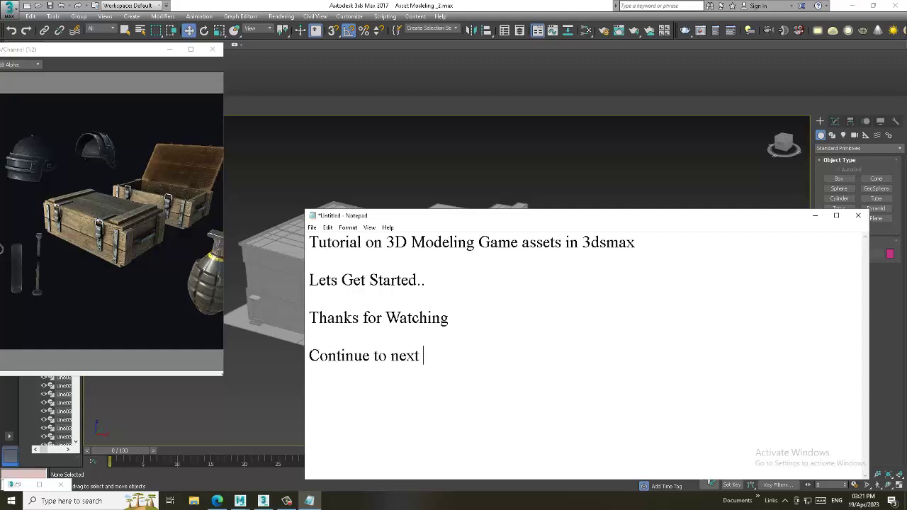
{"action": "left_click", "coordinate": [815, 216]}
{"action": "left_click", "coordinate": [571, 310]}
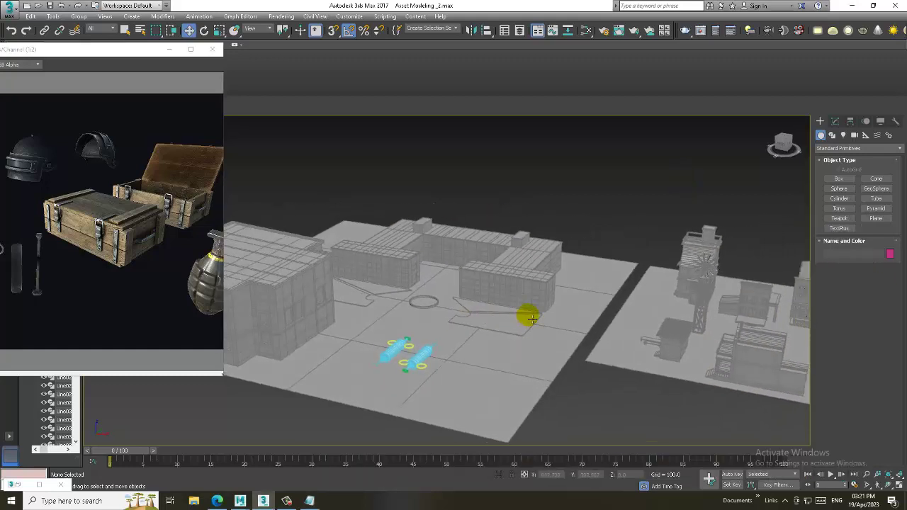